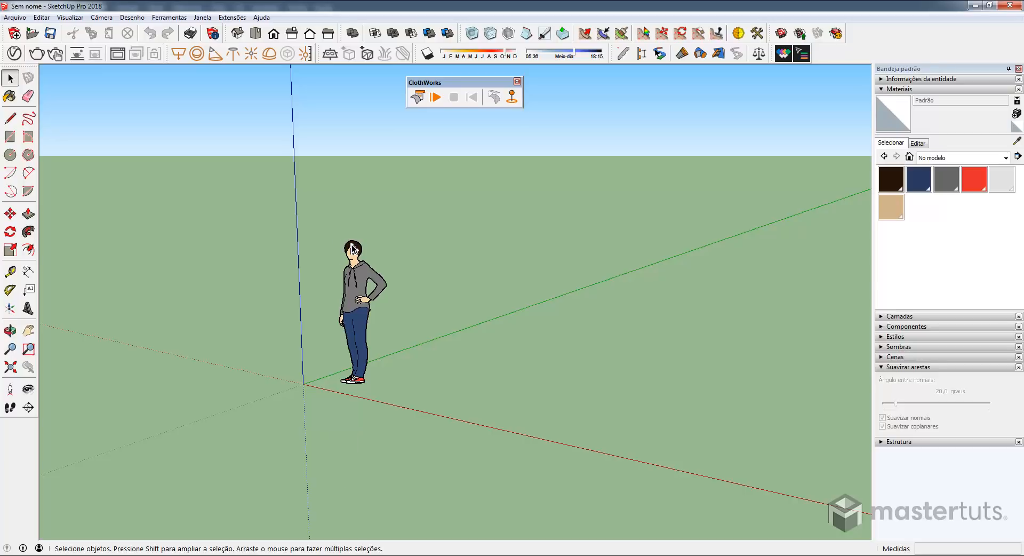
# Step: Delete the default human figure and draw a circle with a radius of about 0.21 m on the ground near the origin
pyautogui.click(347, 262)
pyautogui.press('Delete')
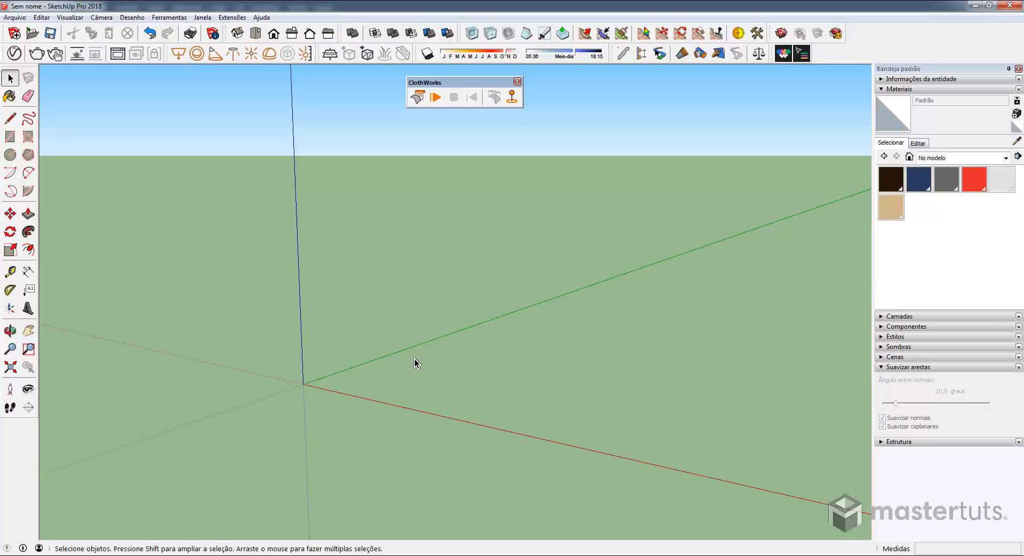
pyautogui.press('c')
pyautogui.click(365, 379)
pyautogui.click(382, 380)
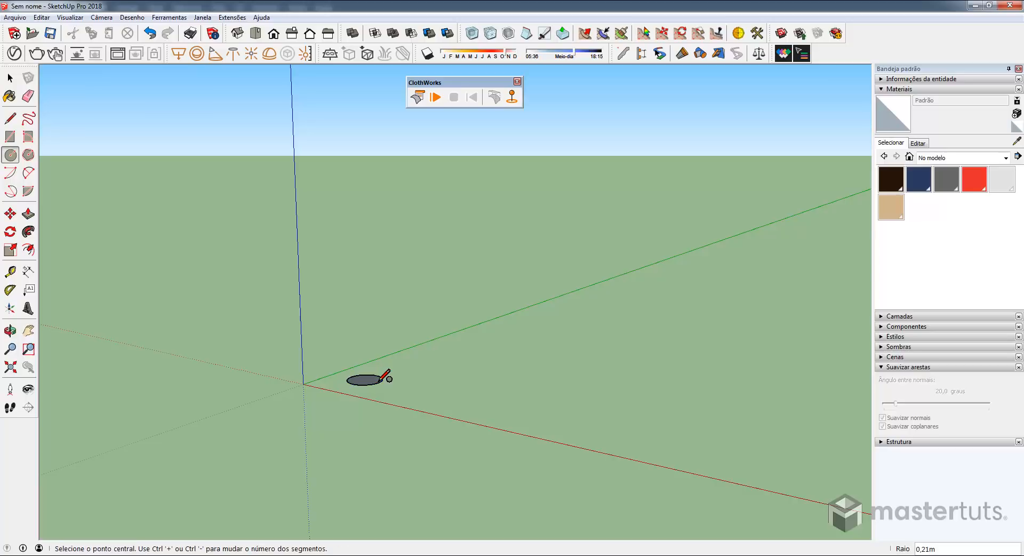
# Step: Copy the circle with its face straight up along the blue axis, above the original
pyautogui.moveTo(384, 380); pyautogui.dragTo(379, 390, button='middle')
pyautogui.press('space')
pyautogui.scroll(3, 378, 386)
pyautogui.doubleClick(367, 383)
pyautogui.press('m')
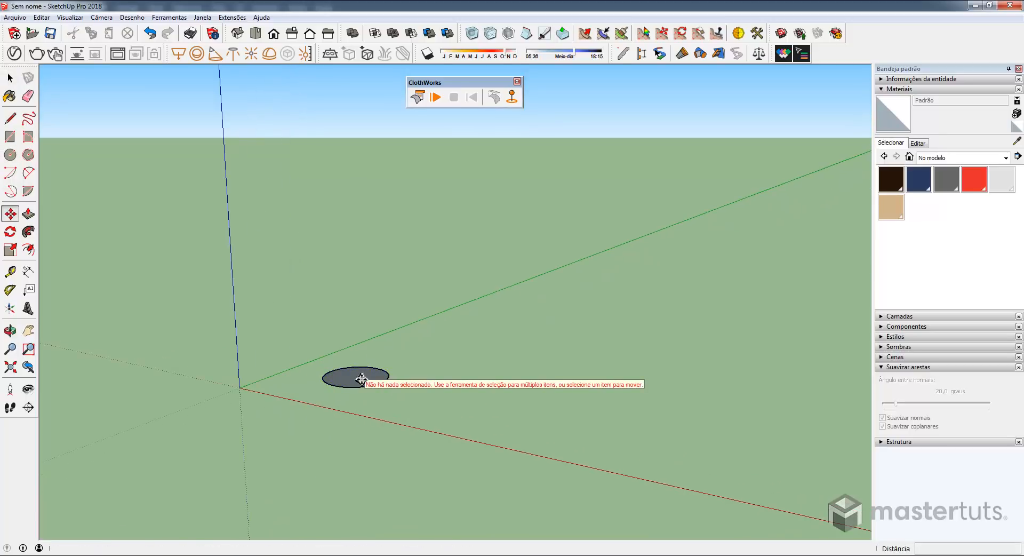
pyautogui.press('space')
pyautogui.click(351, 384)
pyautogui.press('m')
pyautogui.press('ctrl')
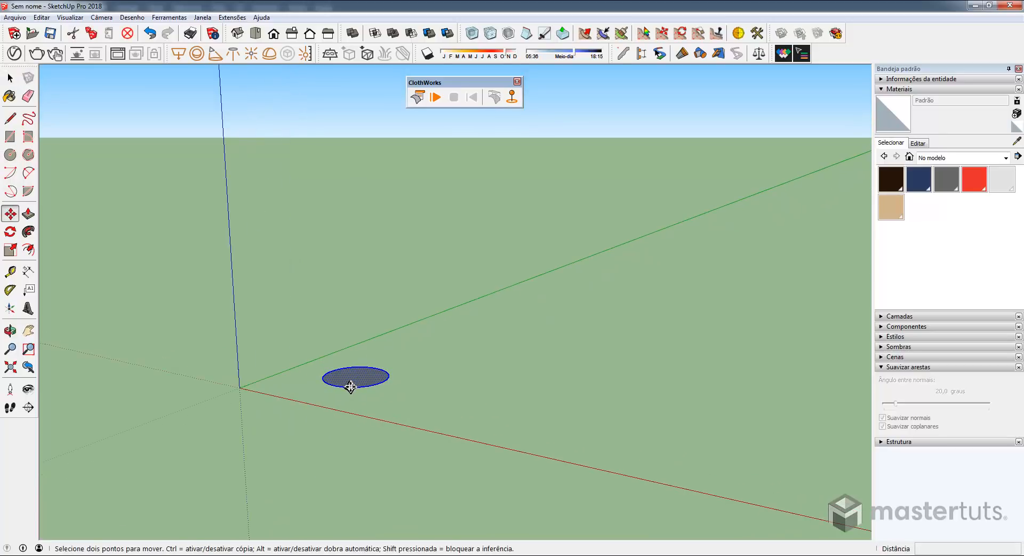
pyautogui.click(350, 383)
pyautogui.click(349, 323)
# Step: Rotate the upper circle about its centre so it stands upright, perpendicular to the circle on the ground
pyautogui.press('q')
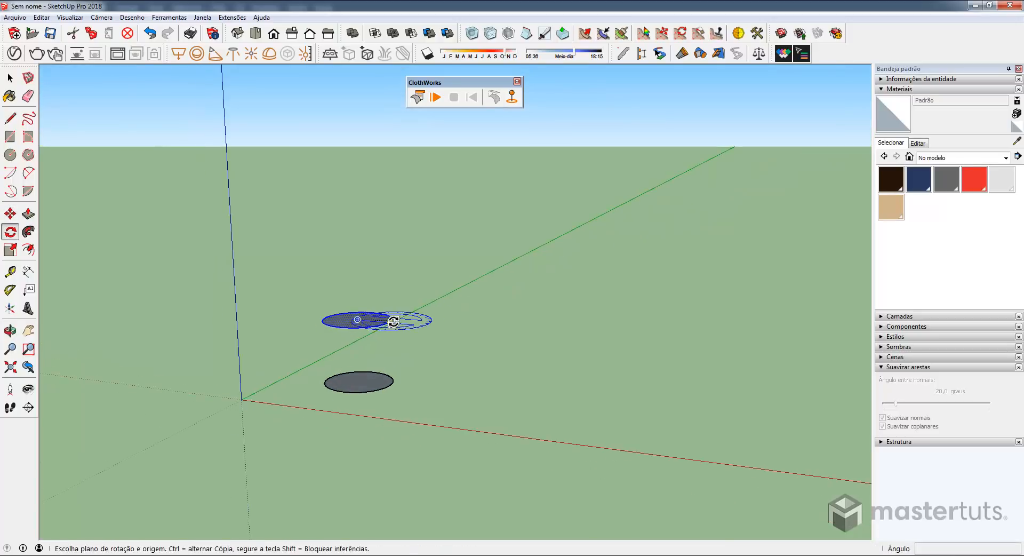
pyautogui.scroll(3, 395, 318)
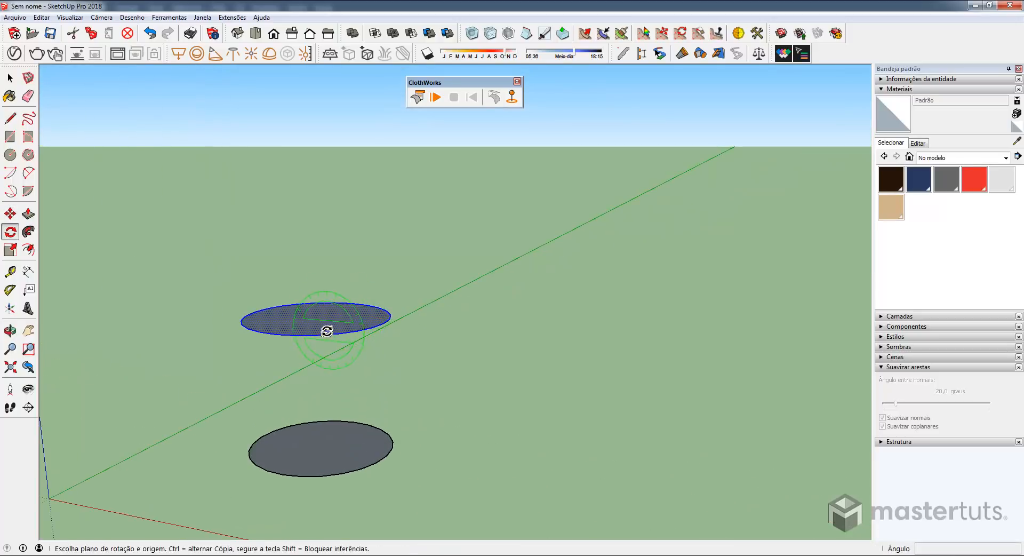
pyautogui.click(317, 318)
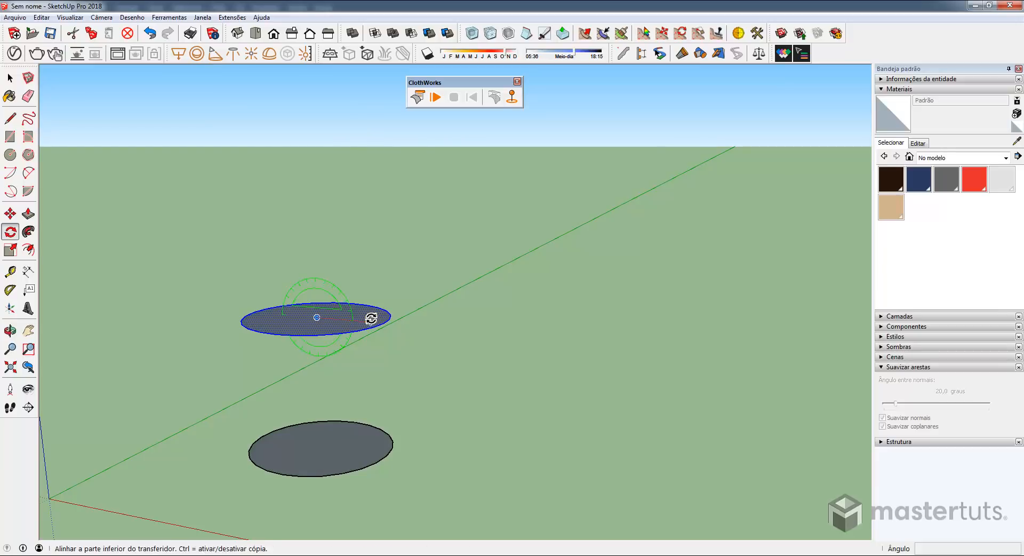
pyautogui.click(370, 321)
pyautogui.click(316, 233)
# Step: Sweep the upright circle around the ground circle with Follow Me to form a sphere, and delete the ground circle
pyautogui.moveTo(402, 291); pyautogui.dragTo(364, 427, button='middle')
pyautogui.press('space')
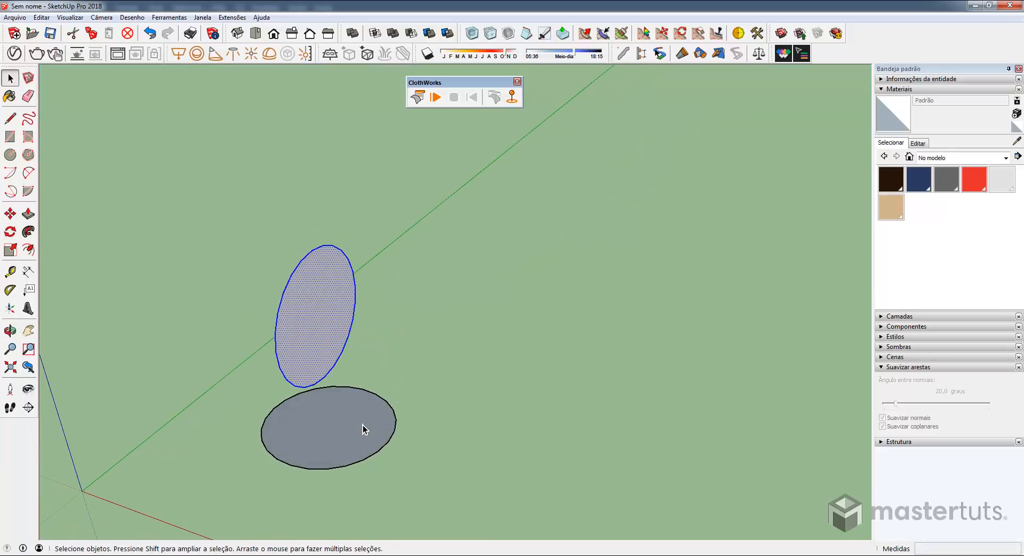
pyautogui.click(364, 430)
pyautogui.click(28, 231)
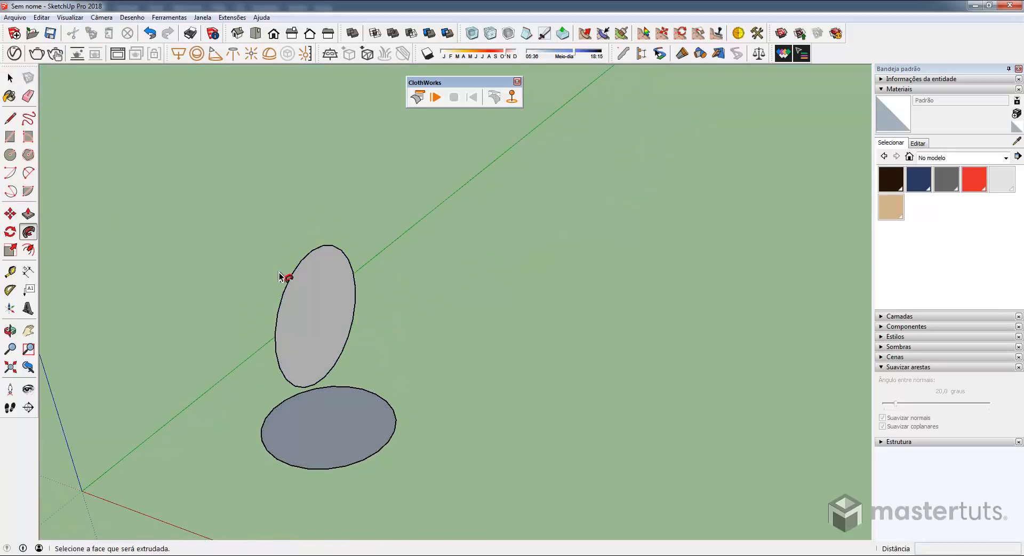
pyautogui.click(316, 316)
pyautogui.moveTo(316, 316); pyautogui.dragTo(372, 322, button='middle')
pyautogui.press('space')
pyautogui.click(335, 411)
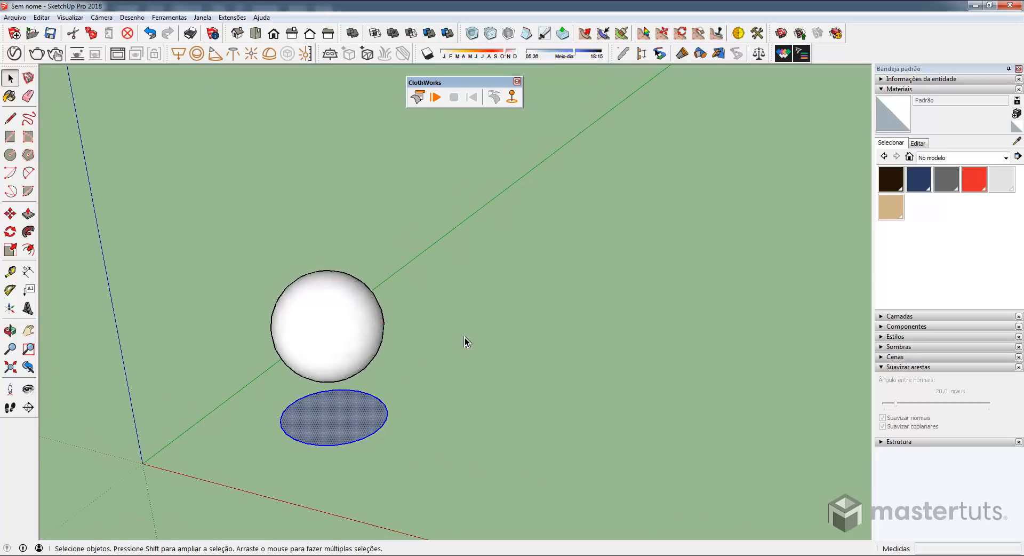
pyautogui.press('Delete')
# Step: Draw a ground rectangle of about 1.23 m by 1.38 m beneath the sphere, extending past it on all sides
pyautogui.moveTo(466, 340); pyautogui.dragTo(354, 247, button='middle')
pyautogui.press('r')
pyautogui.click(327, 232)
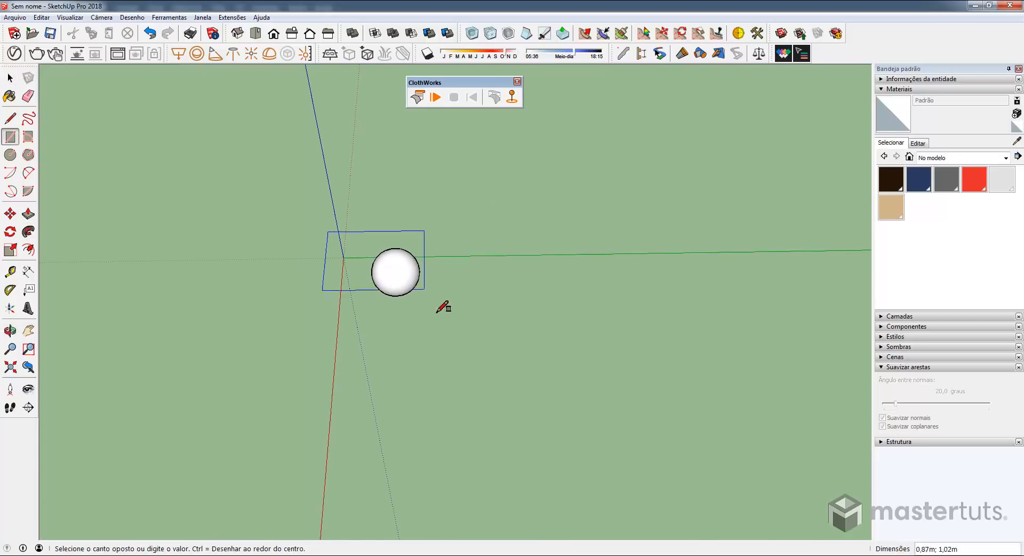
pyautogui.click(462, 335)
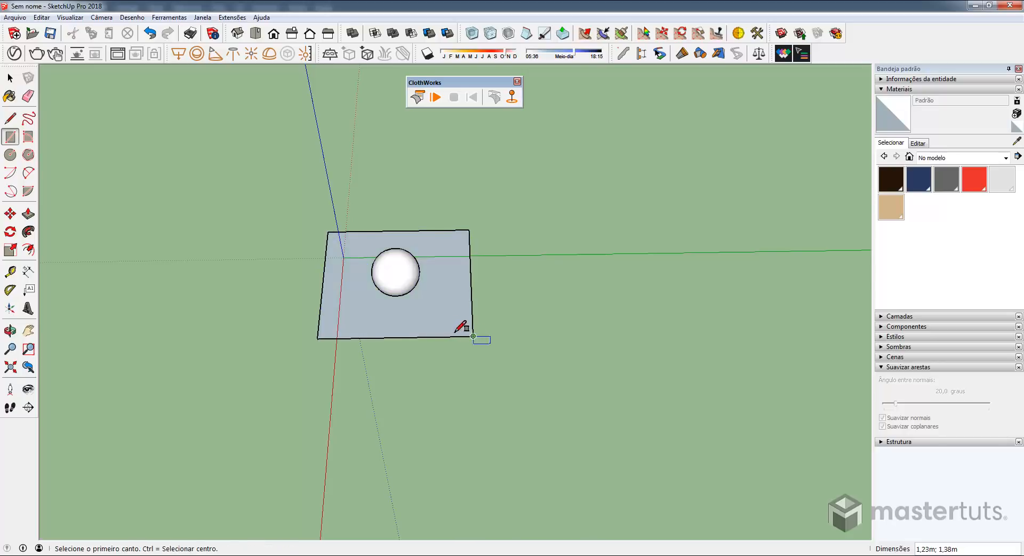
# Step: Move the rectangle with its edges straight up along the blue axis until it sits above the sphere
pyautogui.moveTo(466, 330); pyautogui.dragTo(487, 305, button='middle')
pyautogui.press('space')
pyautogui.click(399, 395)
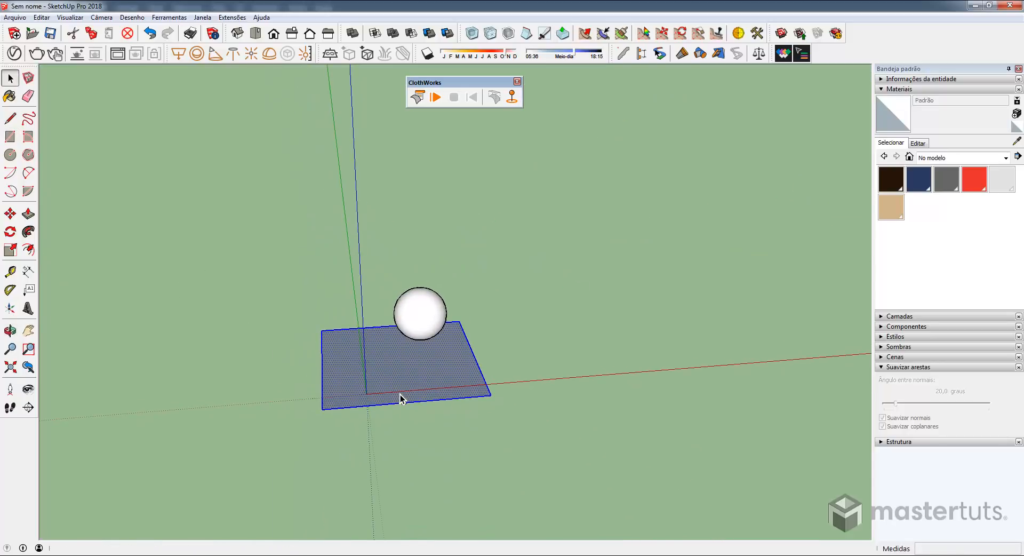
pyautogui.moveTo(400, 395); pyautogui.dragTo(311, 347, button='middle')
pyautogui.press('m')
pyautogui.click(488, 337)
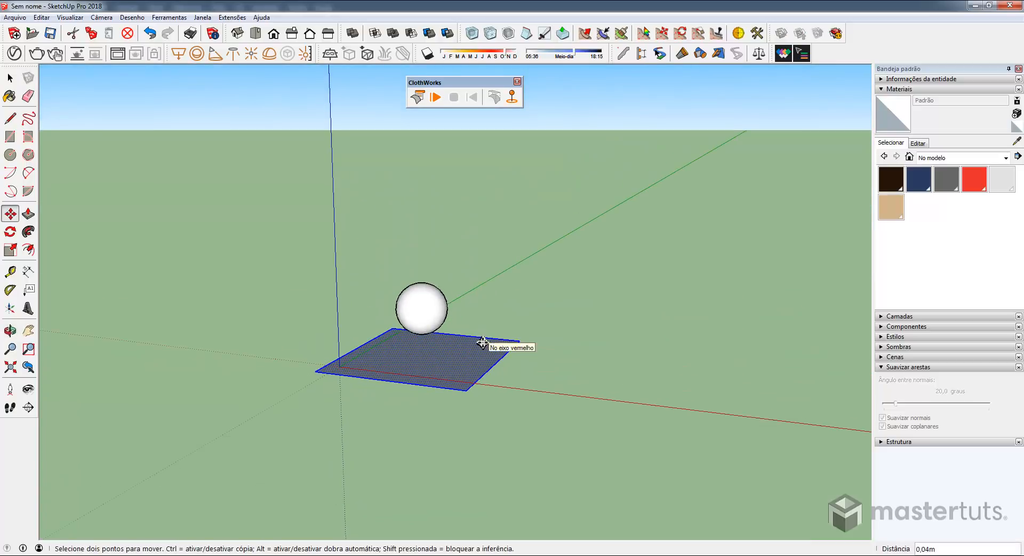
pyautogui.rightClick(485, 343)
pyautogui.click(517, 179)
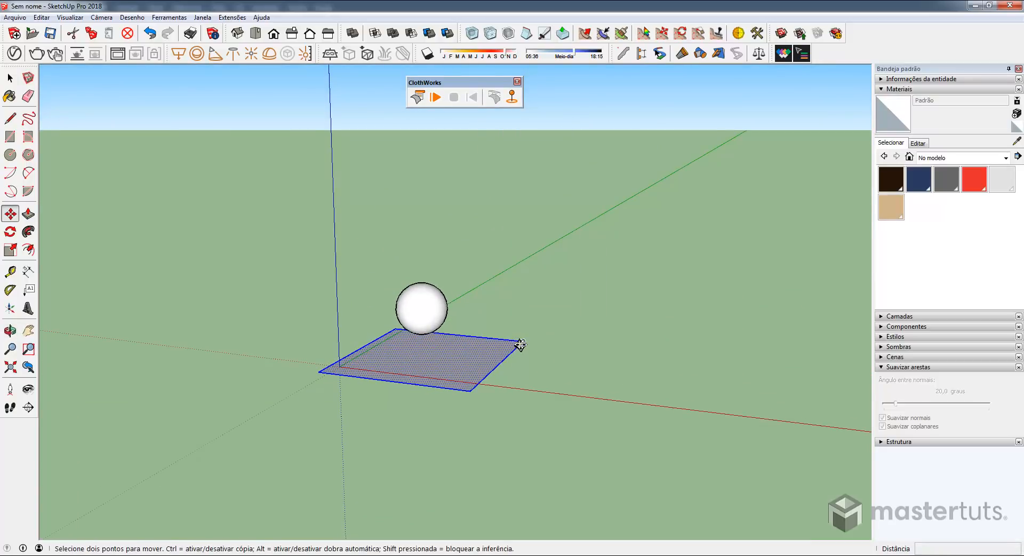
pyautogui.click(521, 344)
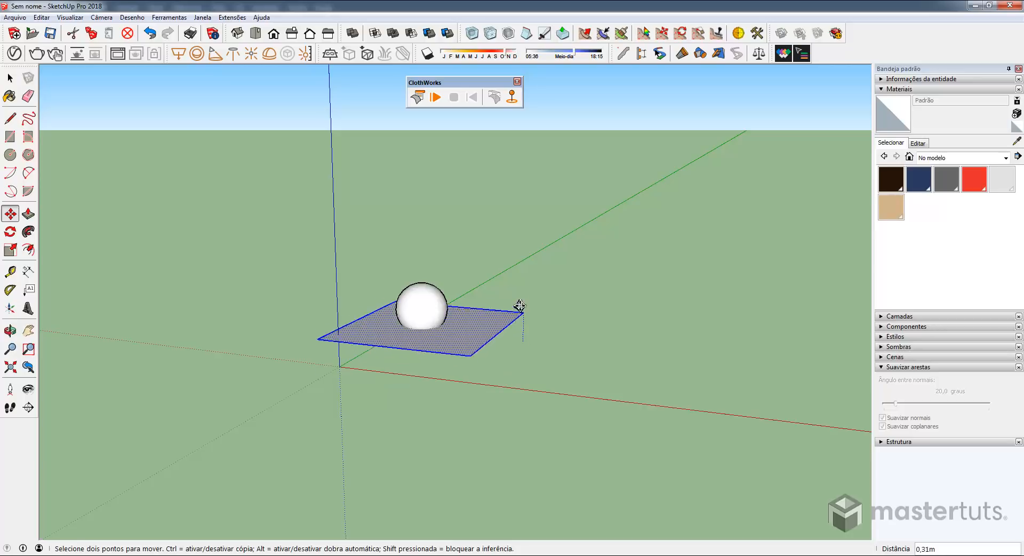
pyautogui.click(523, 249)
pyautogui.moveTo(524, 279); pyautogui.dragTo(527, 290, button='middle')
pyautogui.scroll(2, 478, 261)
pyautogui.press('space')
# Step: Make the raised rectangle a group and the sphere a separate group
pyautogui.moveTo(500, 328); pyautogui.dragTo(486, 265, button='middle')
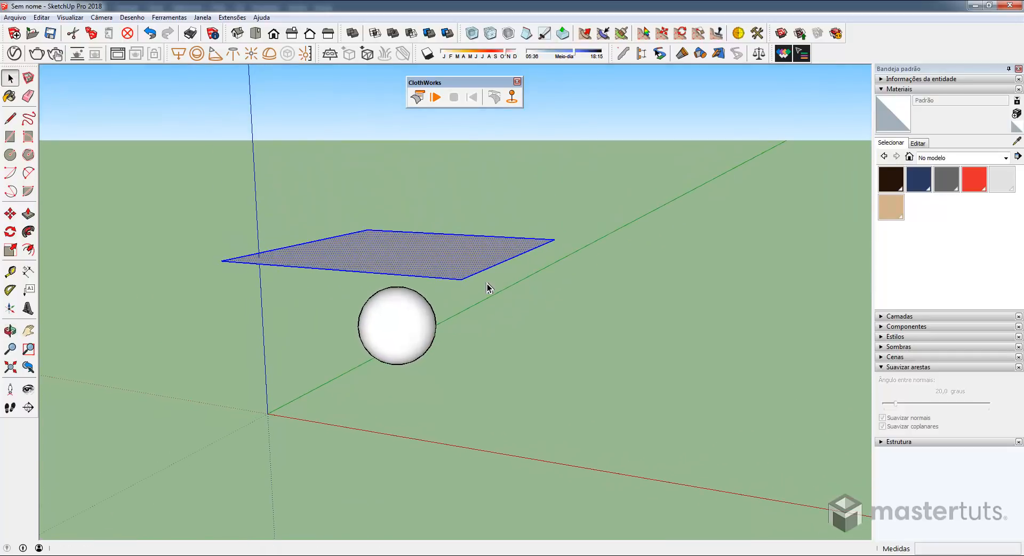
pyautogui.rightClick(459, 250)
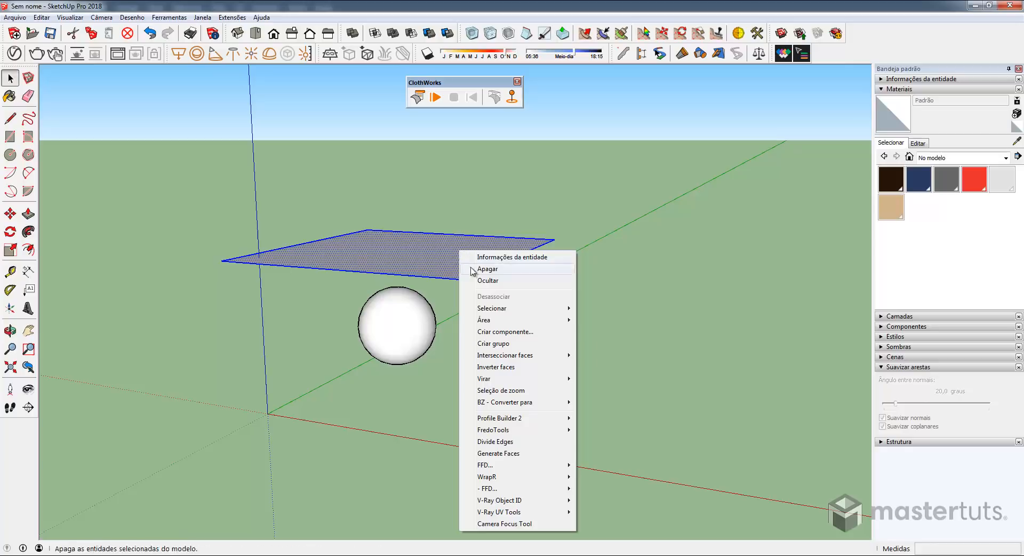
pyautogui.click(492, 345)
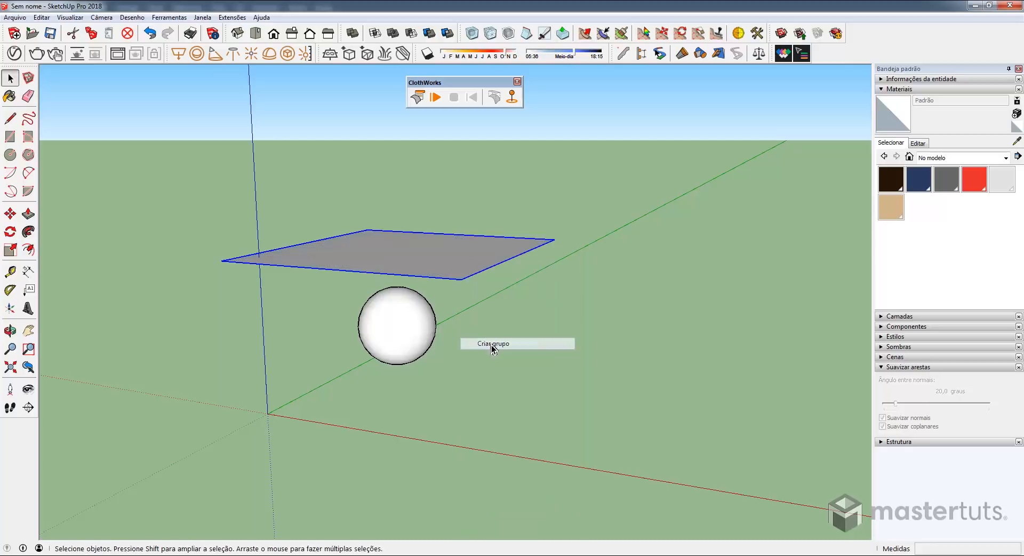
pyautogui.rightClick(408, 321)
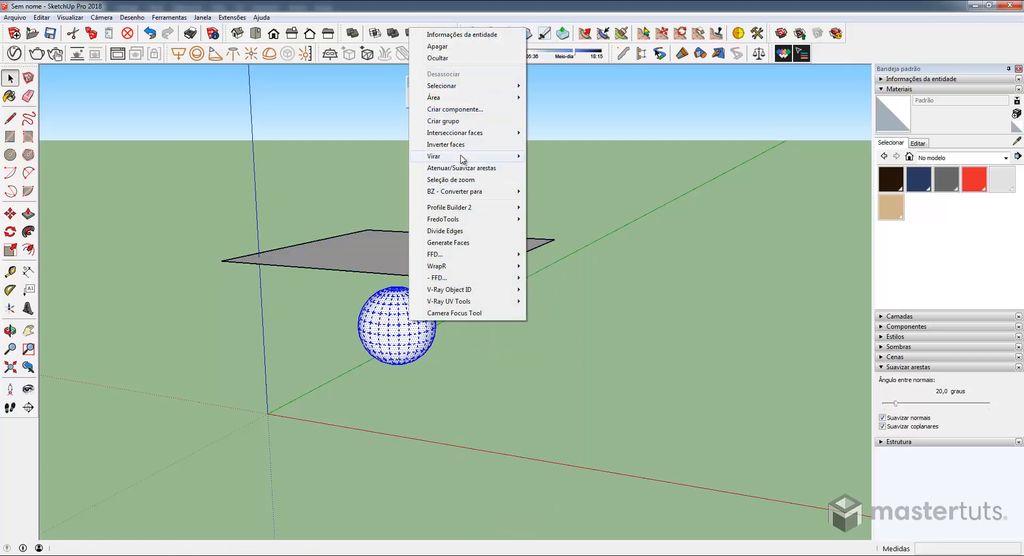
pyautogui.click(463, 124)
pyautogui.click(572, 298)
# Step: Define the rectangle group as a cloth in ClothWorks
pyautogui.moveTo(572, 299); pyautogui.dragTo(593, 309, button='middle')
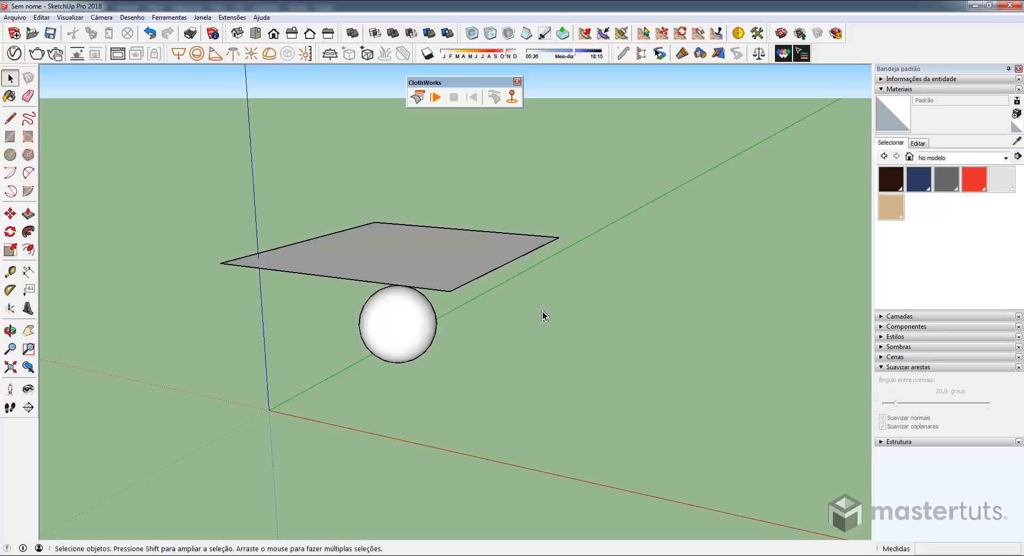
pyautogui.moveTo(542, 315); pyautogui.dragTo(487, 332, button='middle')
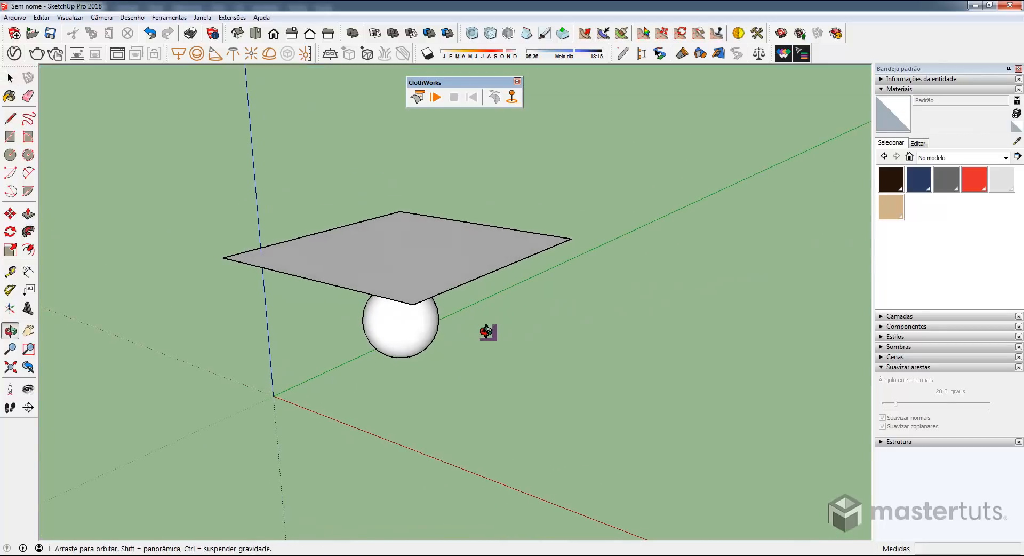
pyautogui.click(427, 257)
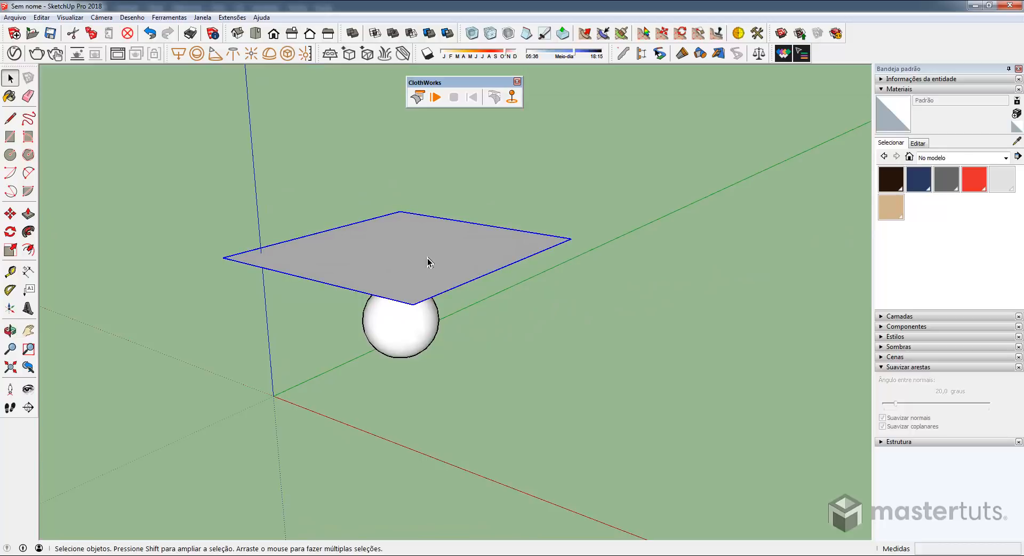
pyautogui.rightClick(507, 243)
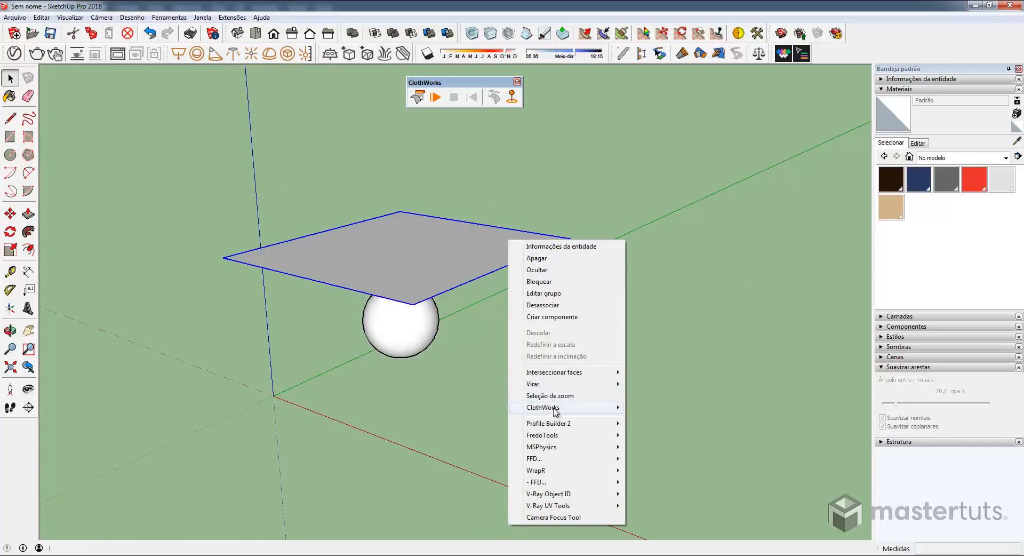
pyautogui.moveTo(559, 409)
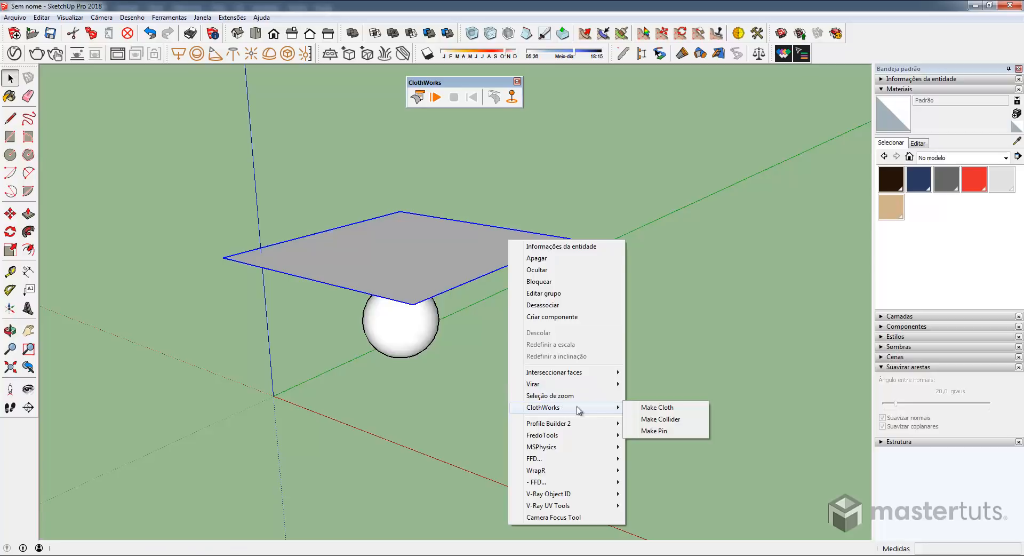
pyautogui.click(657, 407)
# Step: Define the sphere group as a collider in ClothWorks
pyautogui.moveTo(437, 266); pyautogui.dragTo(500, 248, button='middle')
pyautogui.click(395, 317)
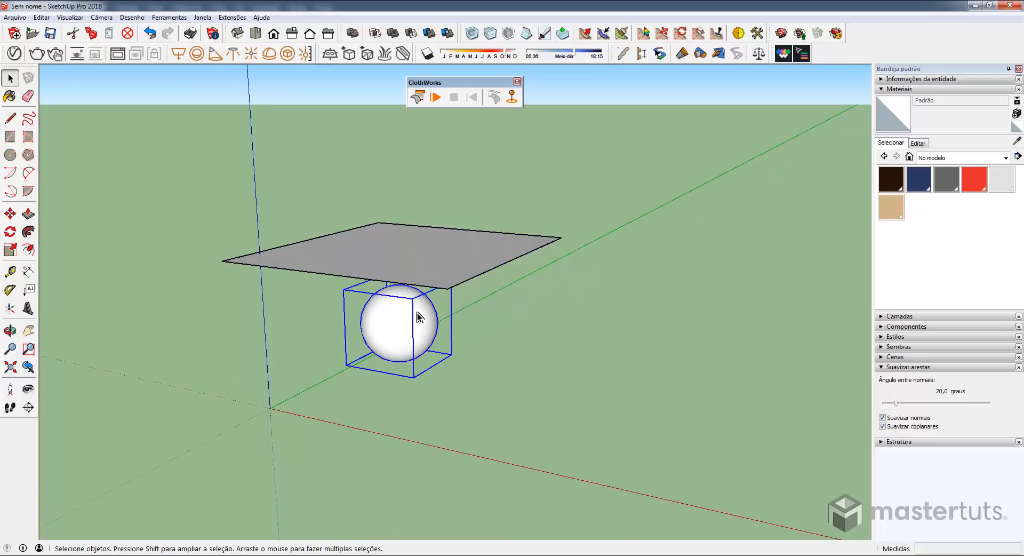
pyautogui.rightClick(401, 324)
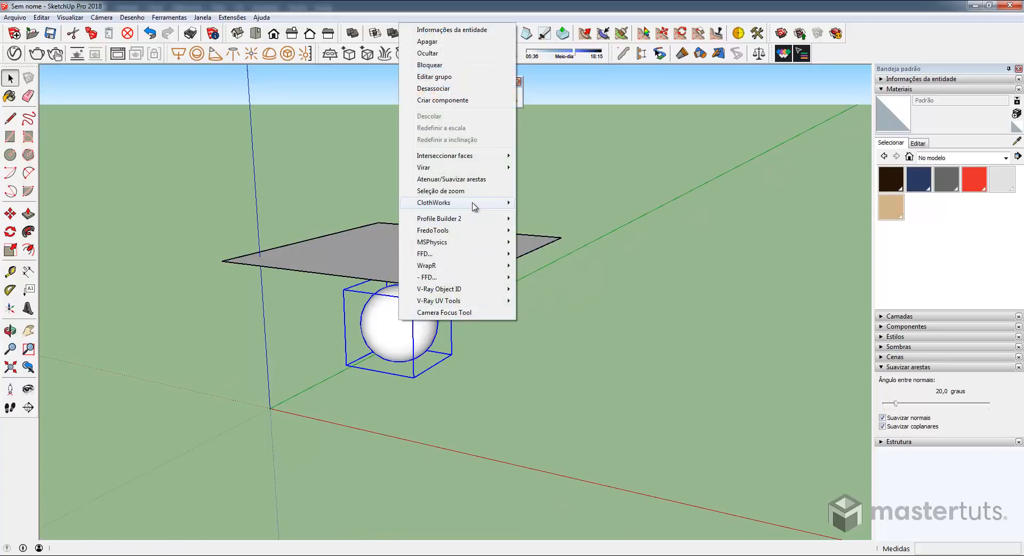
pyautogui.moveTo(481, 206)
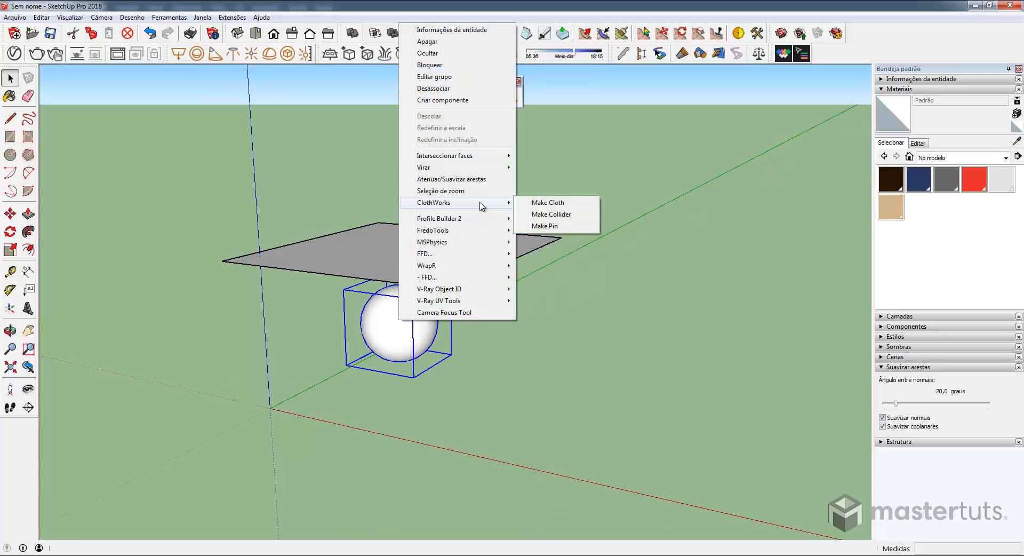
pyautogui.click(565, 215)
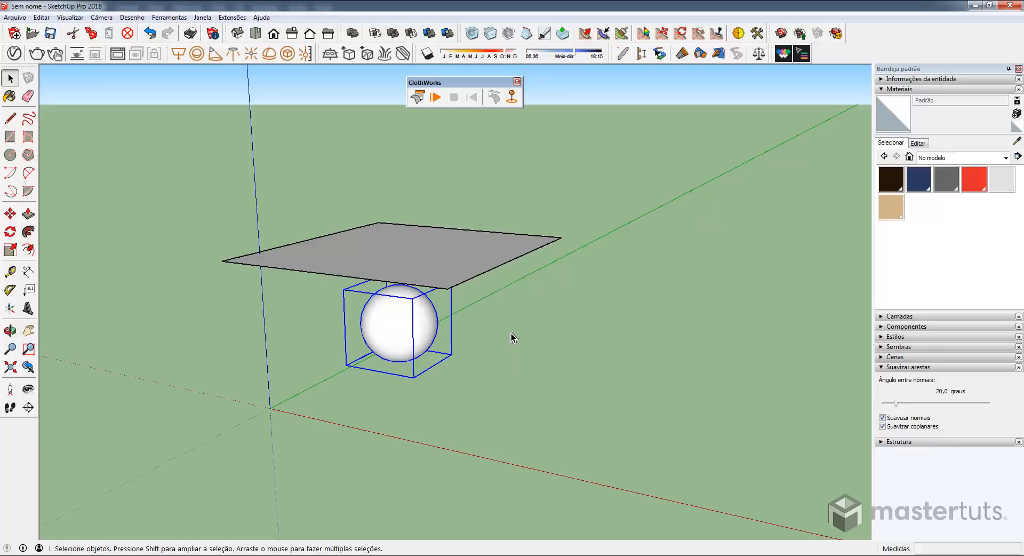
# Step: Run the ClothWorks simulation to see how the cloth falls on the sphere, and reset the cloth layout
pyautogui.moveTo(511, 333); pyautogui.dragTo(544, 320, button='middle')
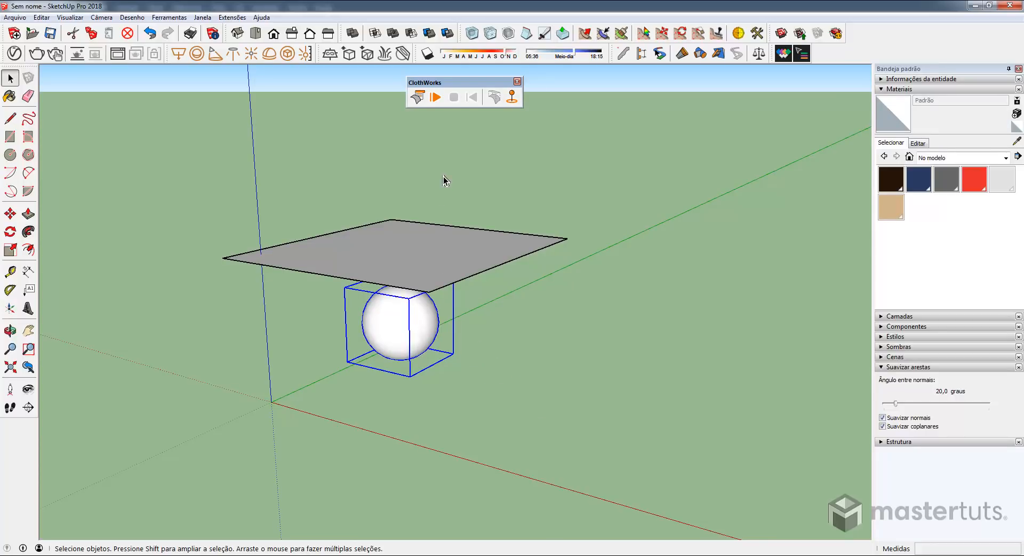
pyautogui.click(435, 97)
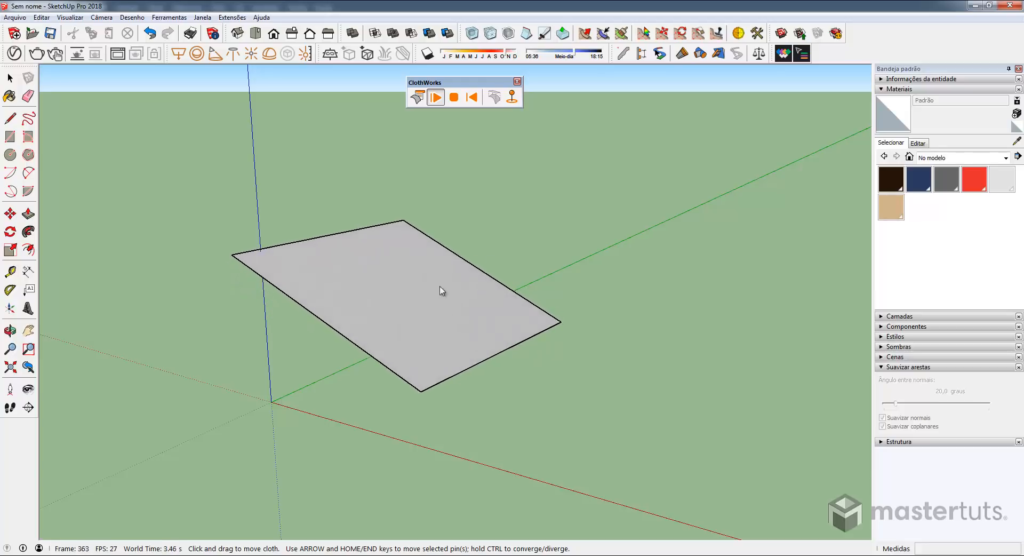
pyautogui.click(472, 98)
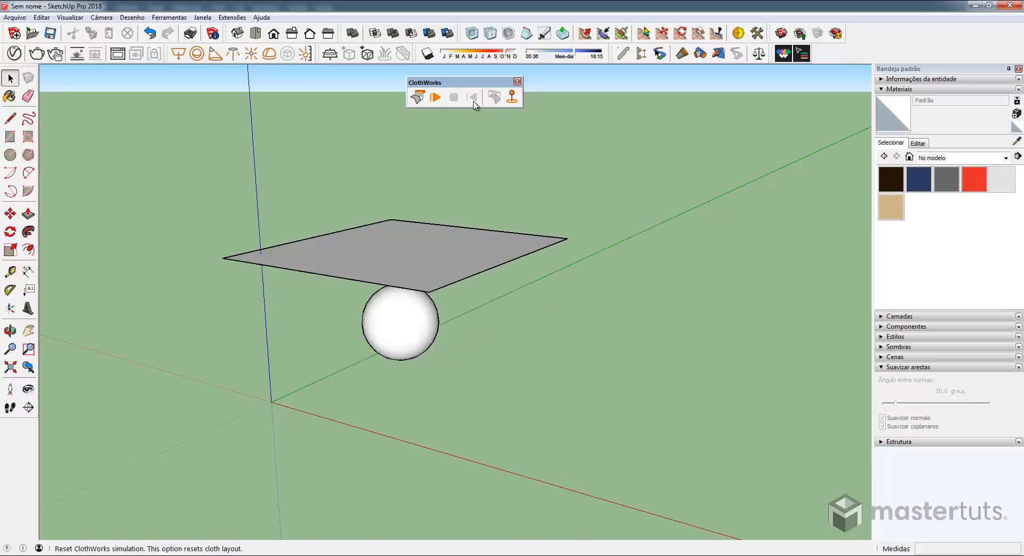
# Step: Apply a Simple Grid with 0,04m padding to the rectangle cloth, purging its unused geometry beforehand
pyautogui.click(434, 258)
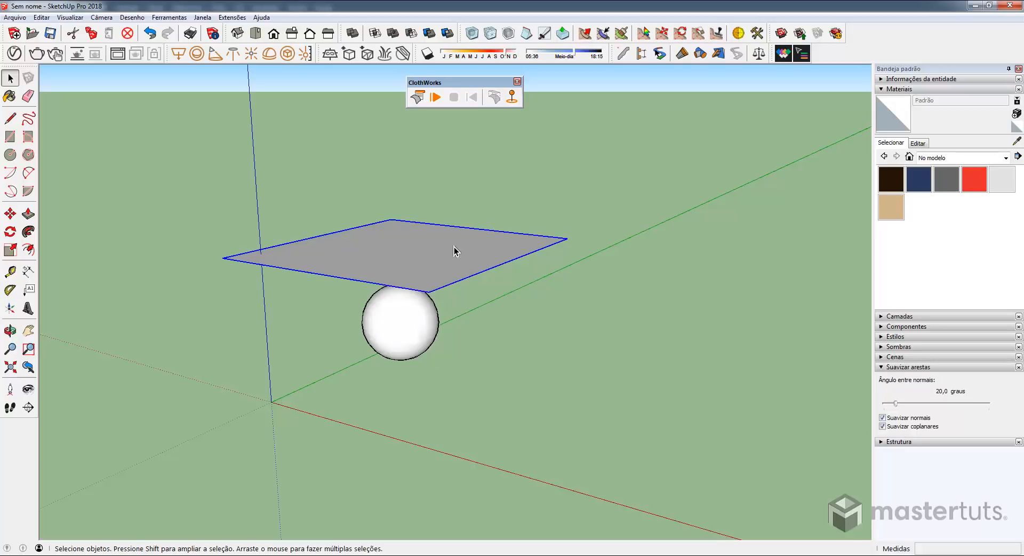
pyautogui.rightClick(475, 244)
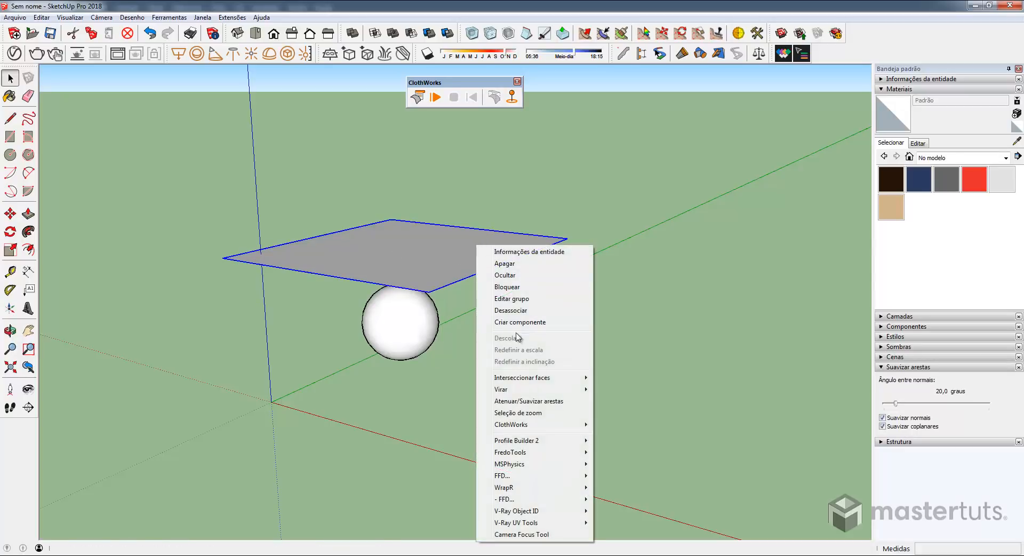
pyautogui.moveTo(537, 427)
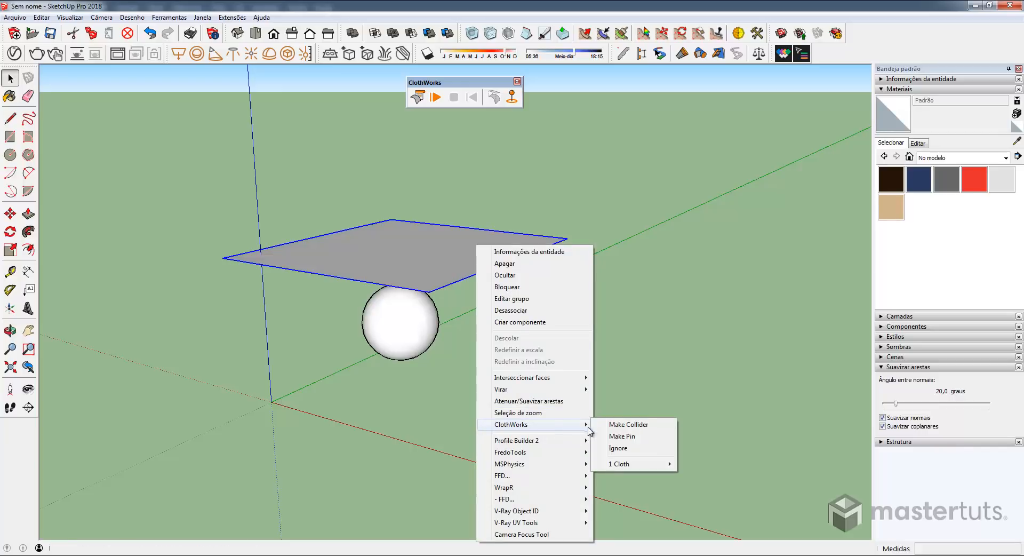
pyautogui.moveTo(631, 466)
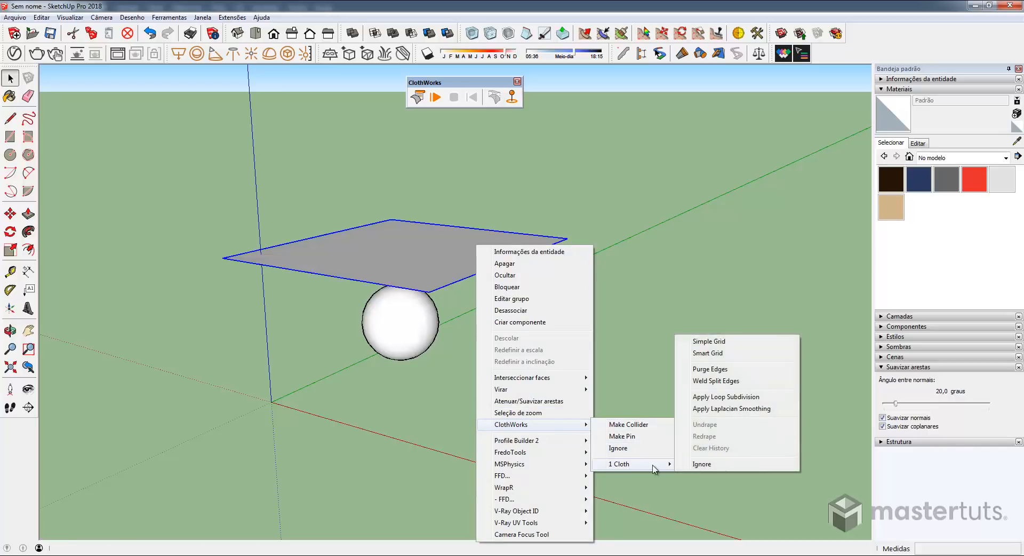
pyautogui.click(714, 342)
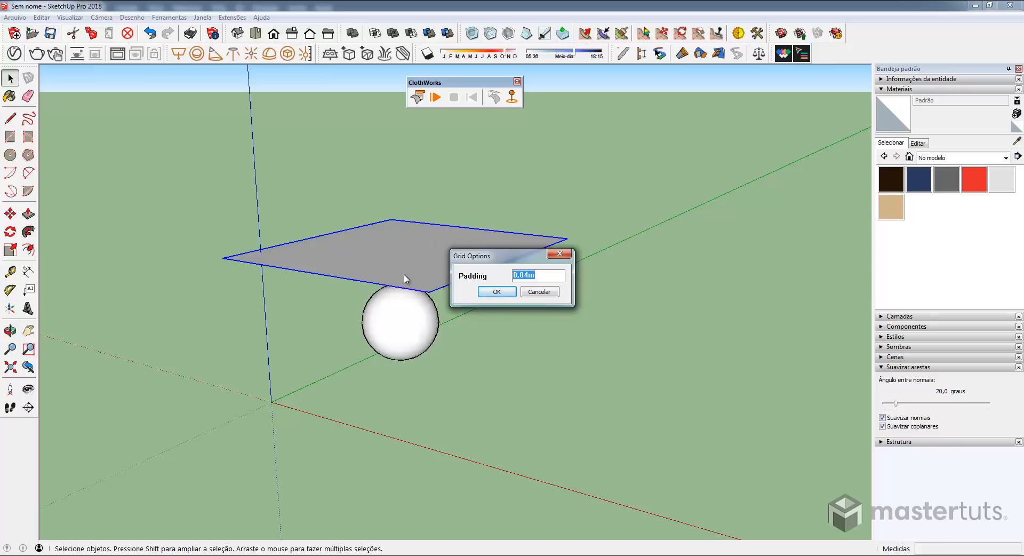
pyautogui.click(521, 276)
pyautogui.click(494, 291)
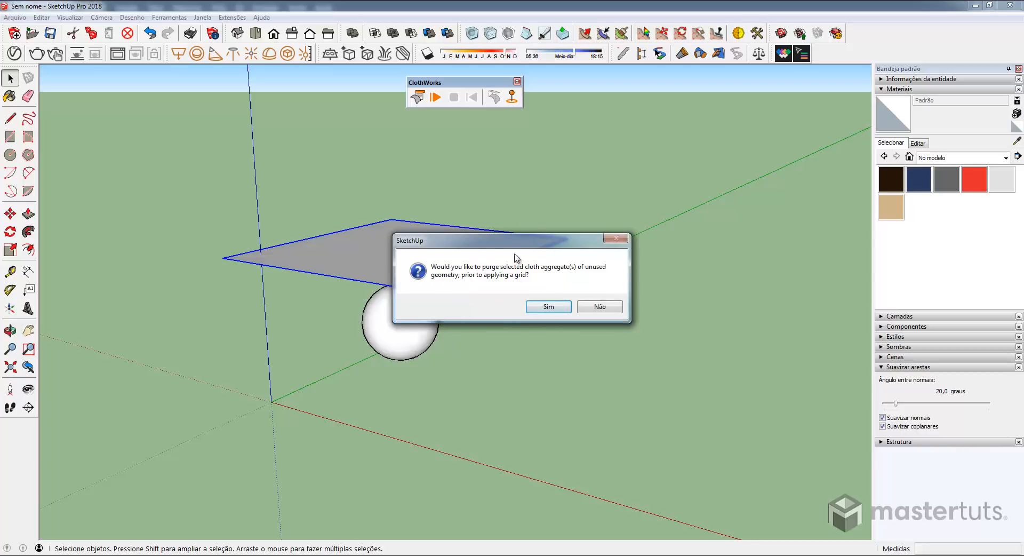
pyautogui.click(546, 309)
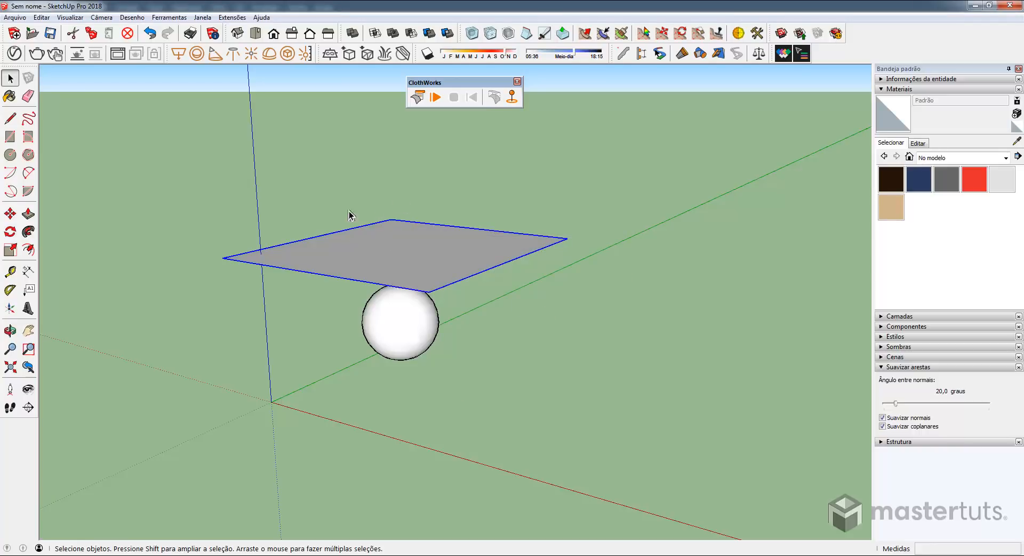
# Step: Show the hidden geometry to inspect the grid on the cloth, and hide it again
pyautogui.click(64, 19)
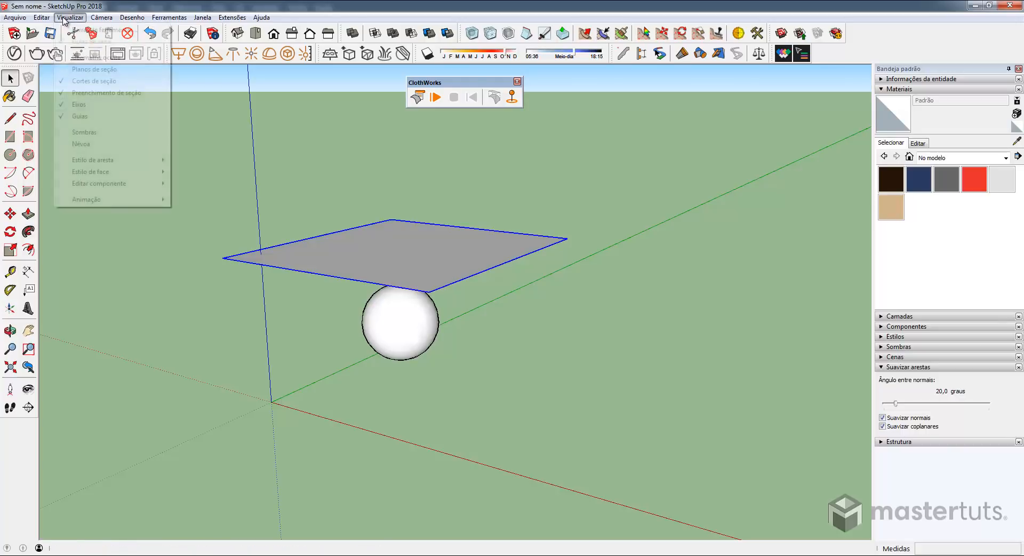
pyautogui.click(80, 58)
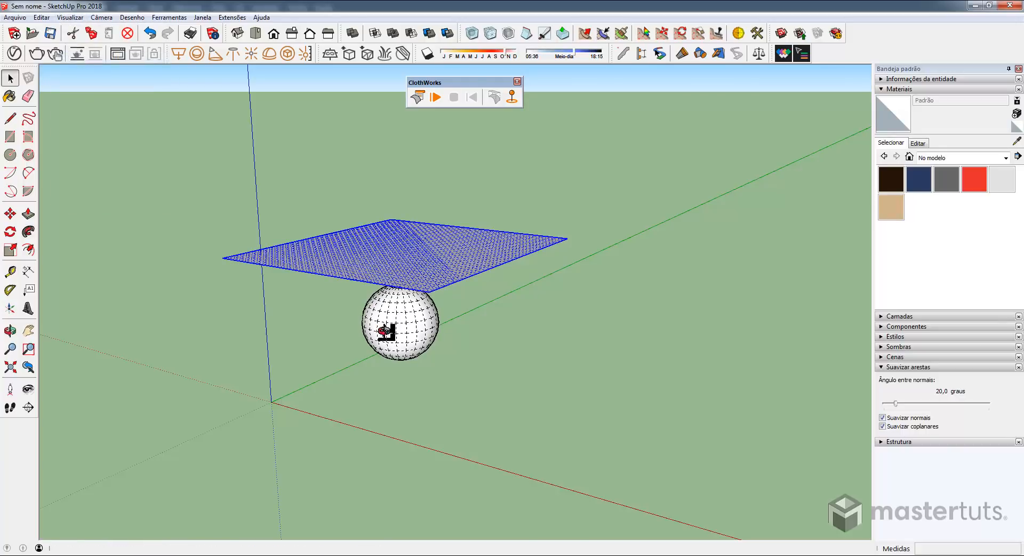
pyautogui.moveTo(388, 336); pyautogui.dragTo(471, 343, button='middle')
pyautogui.moveTo(352, 354); pyautogui.dragTo(366, 234, button='middle')
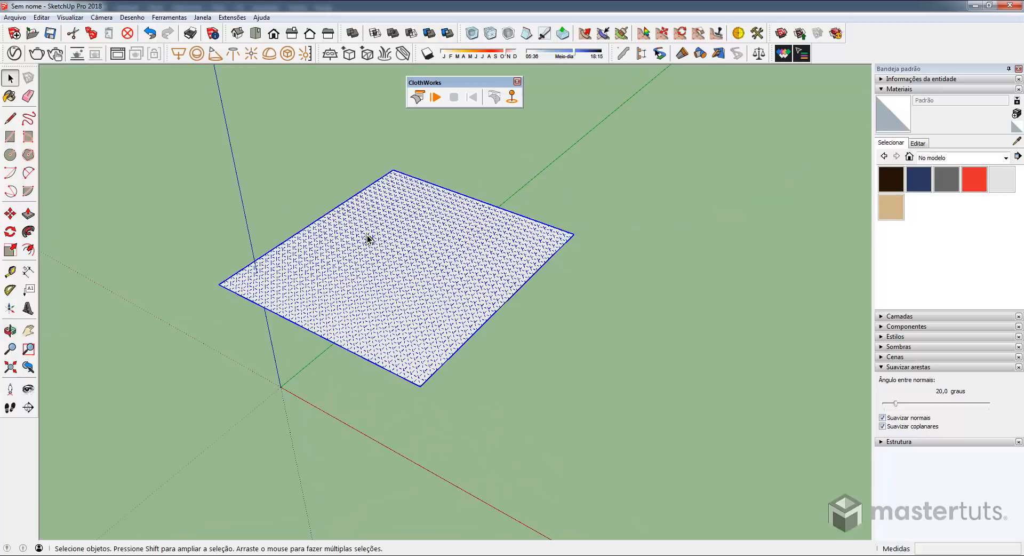
pyautogui.click(73, 19)
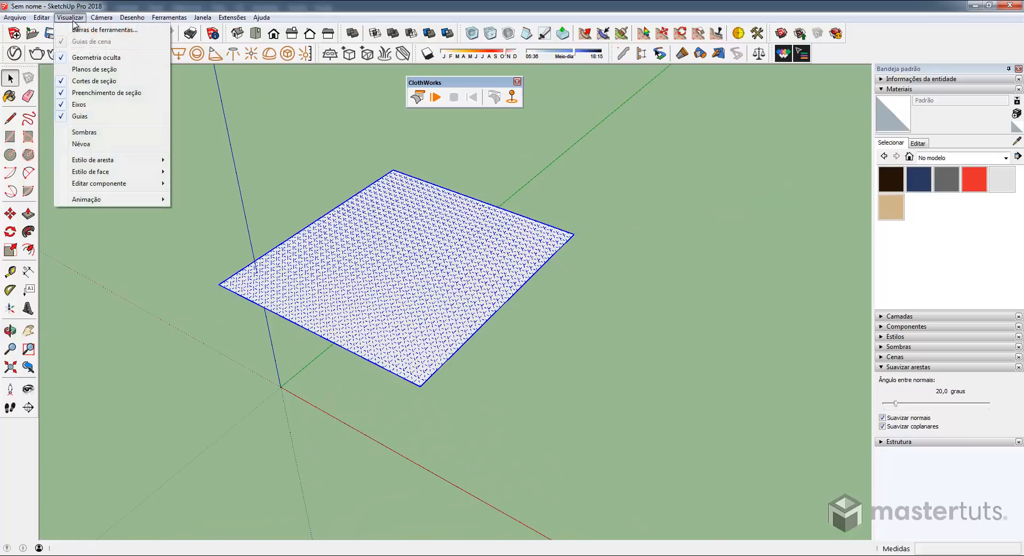
pyautogui.click(84, 58)
# Step: Run the ClothWorks simulation to see how the gridded cloth falls on the sphere, and reset the cloth layout
pyautogui.moveTo(446, 317); pyautogui.dragTo(440, 193, button='middle')
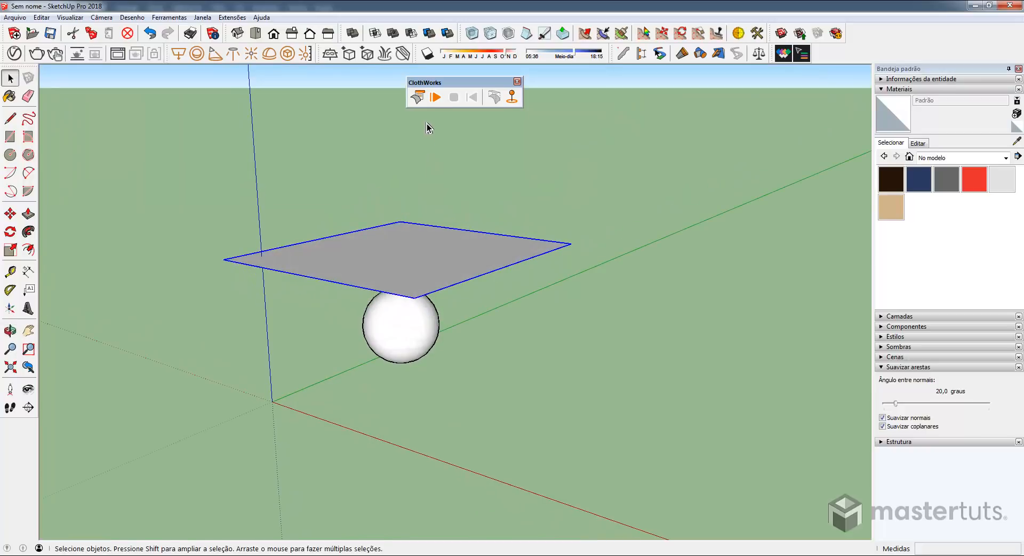
pyautogui.click(435, 100)
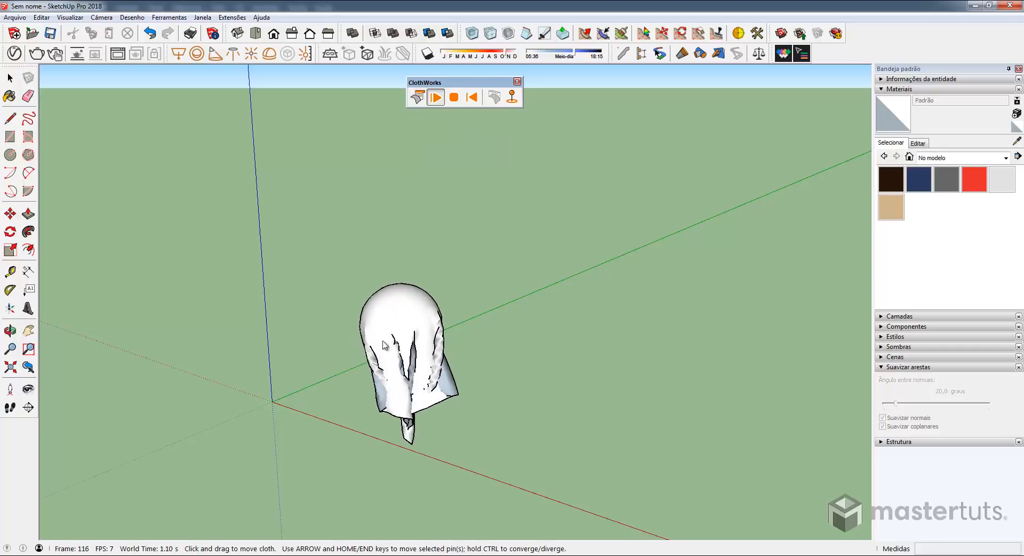
pyautogui.click(471, 98)
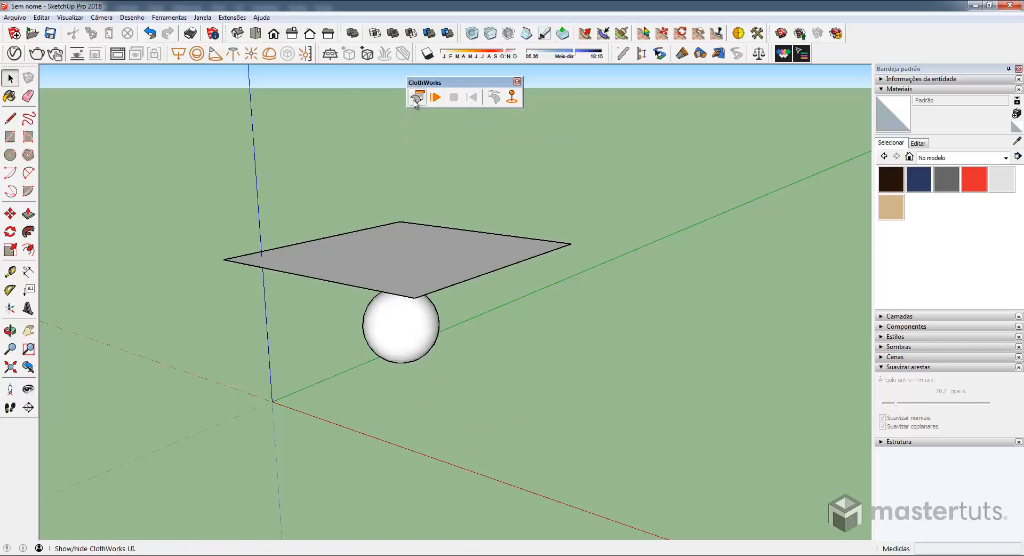
# Step: Set the viscosity (V) to 0.1 in the ClothWorks simulation settings
pyautogui.click(416, 98)
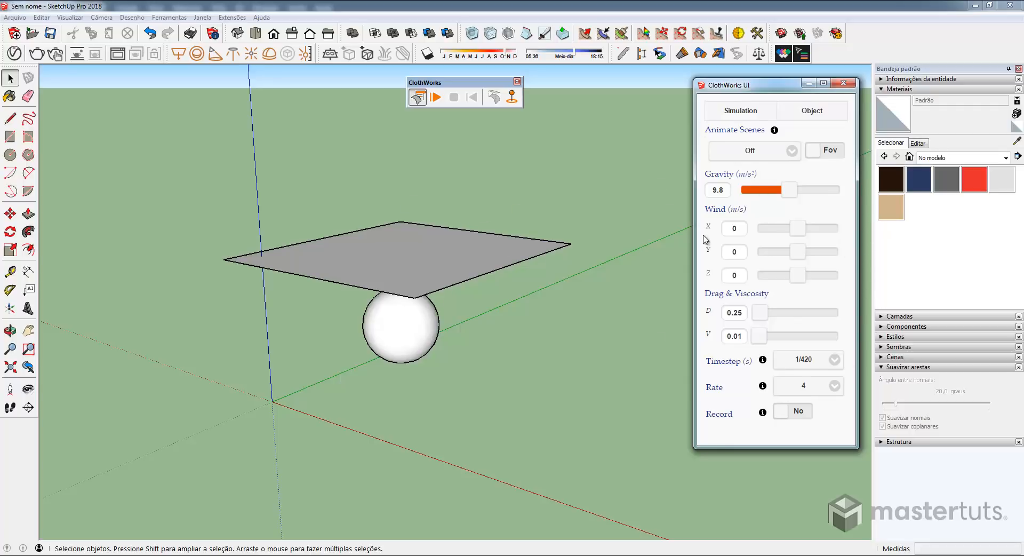
pyautogui.click(729, 112)
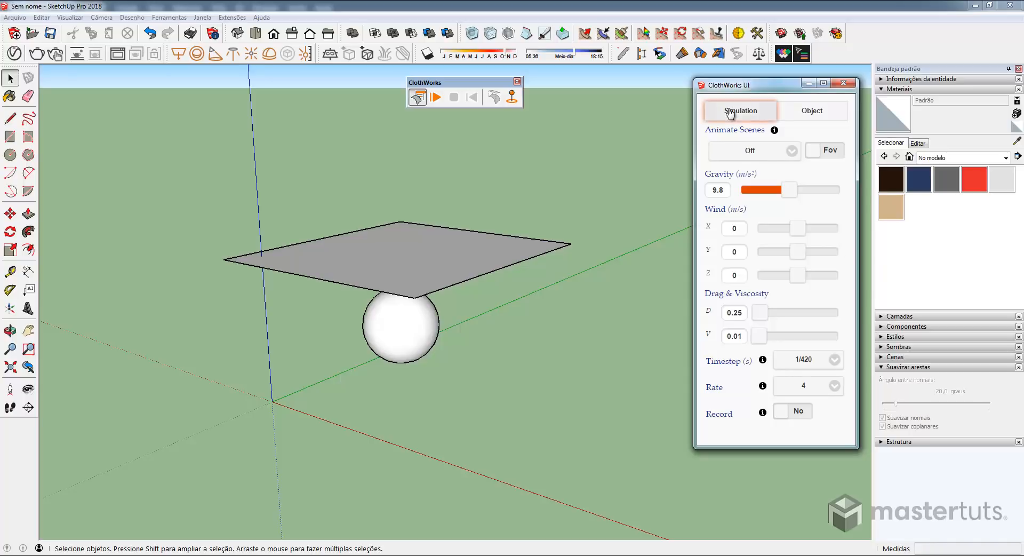
pyautogui.click(827, 113)
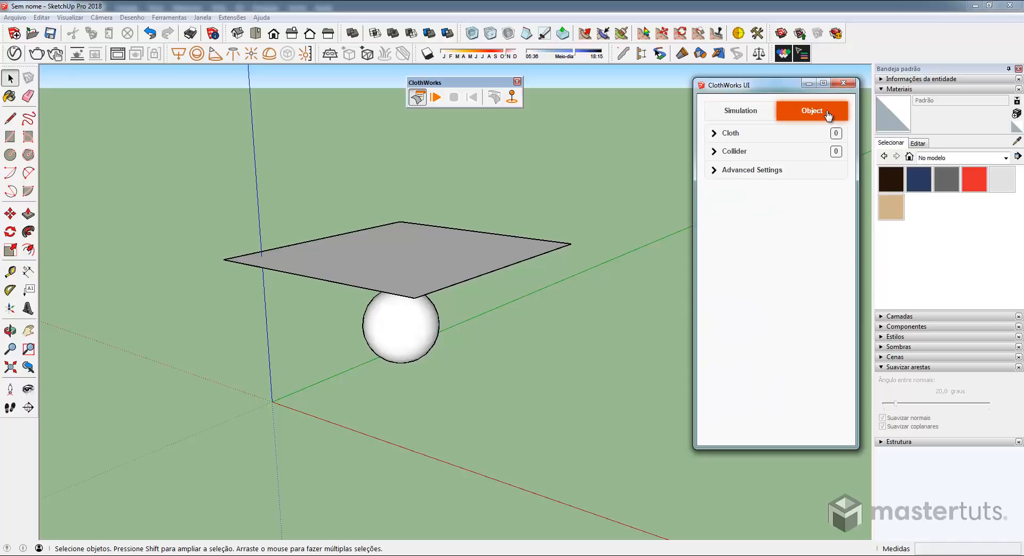
pyautogui.click(745, 117)
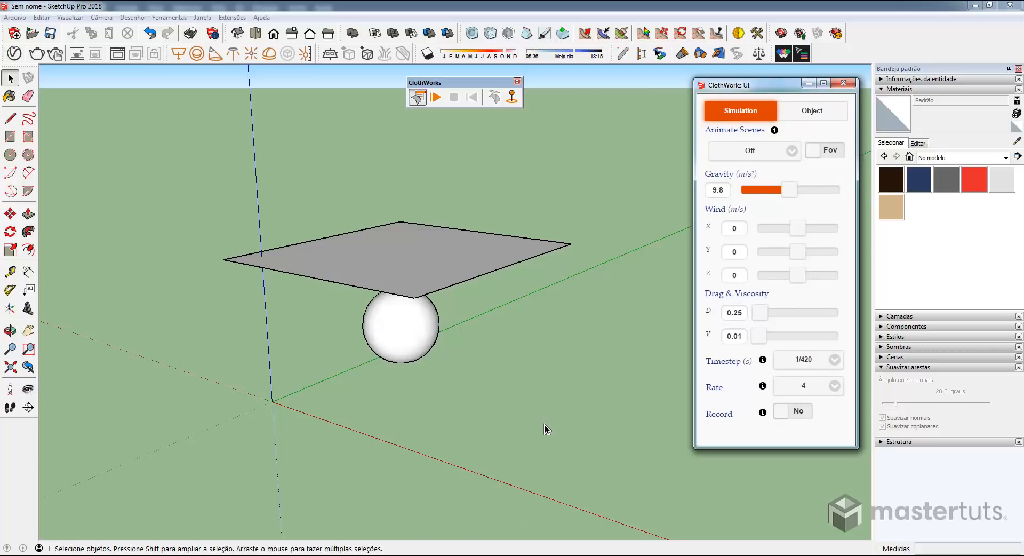
pyautogui.click(825, 114)
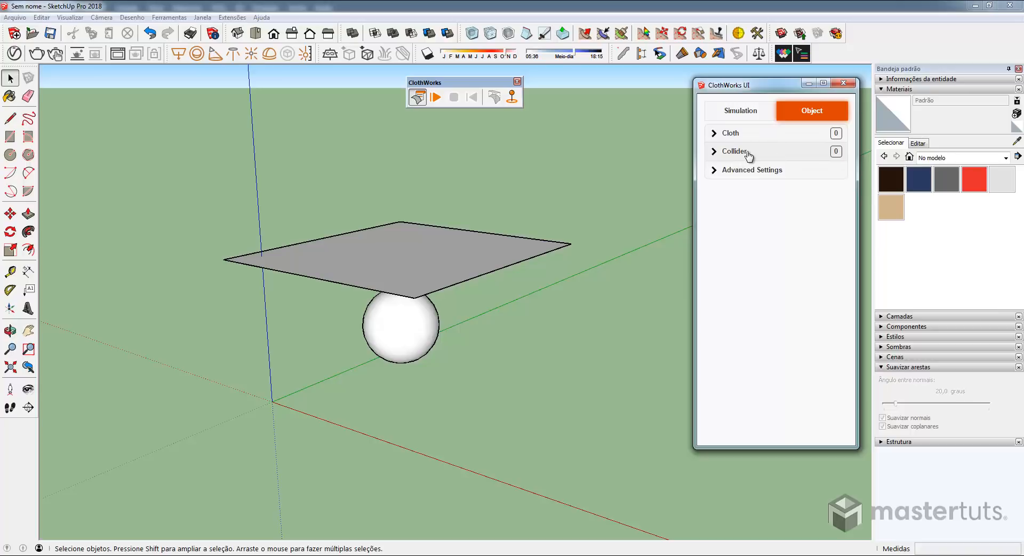
pyautogui.click(745, 112)
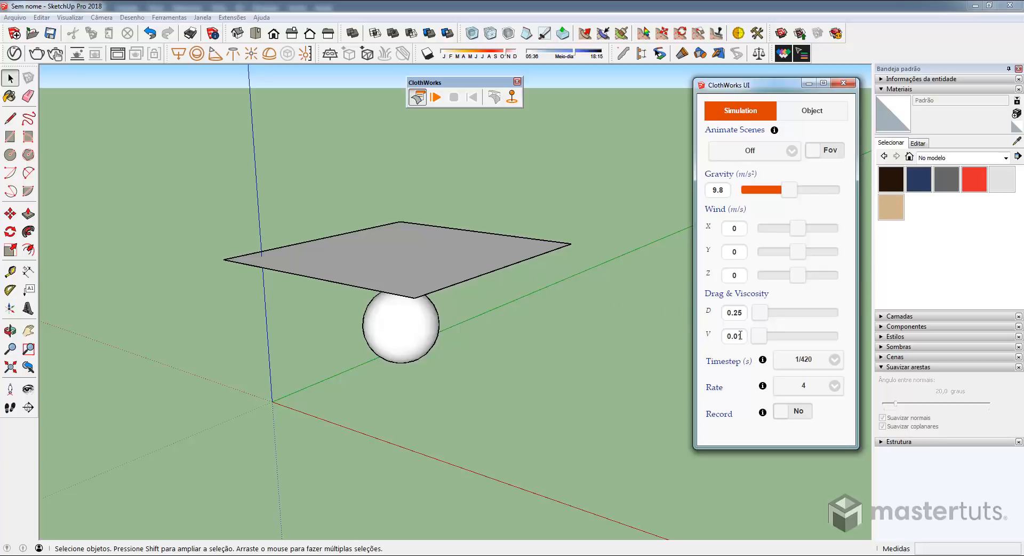
pyautogui.moveTo(743, 336); pyautogui.dragTo(738, 337)
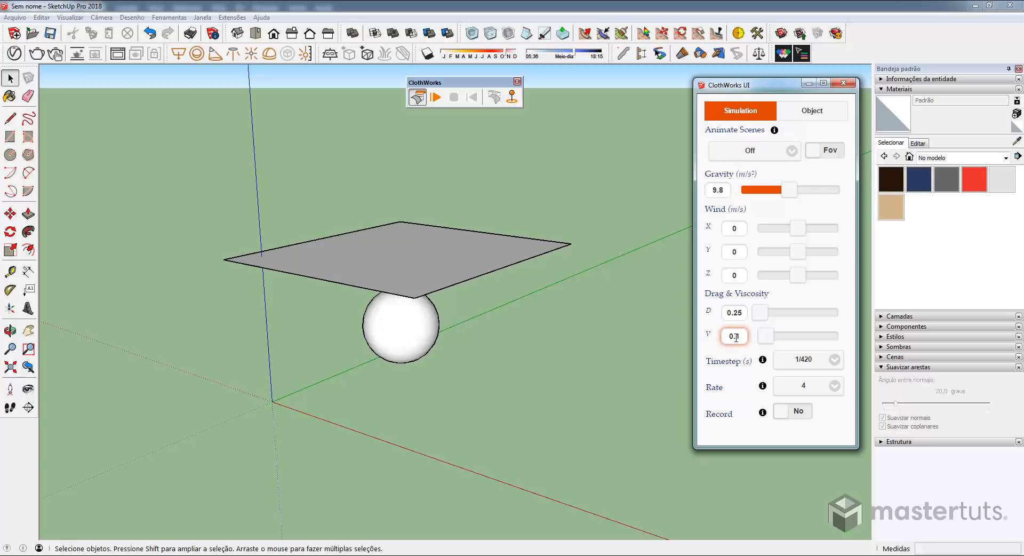
pyautogui.click(747, 313)
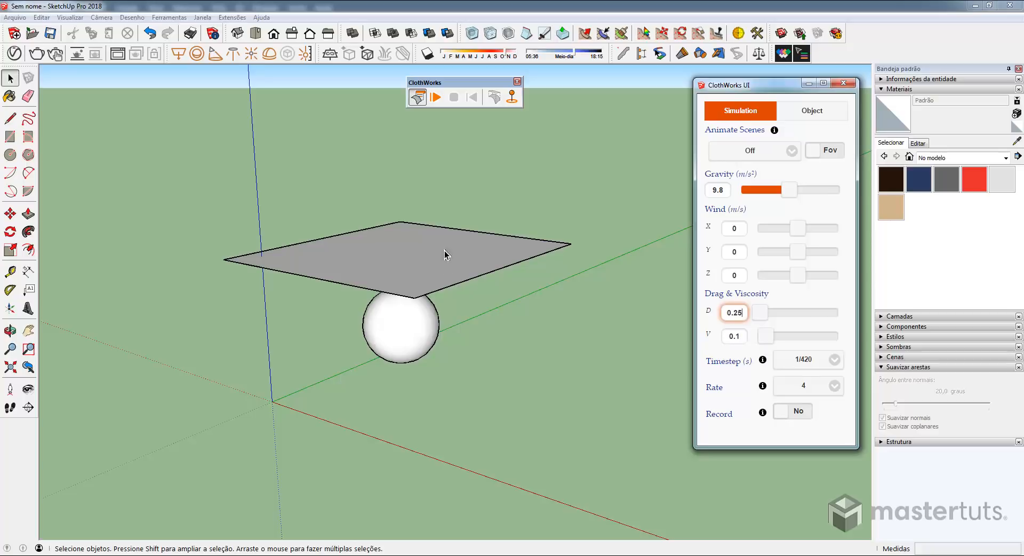
# Step: Test the cloth simulation with the new viscosity, and reset the cloth layout
pyautogui.click(436, 97)
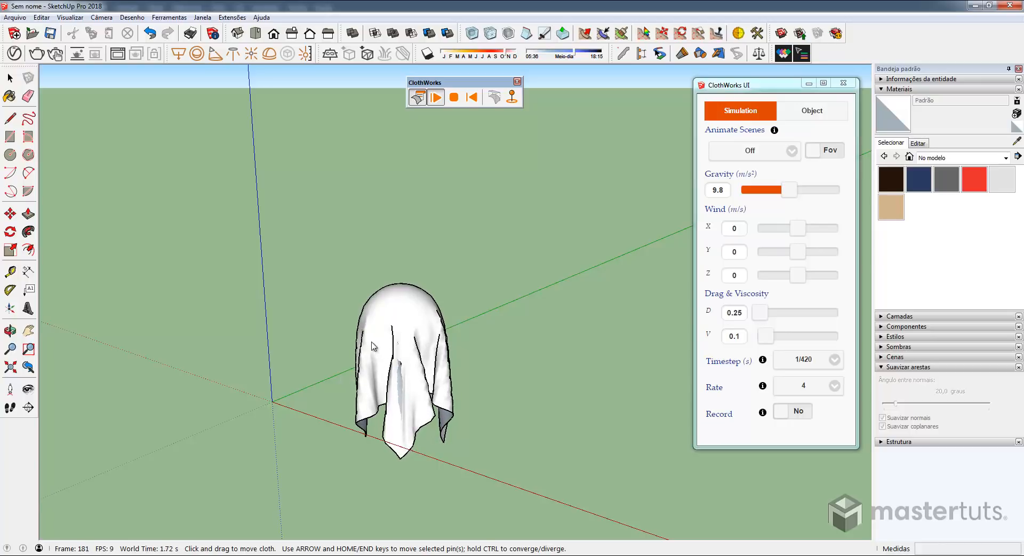
pyautogui.click(473, 98)
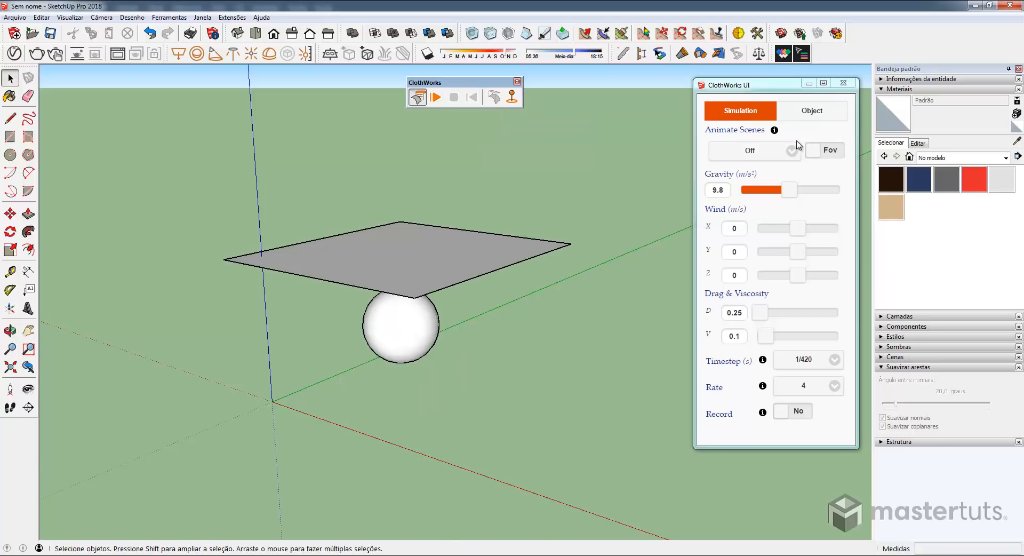
# Step: Turn on Self-Collide for the rectangle cloth in its ClothWorks object settings, leaving the preset unchosen
pyautogui.click(811, 109)
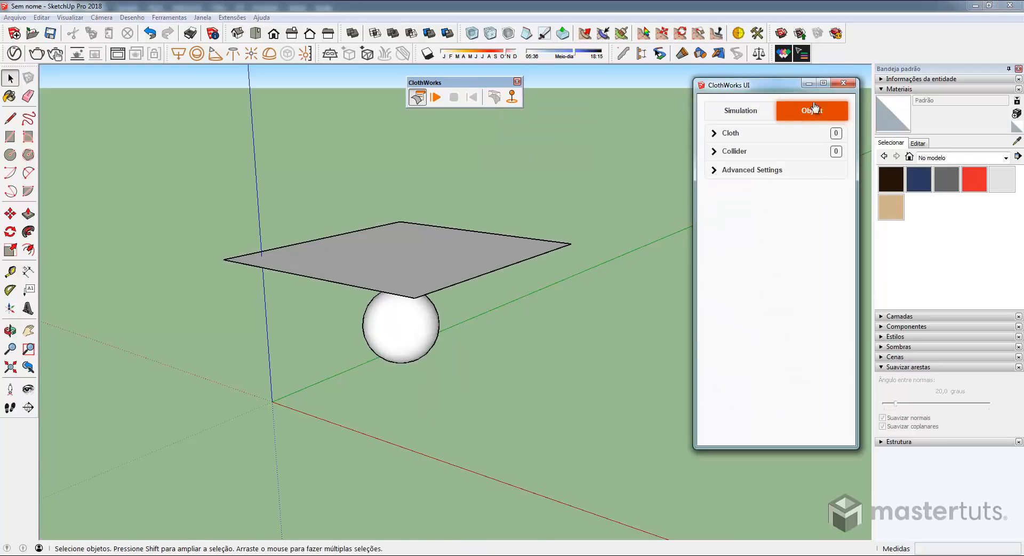
pyautogui.click(712, 135)
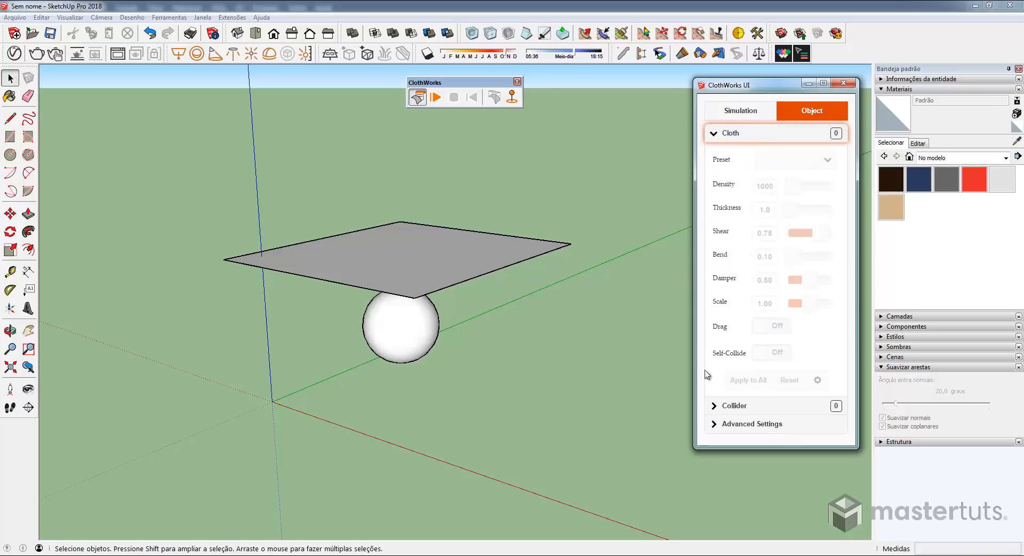
pyautogui.click(487, 253)
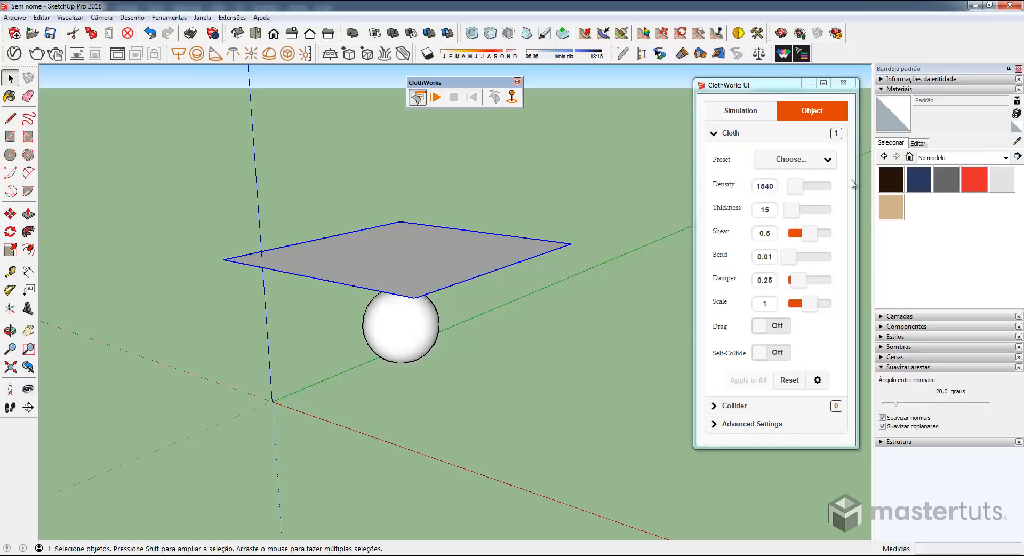
pyautogui.click(829, 160)
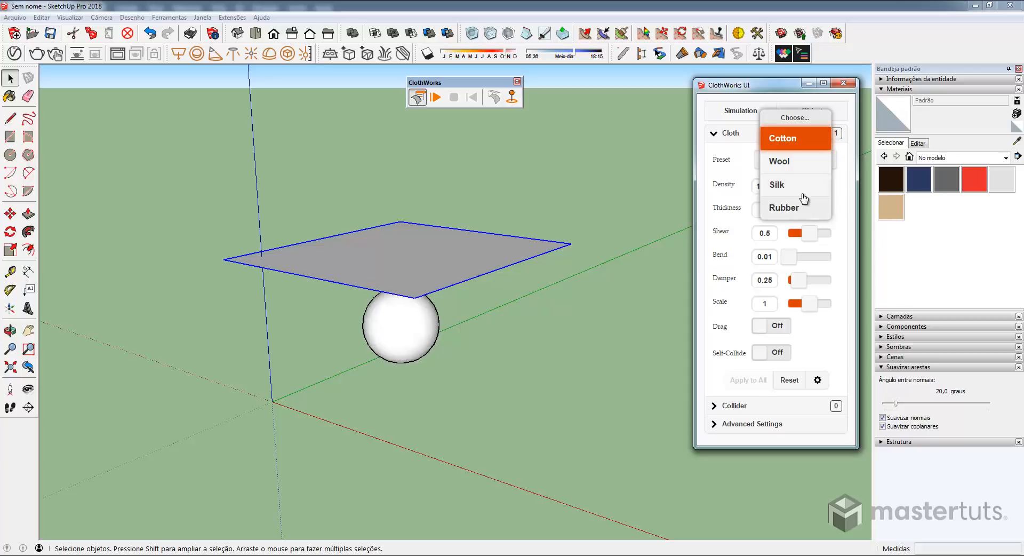
pyautogui.click(734, 168)
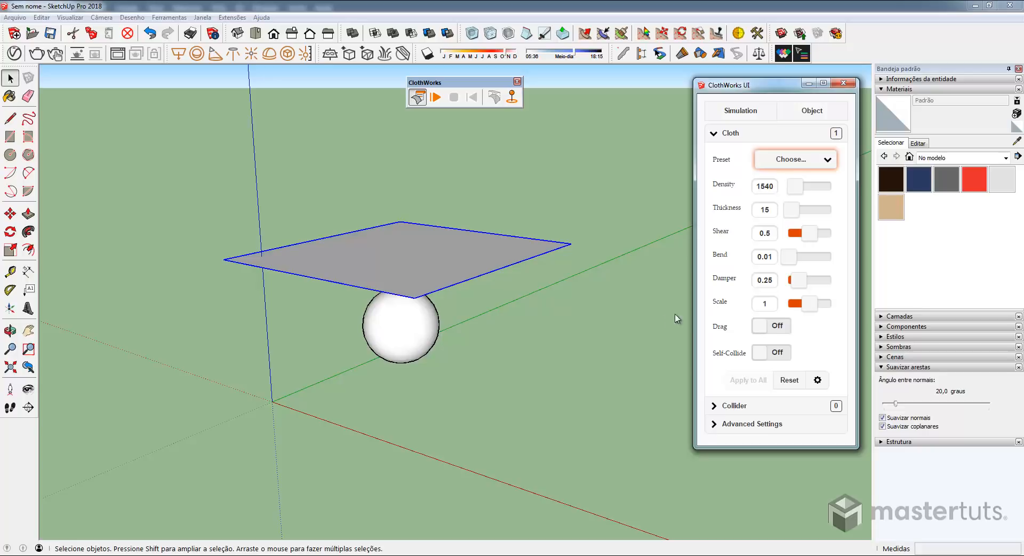
pyautogui.click(775, 358)
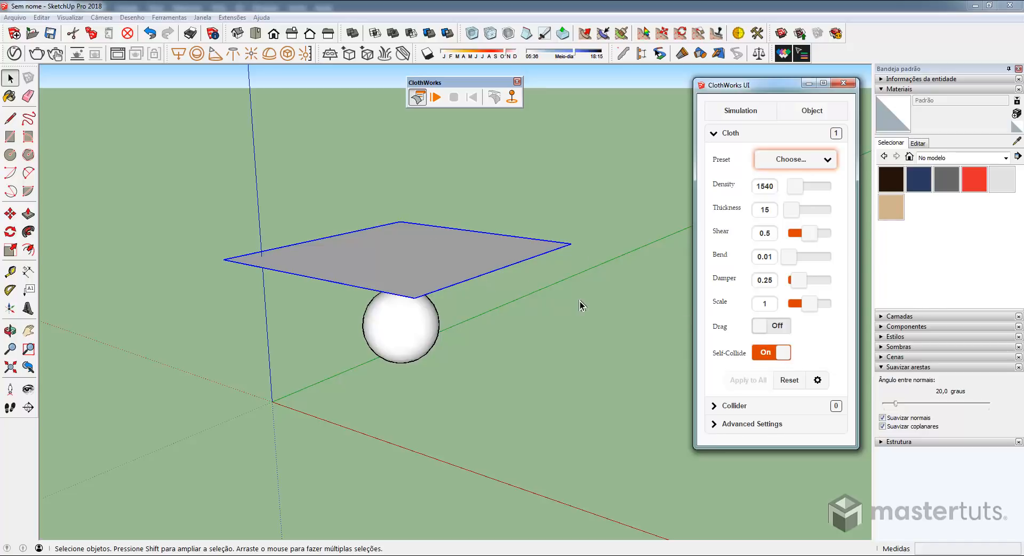
# Step: Run the simulation with self-collision, stop it once the cloth is draped over the sphere, and inspect the folds
pyautogui.click(435, 98)
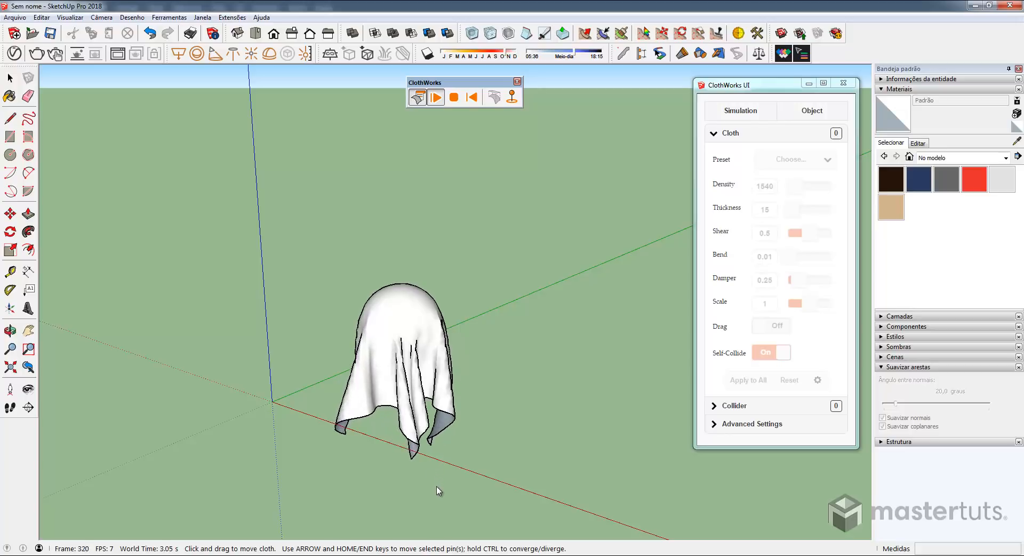
pyautogui.click(454, 97)
pyautogui.moveTo(448, 381); pyautogui.dragTo(339, 347, button='middle')
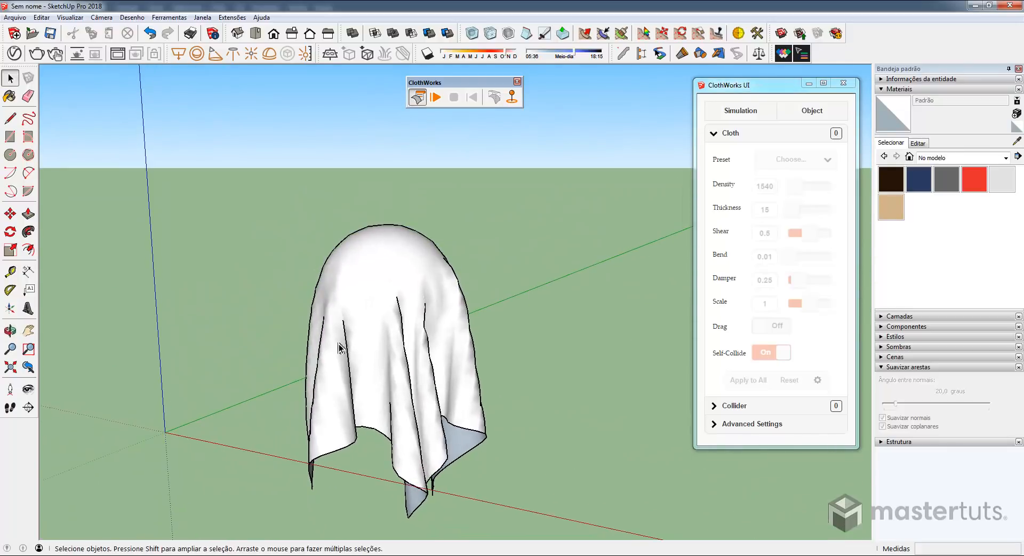
pyautogui.moveTo(453, 398); pyautogui.dragTo(403, 345, button='middle')
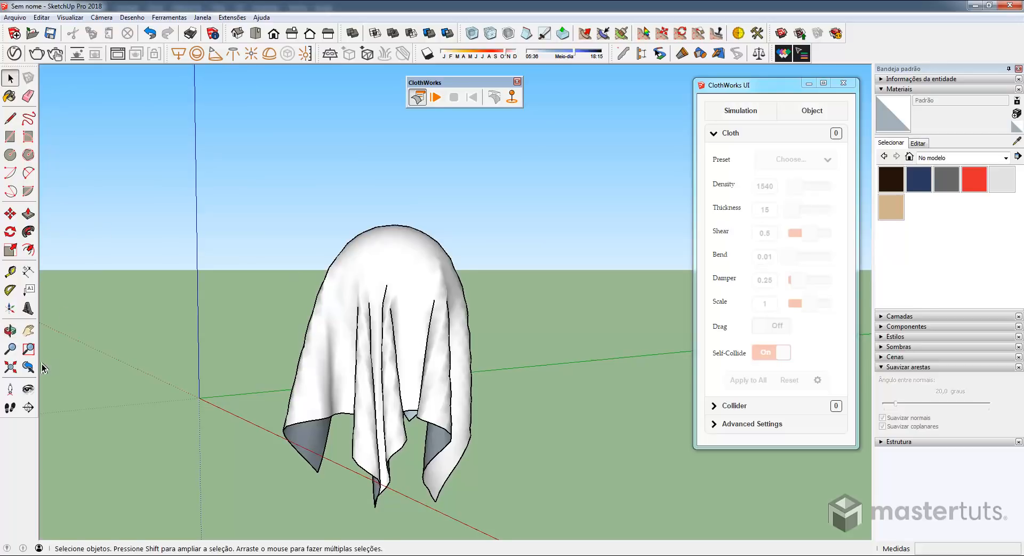
pyautogui.click(27, 367)
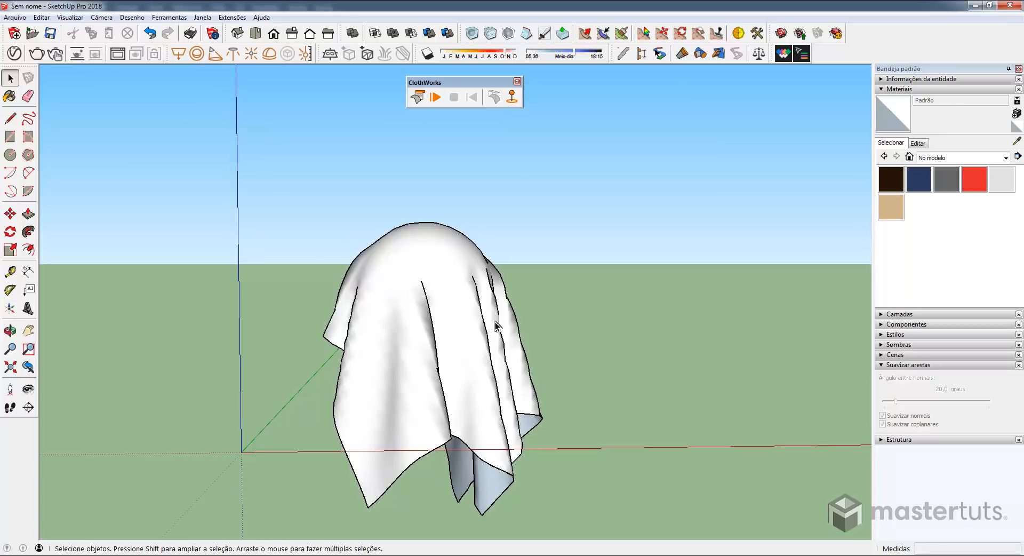
pyautogui.moveTo(428, 349); pyautogui.dragTo(459, 347, button='middle')
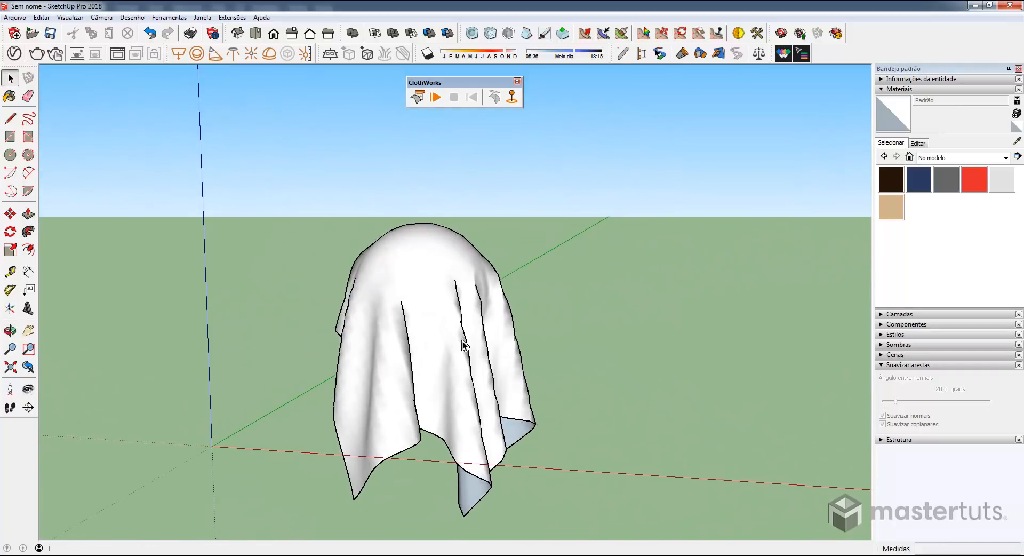
# Step: Try painting the whole draped cloth group with the brown leaf-patterned carpet material from the carpets and fabrics collection
pyautogui.click(460, 347)
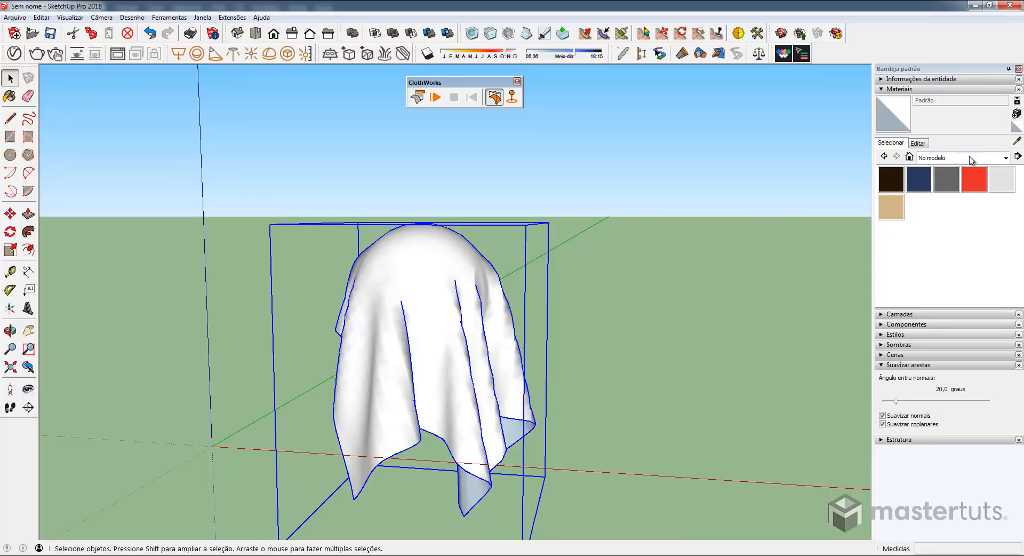
pyautogui.click(1005, 159)
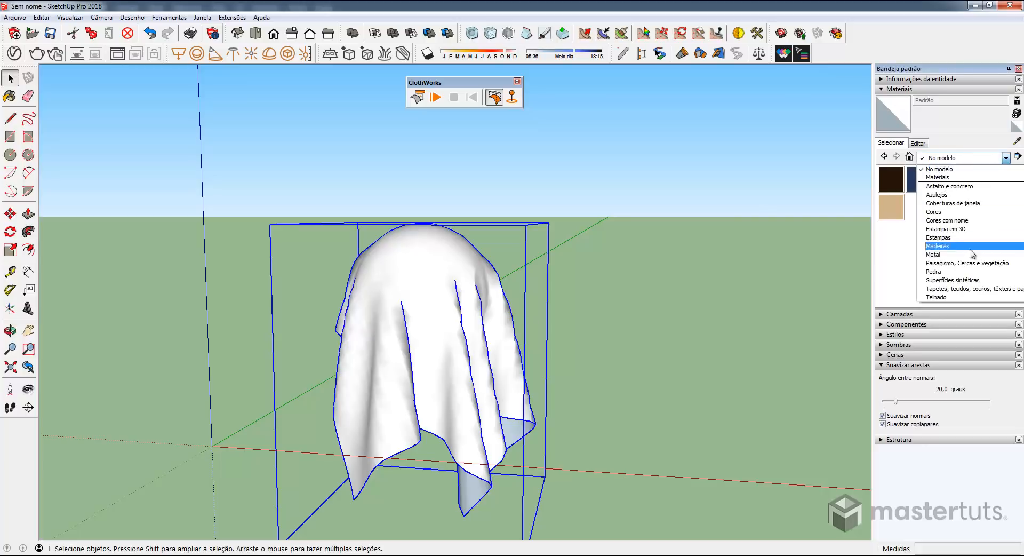
pyautogui.click(961, 289)
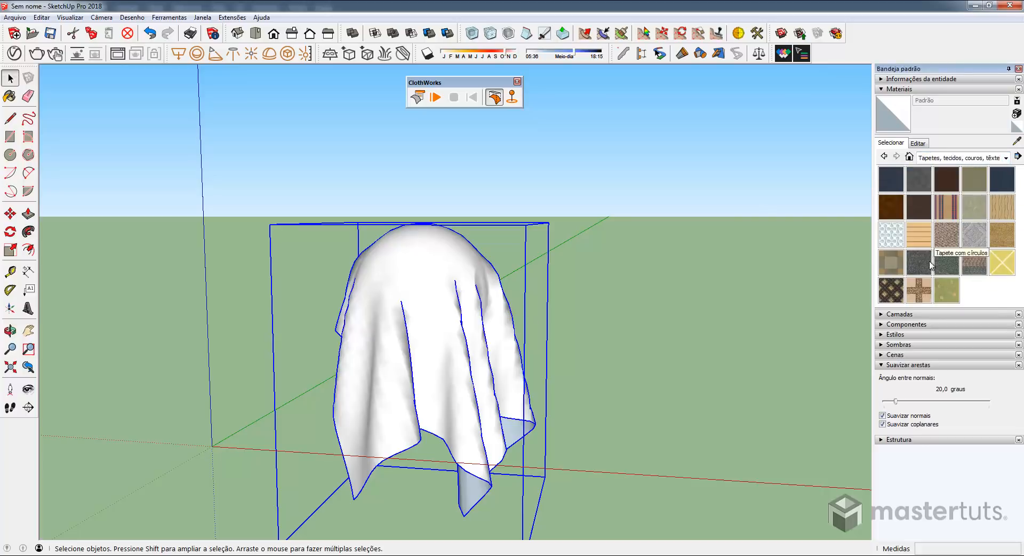
pyautogui.click(918, 288)
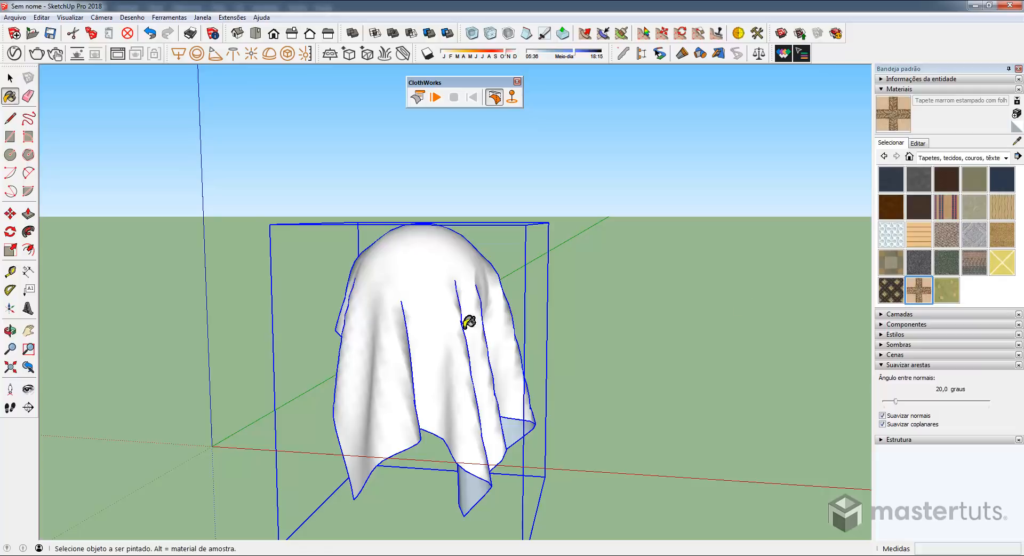
pyautogui.click(436, 327)
pyautogui.moveTo(470, 270); pyautogui.dragTo(800, 280, button='middle')
# Step: Repaint the draped cloth group with the default material to remove the carpet texture
pyautogui.click(1016, 126)
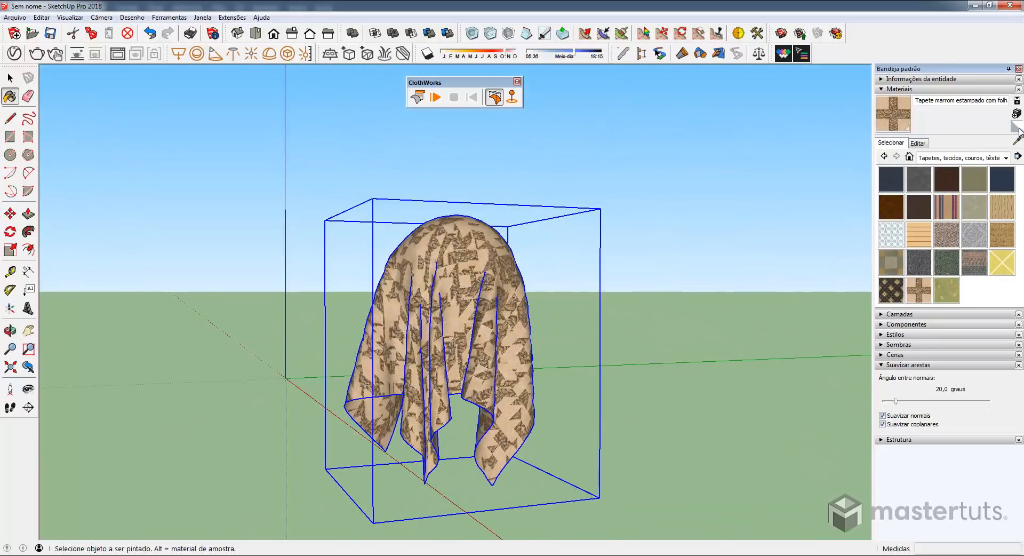
pyautogui.click(454, 326)
pyautogui.moveTo(454, 325); pyautogui.dragTo(533, 297, button='middle')
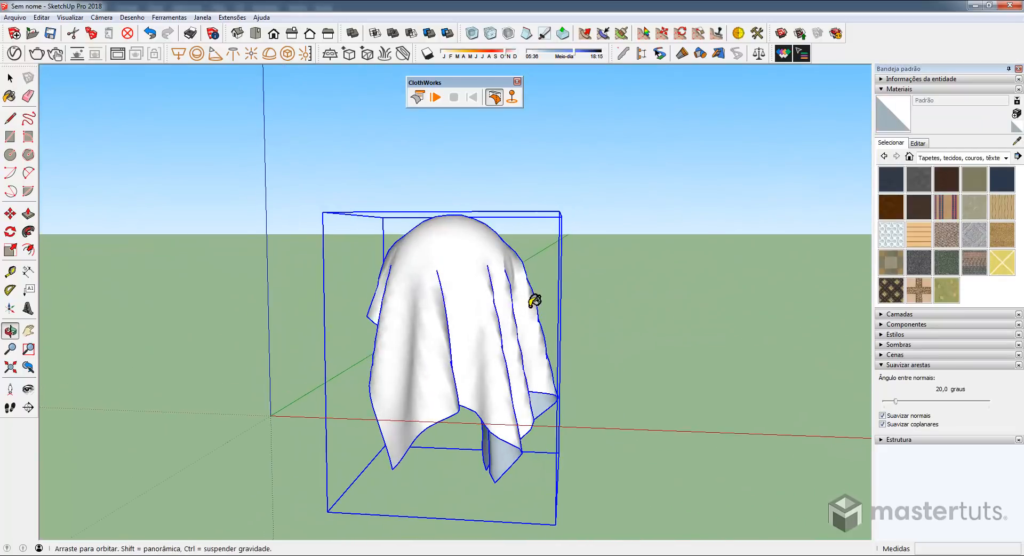
# Step: Compare the draped and undraped cloth states, leaving the cloth undraped as a flat rectangle above the sphere
pyautogui.click(496, 97)
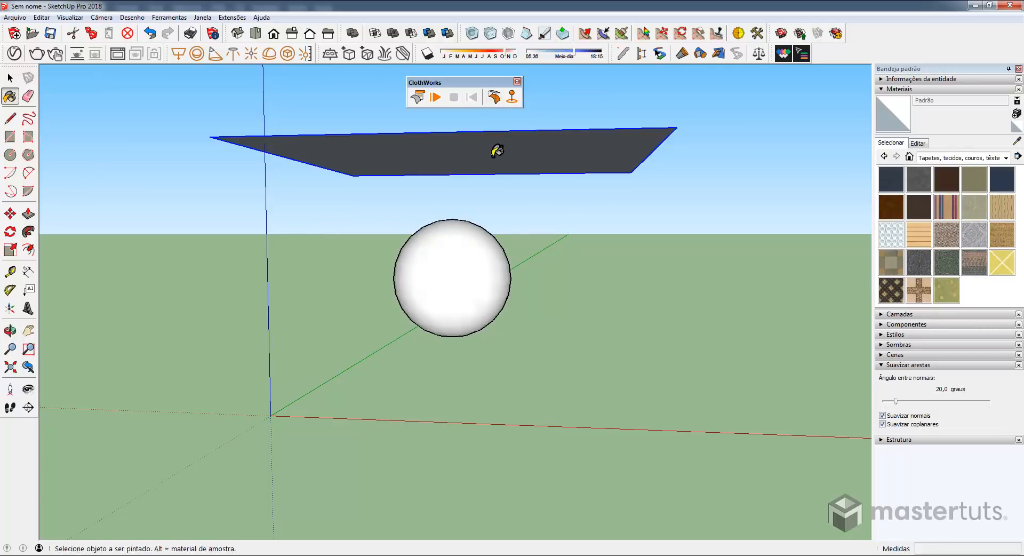
pyautogui.click(496, 98)
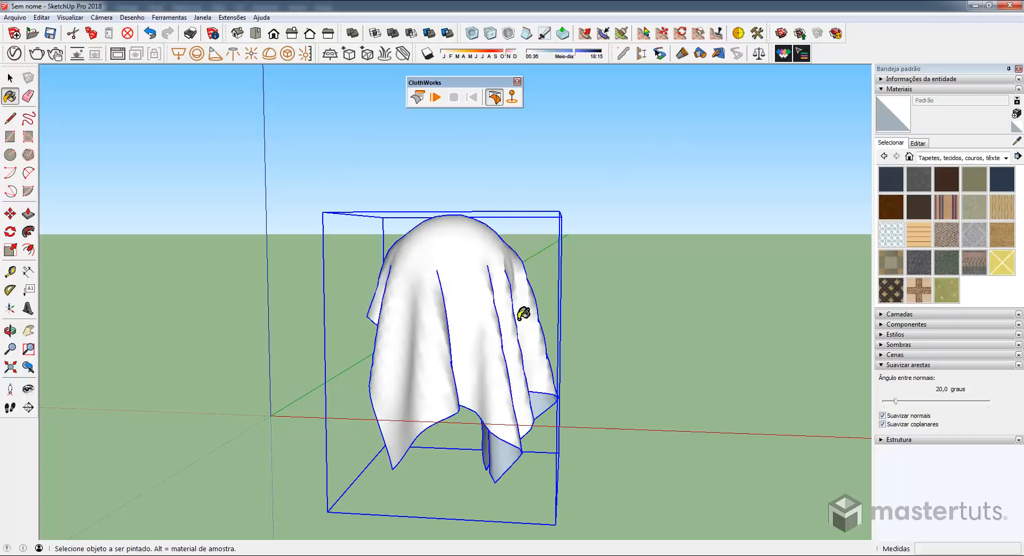
pyautogui.click(494, 98)
pyautogui.moveTo(442, 341); pyautogui.dragTo(441, 372, button='middle')
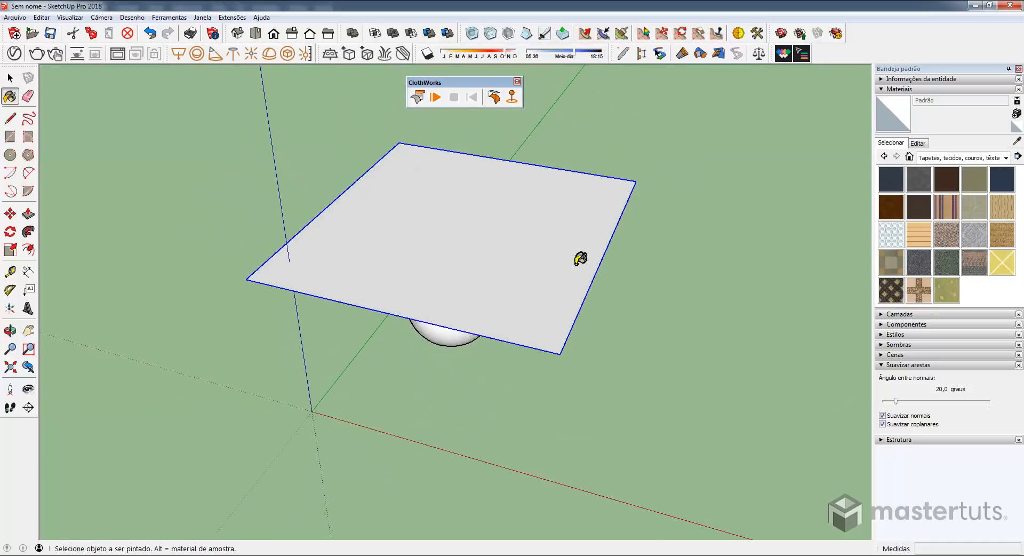
# Step: Paint the flat cloth's face inside its group with the brown leaf-patterned carpet material, and exit the group
pyautogui.press('space')
pyautogui.click(513, 306)
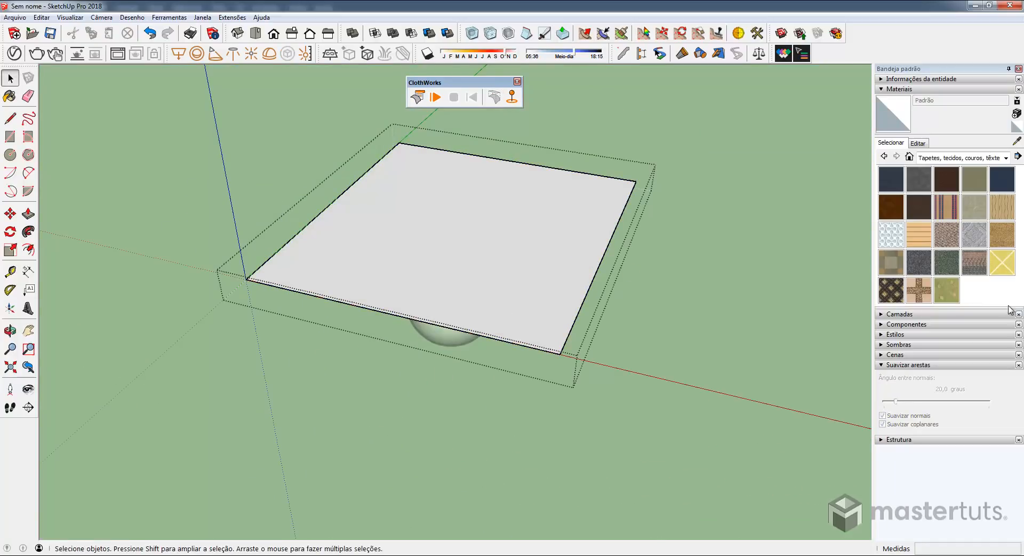
pyautogui.click(918, 289)
pyautogui.click(483, 286)
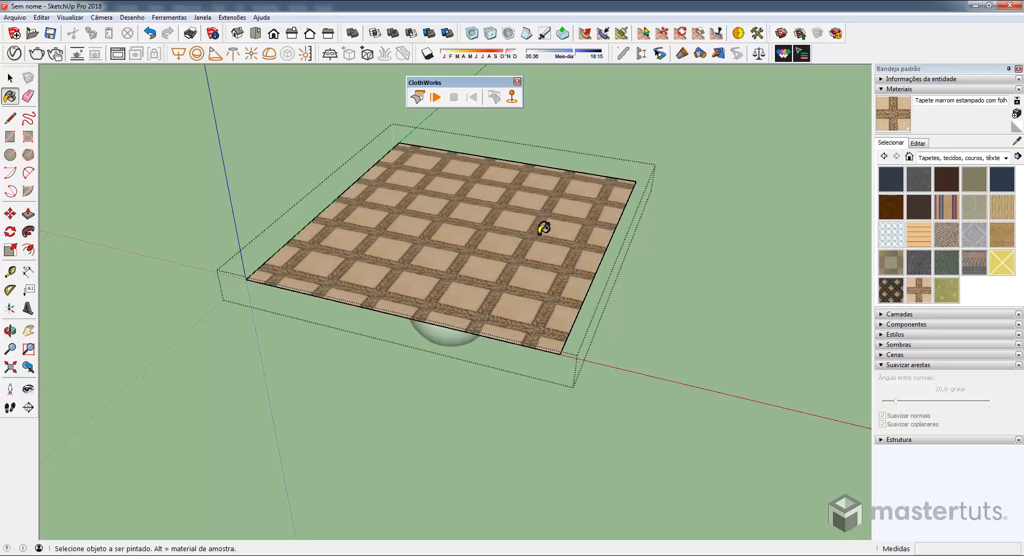
pyautogui.press('space')
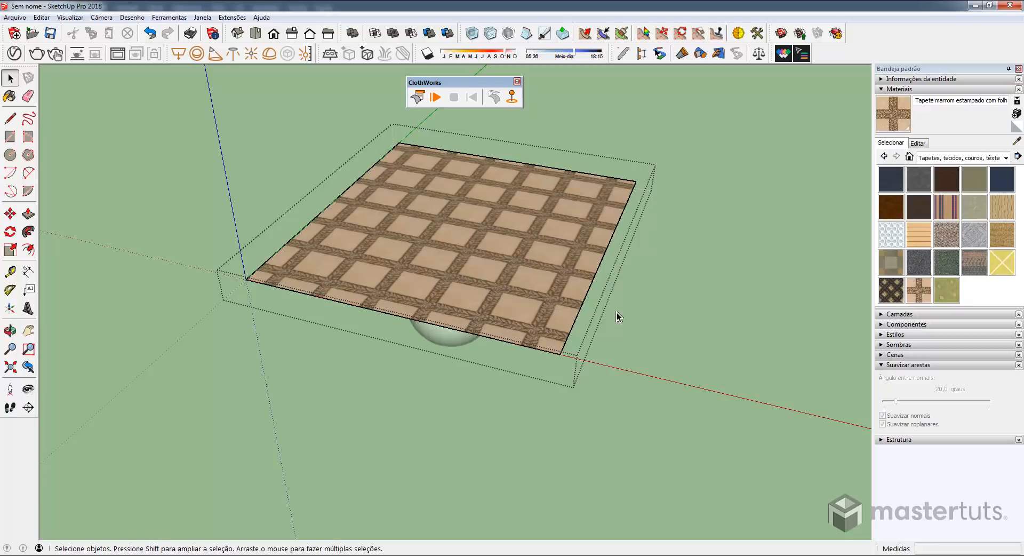
pyautogui.click(656, 270)
# Step: Redrape the textured cloth over the sphere and inspect how the pattern follows its folds from several sides
pyautogui.moveTo(564, 347); pyautogui.dragTo(664, 258, button='middle')
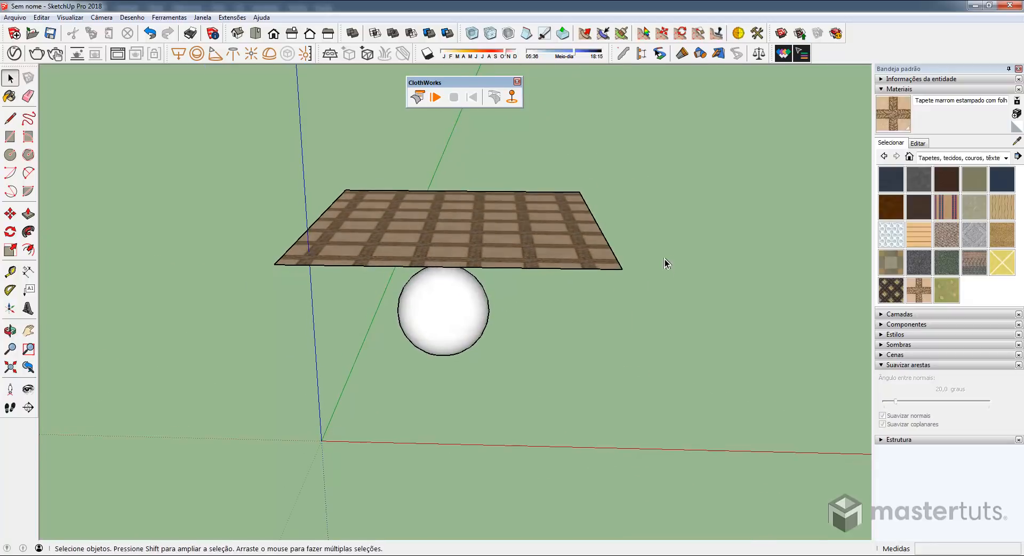
pyautogui.click(525, 261)
pyautogui.moveTo(507, 276); pyautogui.dragTo(502, 216, button='middle')
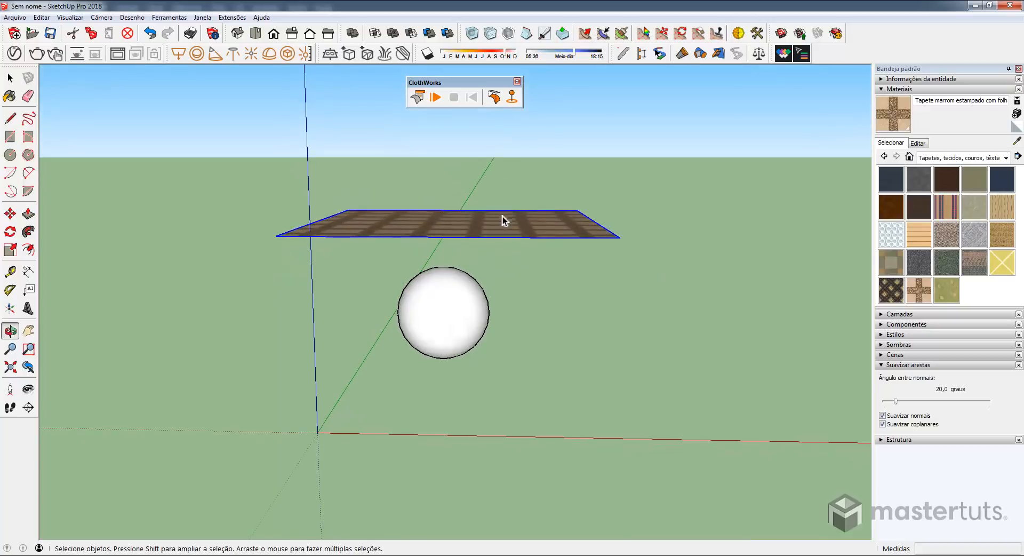
pyautogui.click(494, 97)
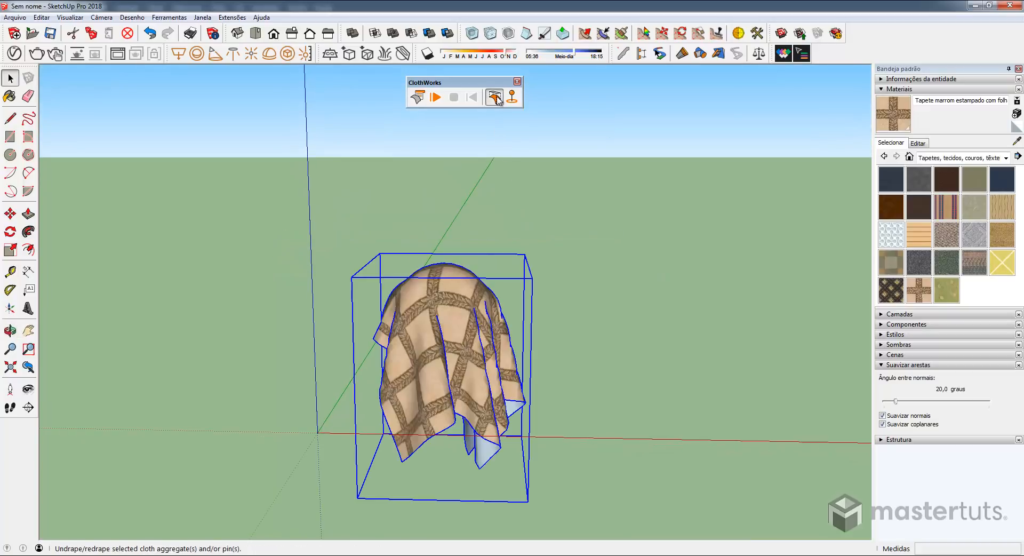
pyautogui.moveTo(405, 341); pyautogui.dragTo(446, 362, button='middle')
pyautogui.scroll(3, 451, 336)
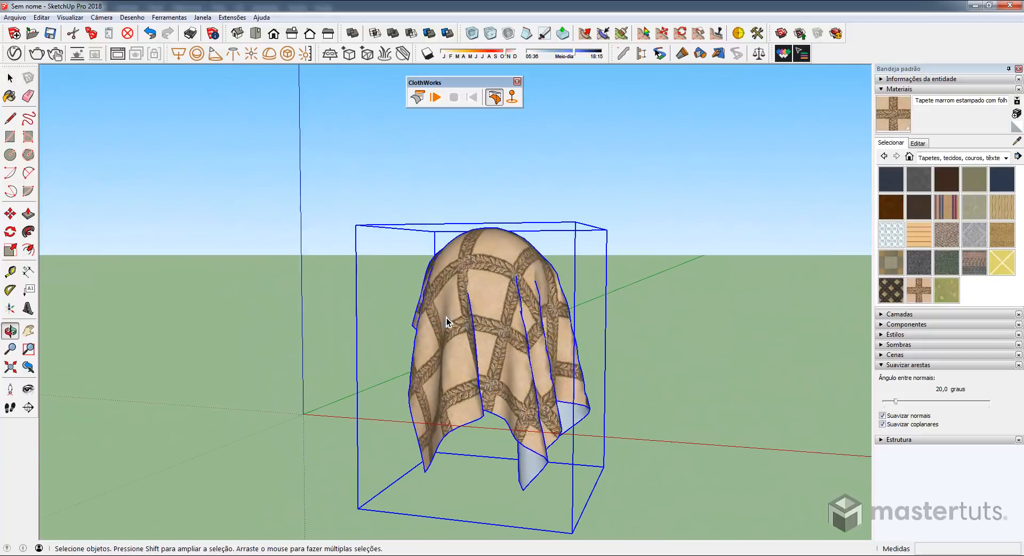
pyautogui.scroll(2, 478, 329)
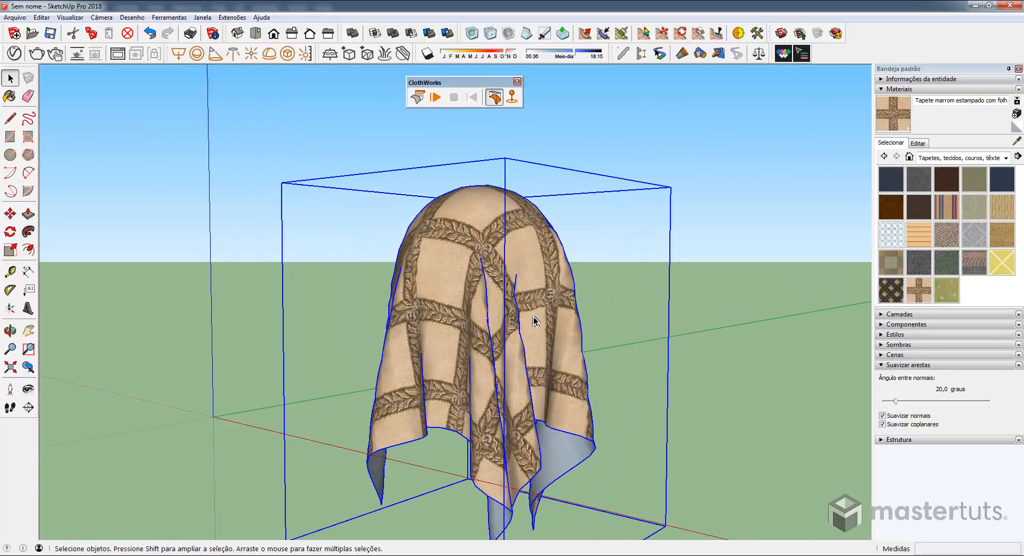
pyautogui.scroll(-2, 512, 315)
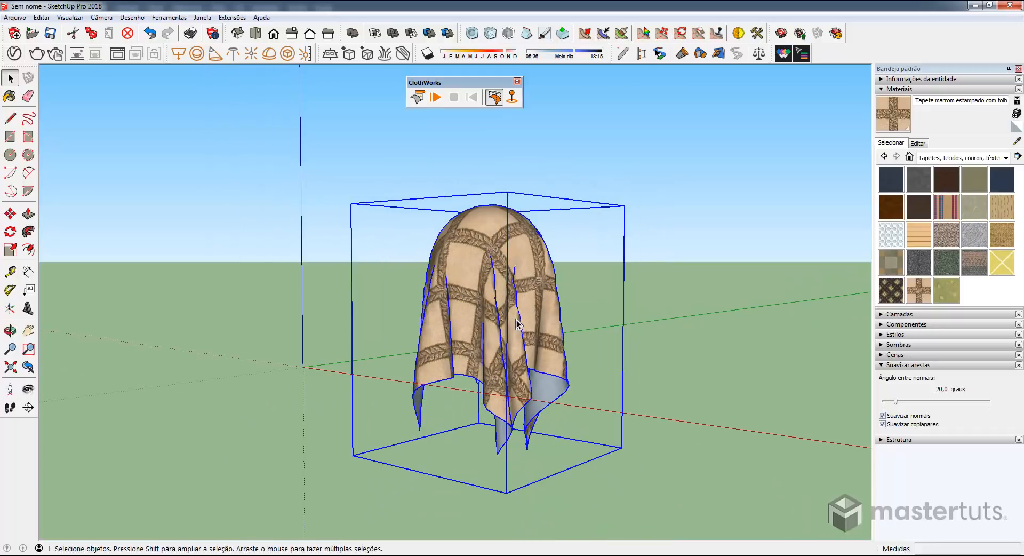
pyautogui.scroll(2, 520, 317)
pyautogui.moveTo(520, 316); pyautogui.dragTo(252, 315, button='middle')
pyautogui.moveTo(363, 324); pyautogui.dragTo(499, 289, button='middle')
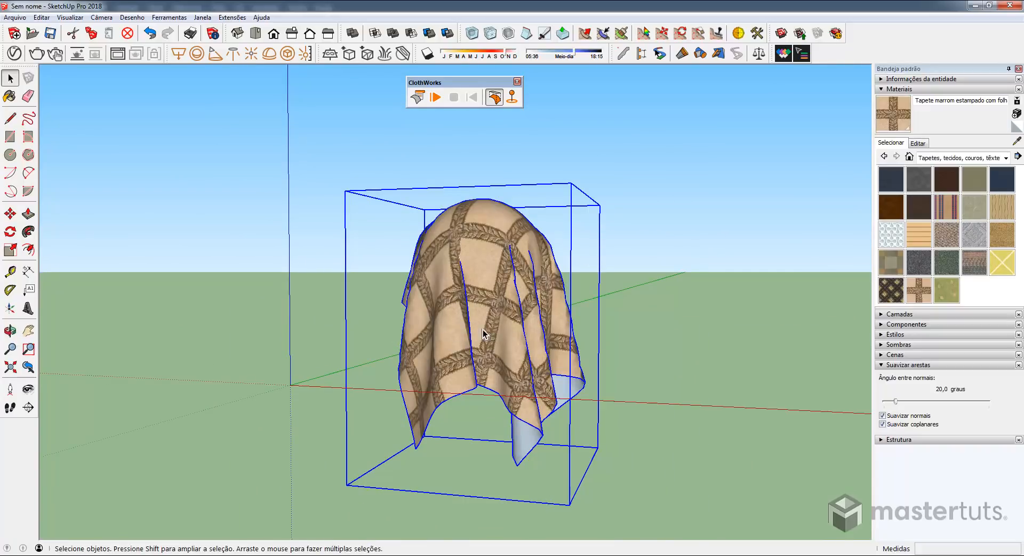
# Step: Apply ClothWorks Loop Subdivision to the draped cloth, and check its corners and hem up close
pyautogui.rightClick(520, 315)
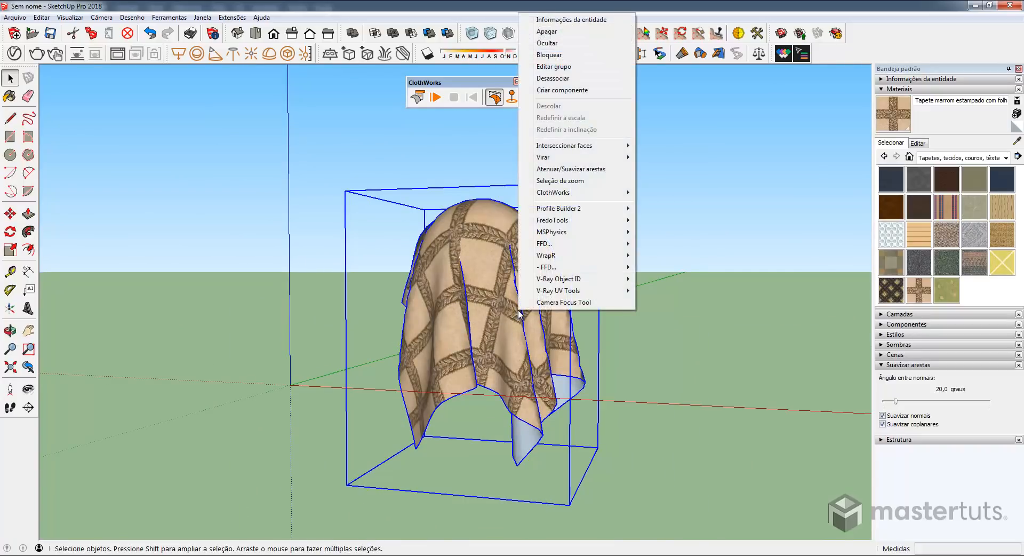
pyautogui.moveTo(608, 192)
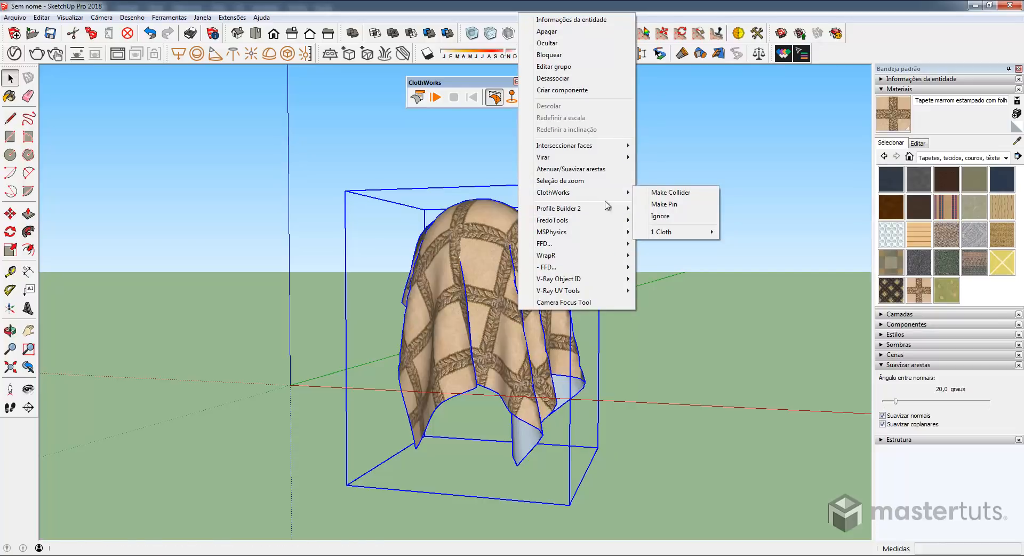
pyautogui.moveTo(691, 240)
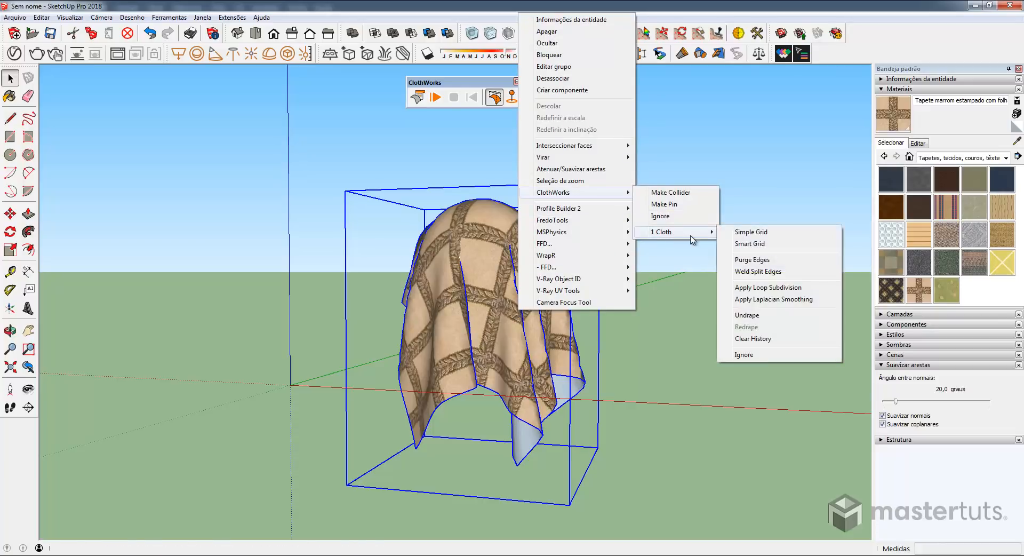
pyautogui.click(771, 289)
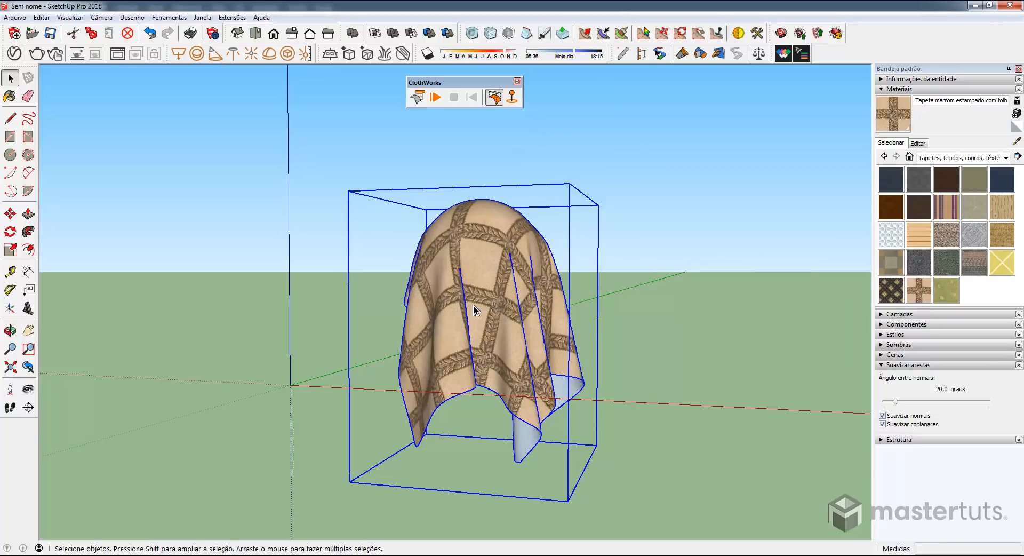
pyautogui.scroll(3, 474, 320)
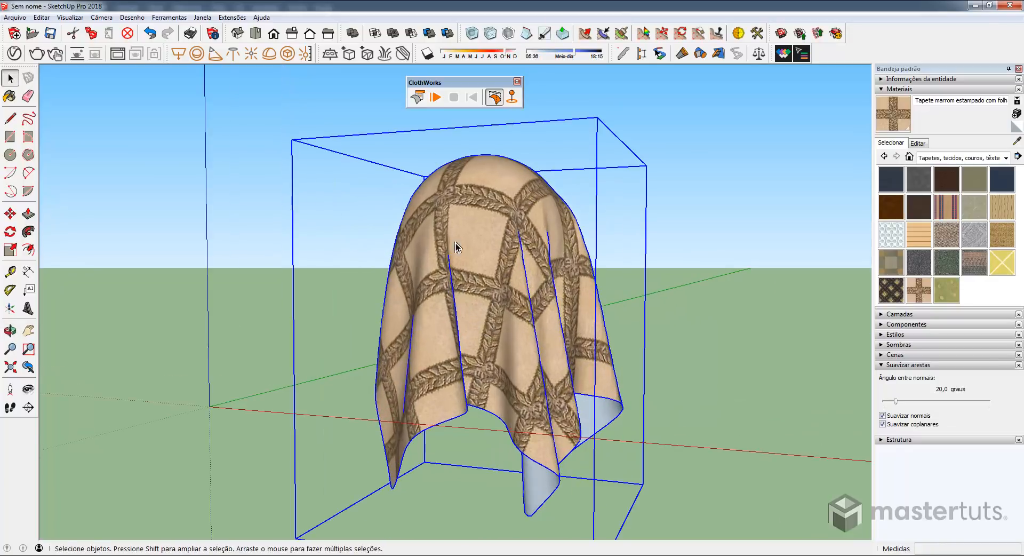
pyautogui.scroll(5, 405, 493)
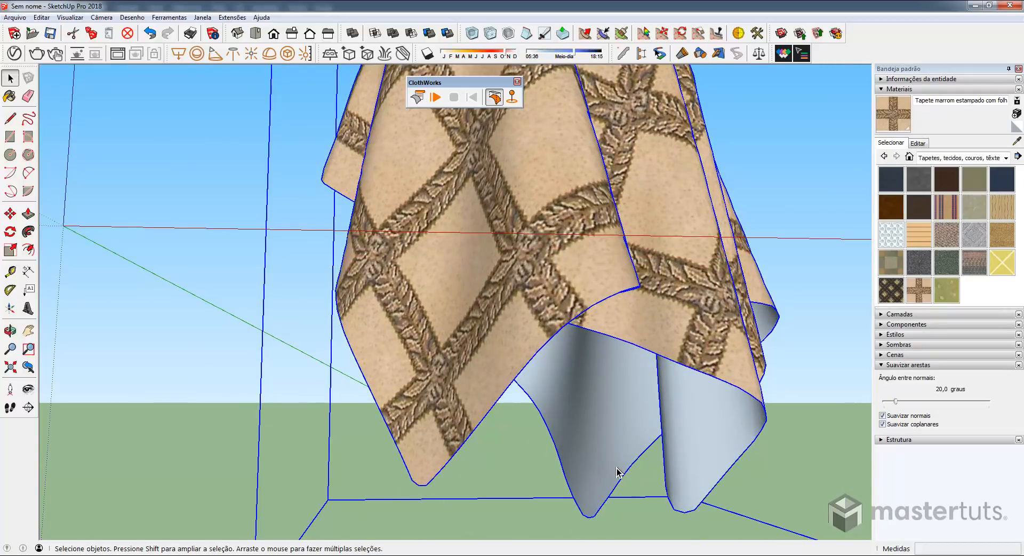
pyautogui.scroll(-5, 577, 461)
pyautogui.moveTo(578, 461); pyautogui.dragTo(574, 297, button='middle')
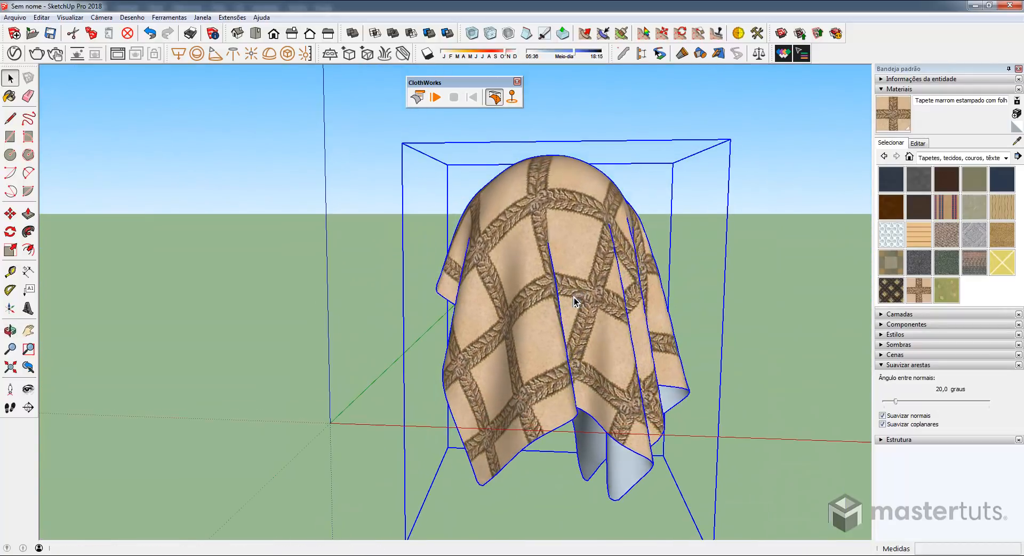
# Step: Apply ClothWorks Laplacian Smoothing with 1 iteration to the draped cloth, and inspect the smoothed folds and edges
pyautogui.rightClick(582, 273)
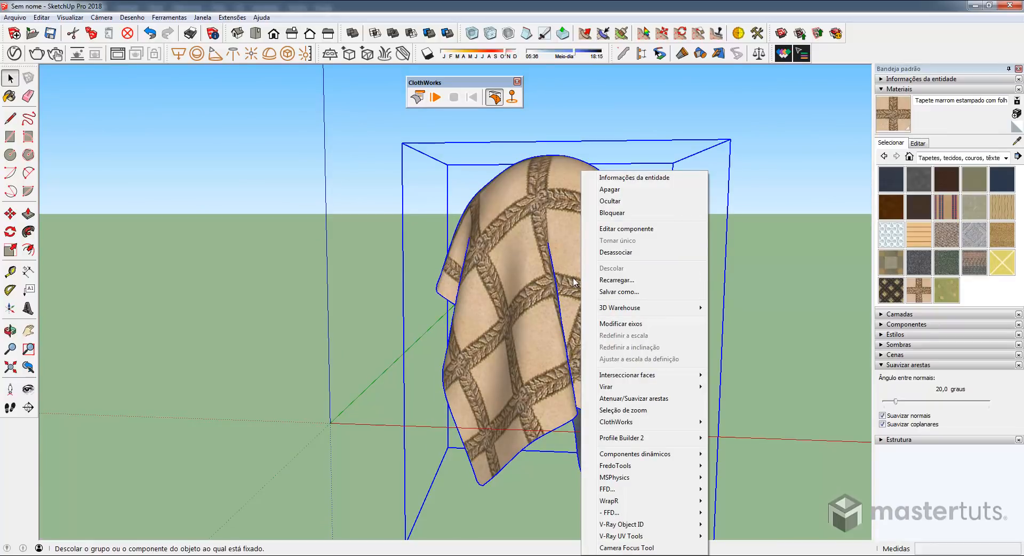
pyautogui.moveTo(635, 422)
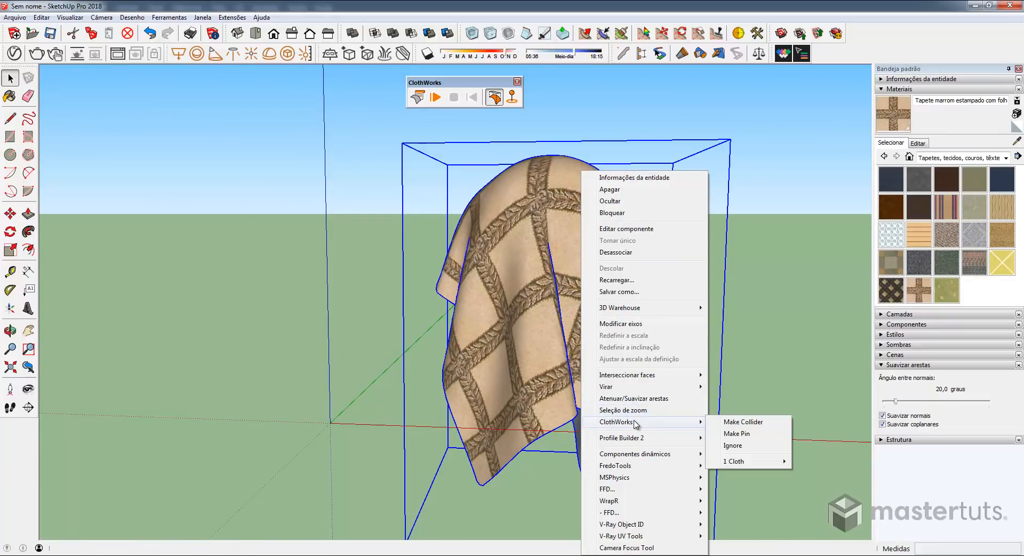
pyautogui.moveTo(754, 467)
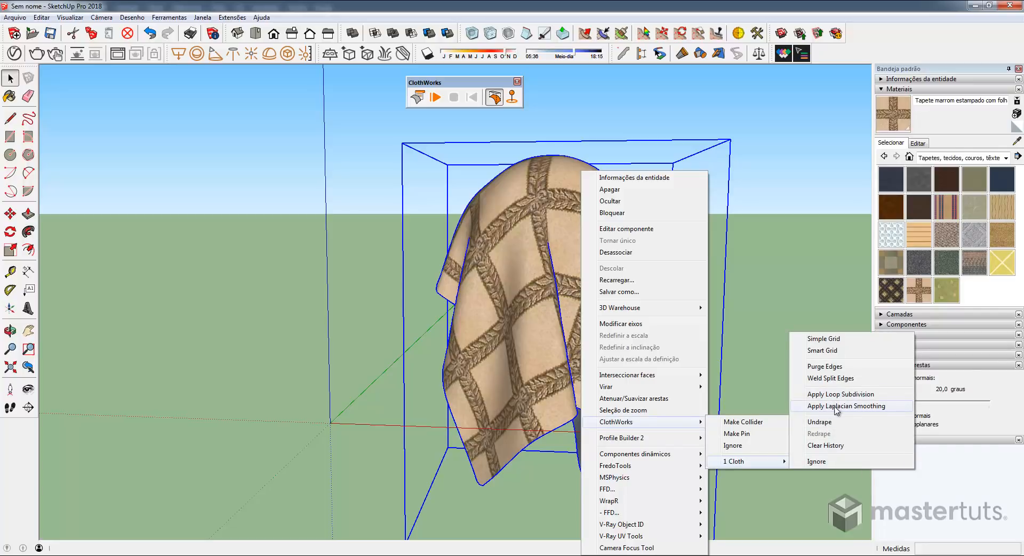
pyautogui.click(856, 408)
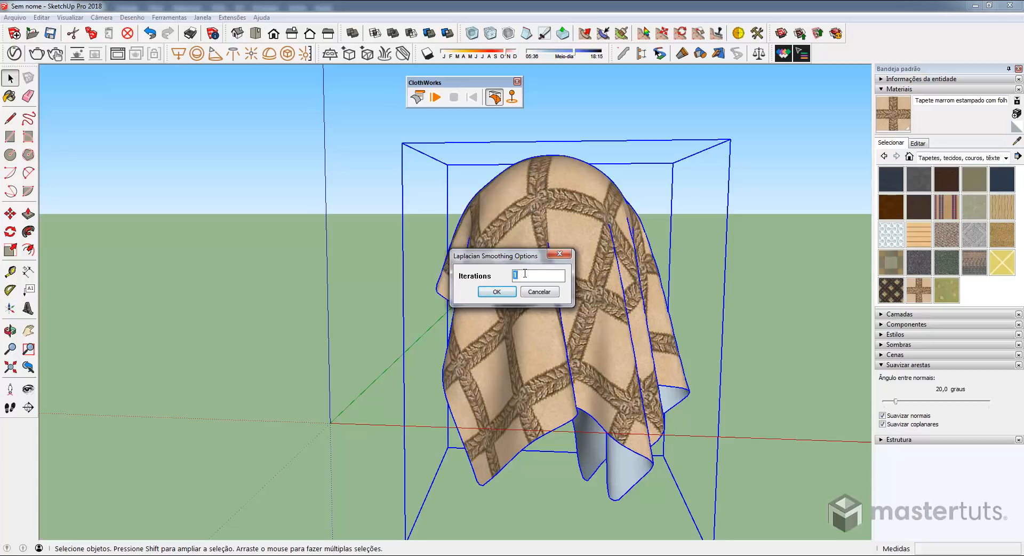
pyautogui.click(491, 296)
pyautogui.scroll(5, 464, 490)
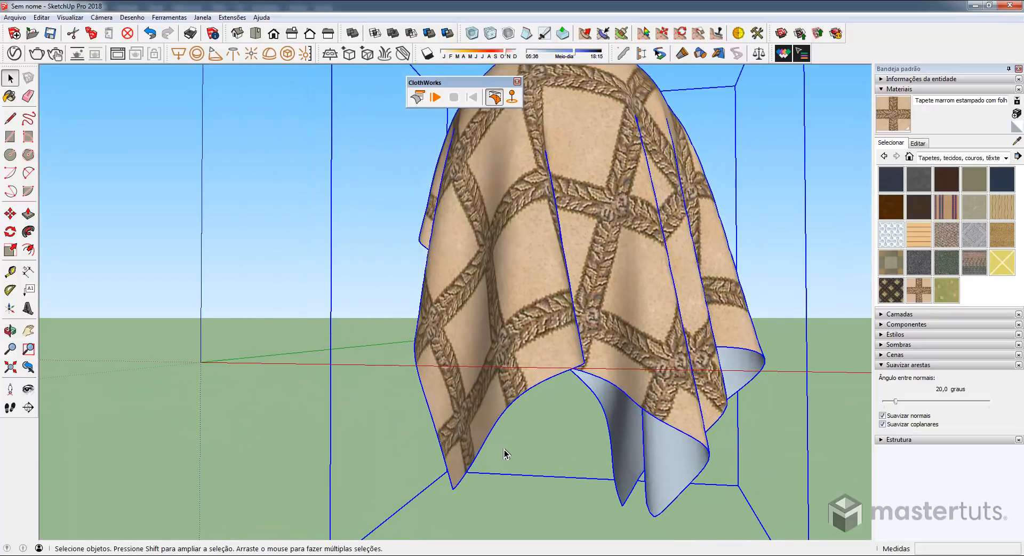
pyautogui.moveTo(506, 453); pyautogui.dragTo(297, 315, button='middle')
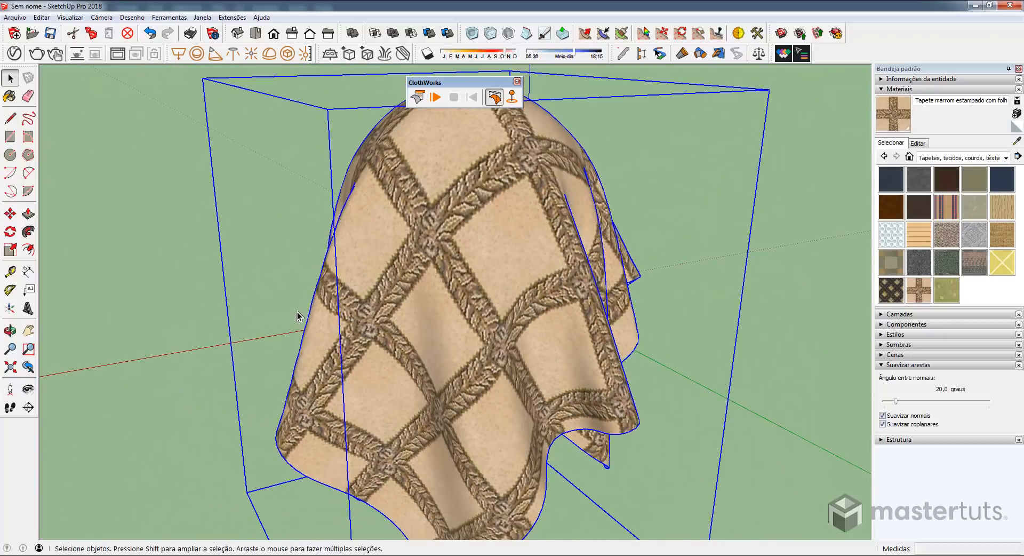
pyautogui.scroll(-2, 522, 268)
pyautogui.moveTo(438, 291); pyautogui.dragTo(436, 322, button='middle')
# Step: Draw a tall upright rectangle standing on the front vertical plane, beside the draped cloth
pyautogui.press('o')
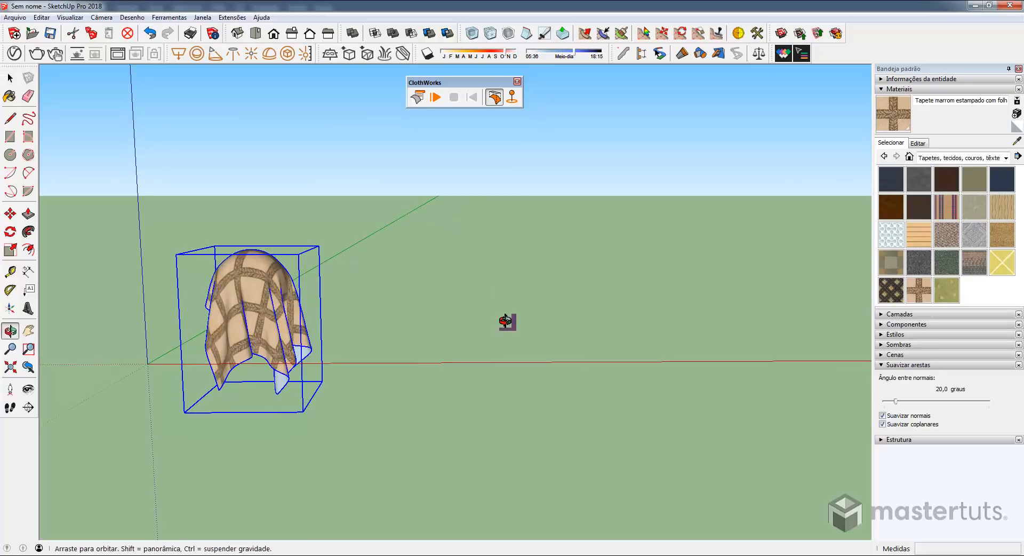
pyautogui.moveTo(503, 322); pyautogui.dragTo(507, 361)
pyautogui.press('space')
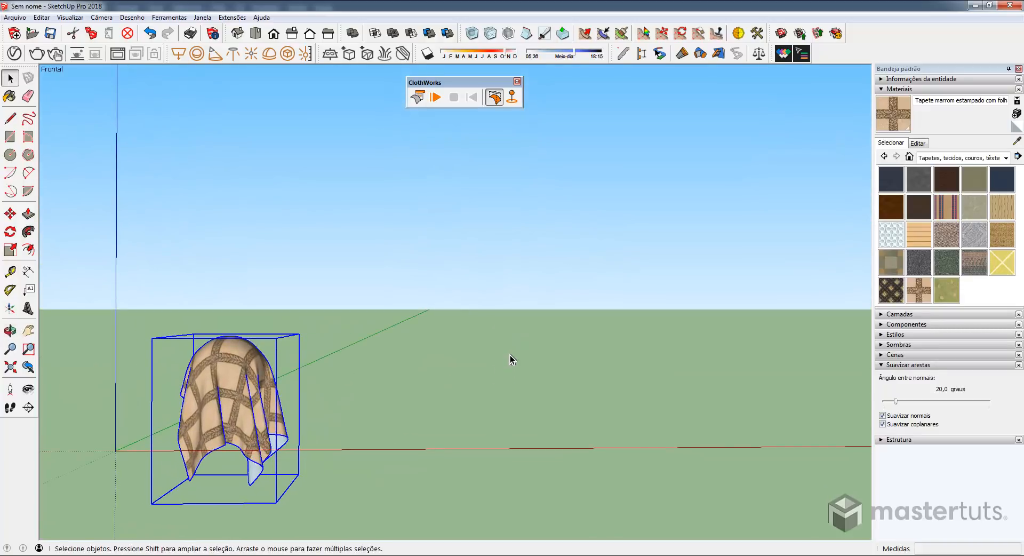
pyautogui.press('r')
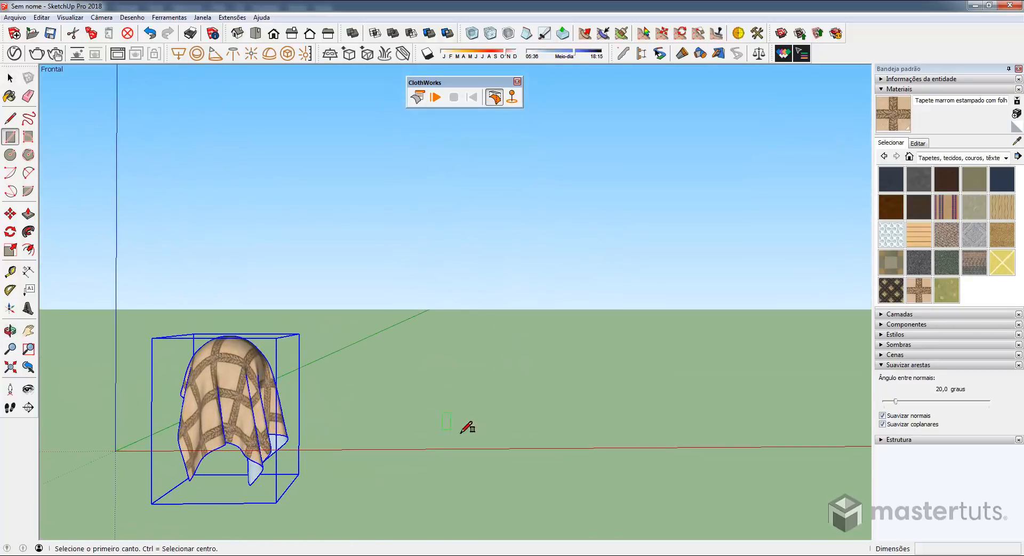
pyautogui.click(459, 434)
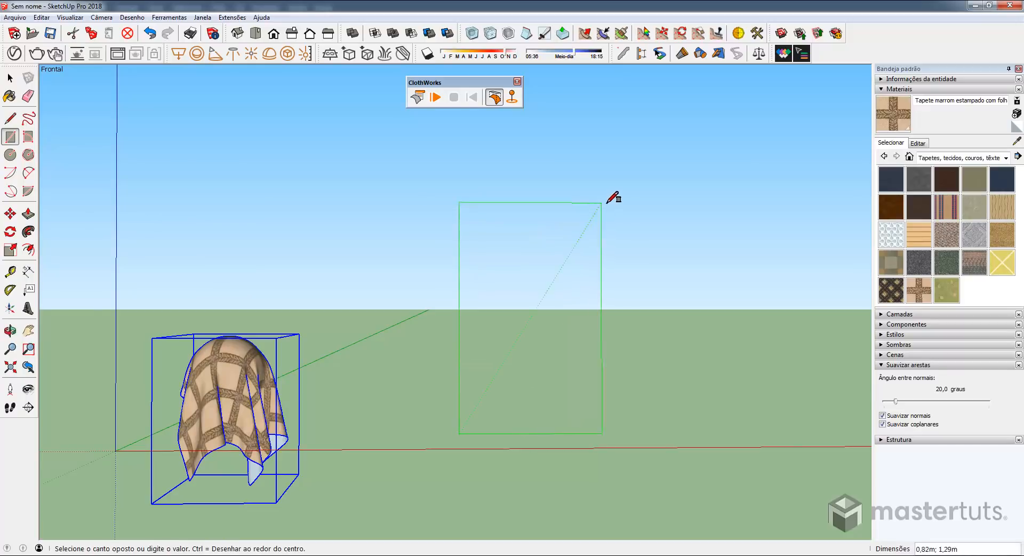
pyautogui.click(628, 171)
# Step: Group the upright rectangle's face with its edges, and make the group a ClothWorks cloth
pyautogui.moveTo(642, 161); pyautogui.dragTo(515, 142, button='middle')
pyautogui.press('space')
pyautogui.click(511, 226)
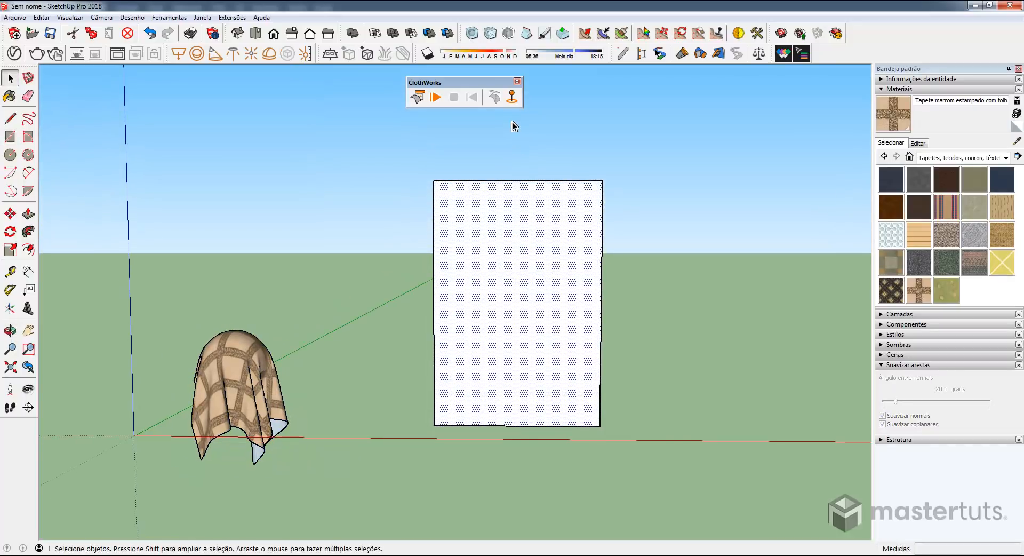
pyautogui.rightClick(486, 254)
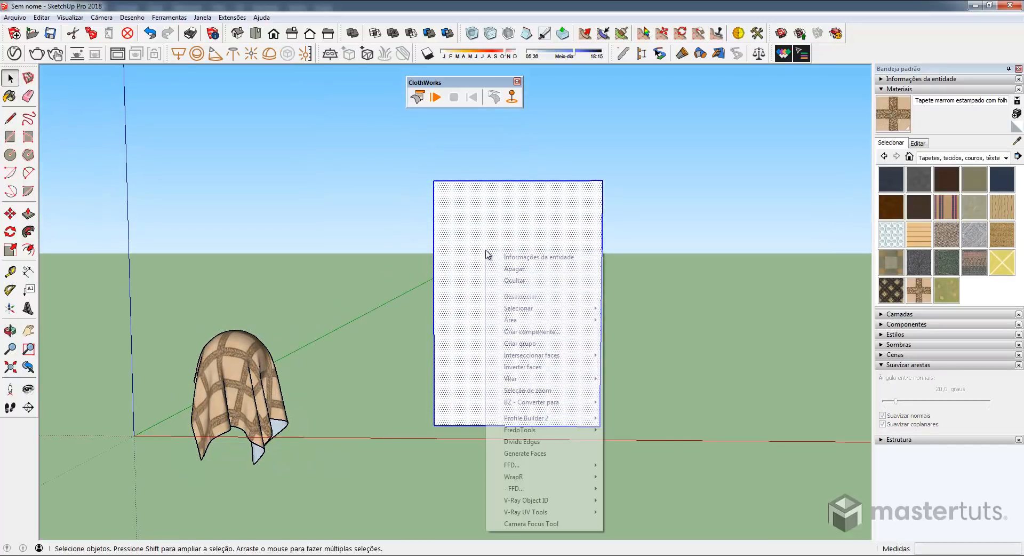
pyautogui.click(530, 343)
pyautogui.rightClick(552, 263)
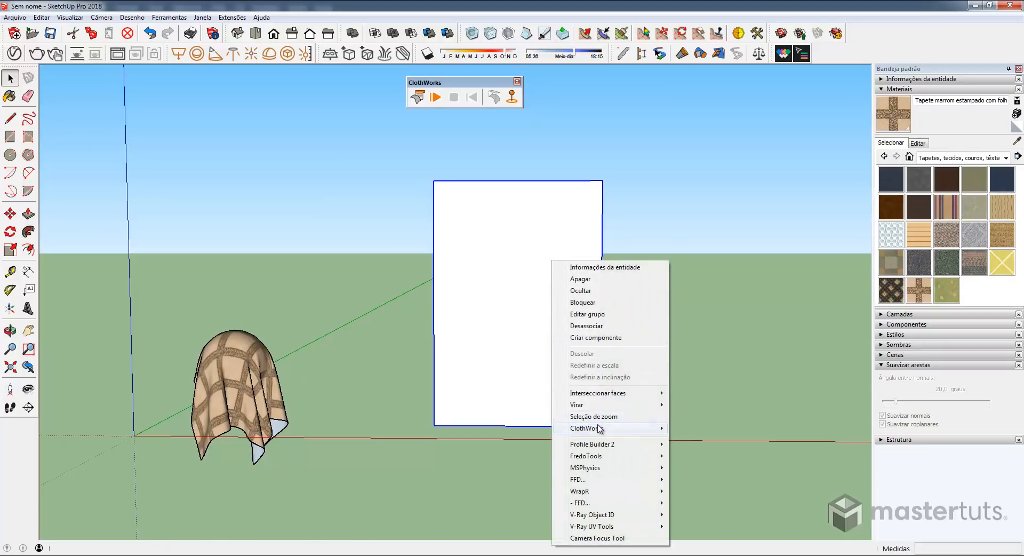
pyautogui.moveTo(603, 428)
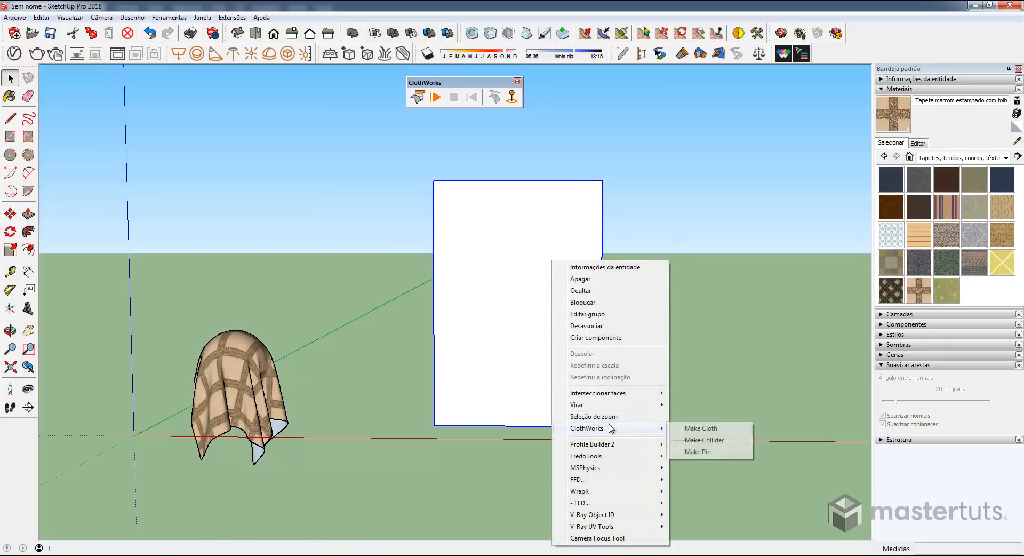
pyautogui.click(718, 430)
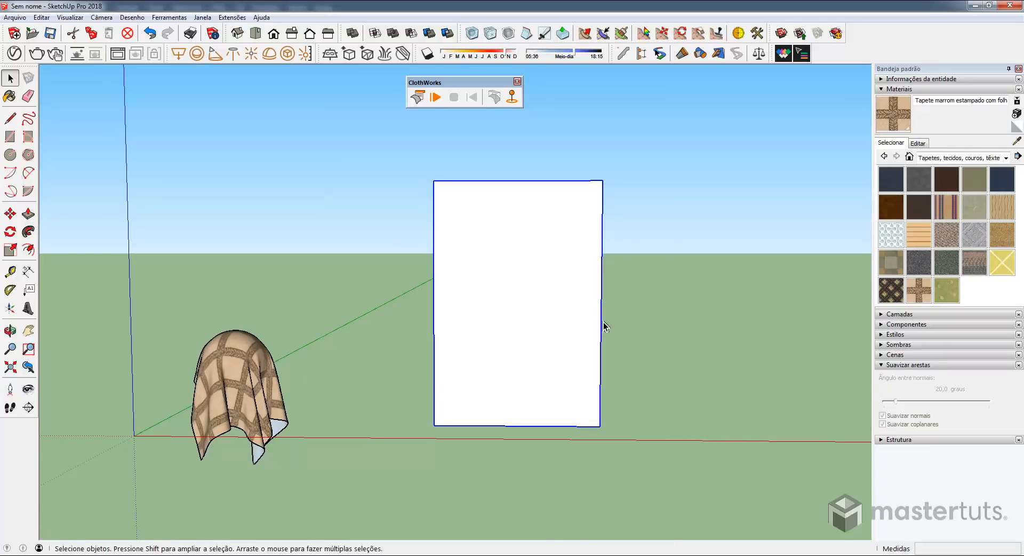
# Step: Generate a ClothWorks Simple Grid on the rectangular cloth, accepting the default padding
pyautogui.rightClick(550, 262)
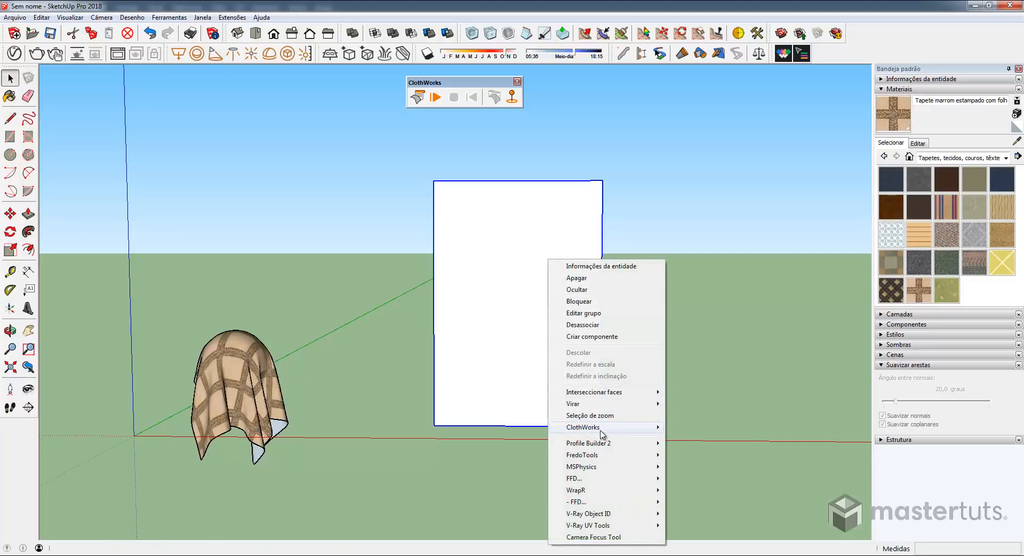
pyautogui.moveTo(600, 430)
pyautogui.moveTo(713, 470)
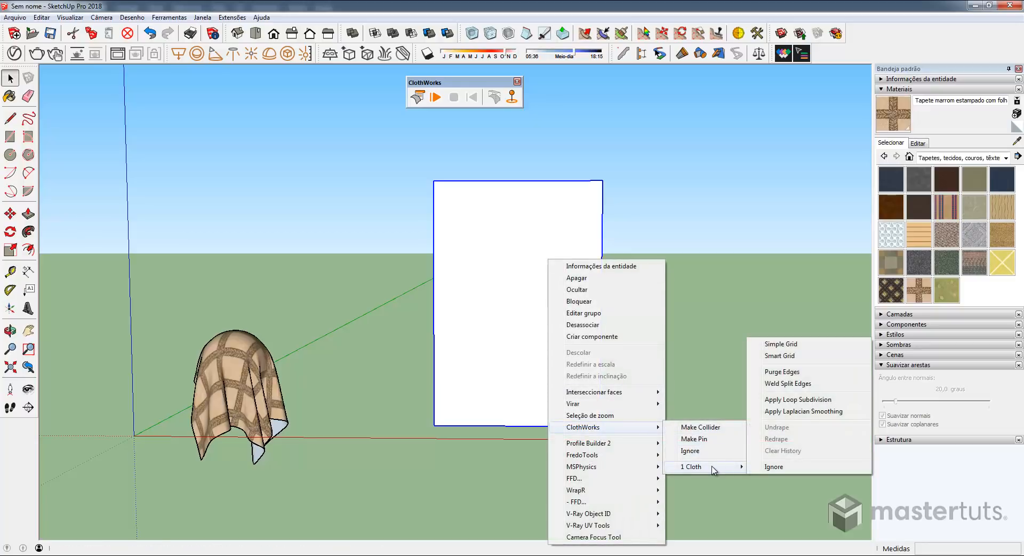
pyautogui.click(791, 346)
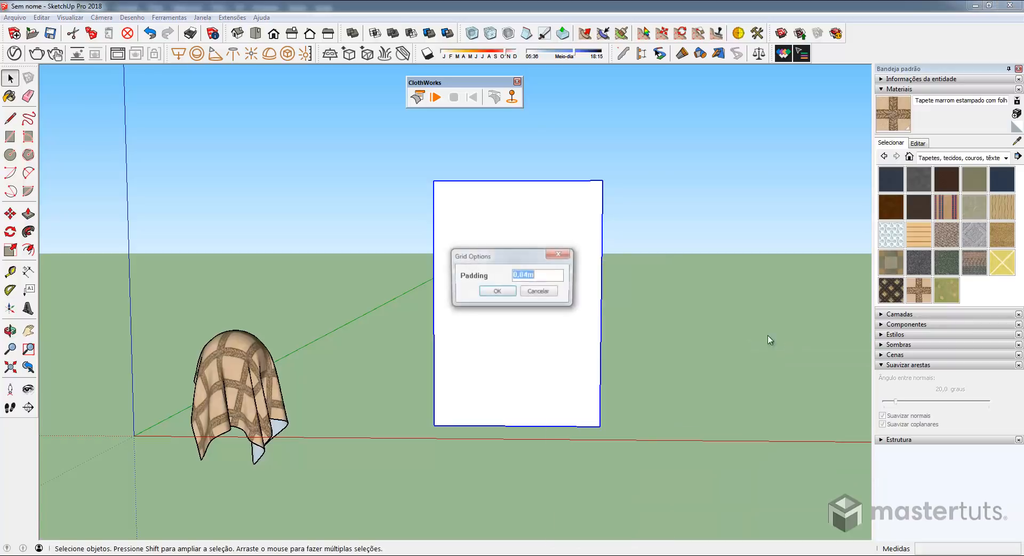
pyautogui.click(496, 292)
# Step: Set the draped, patterned cloth to Ignore so ClothWorks leaves it out of the simulation
pyautogui.moveTo(516, 345); pyautogui.dragTo(564, 323, button='middle')
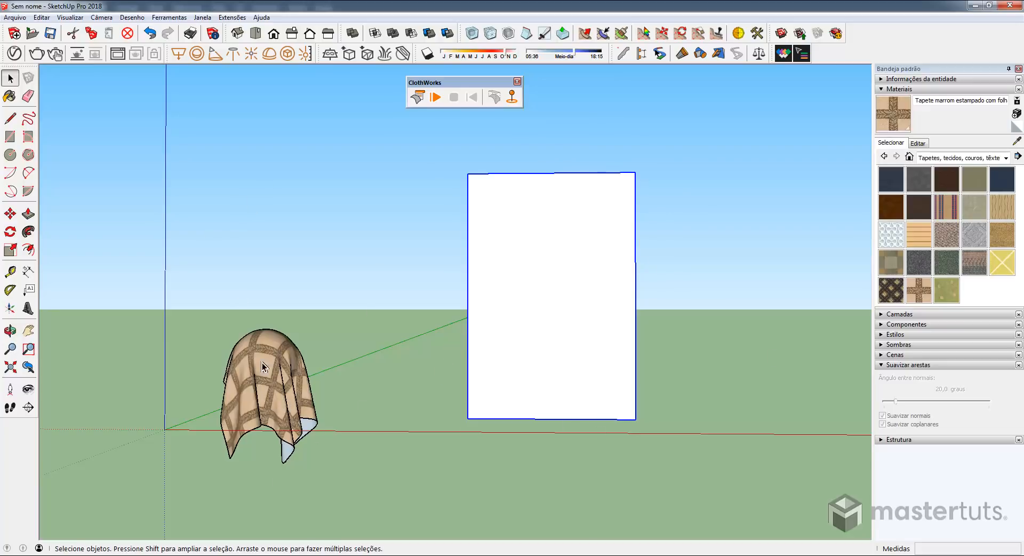
pyautogui.click(256, 415)
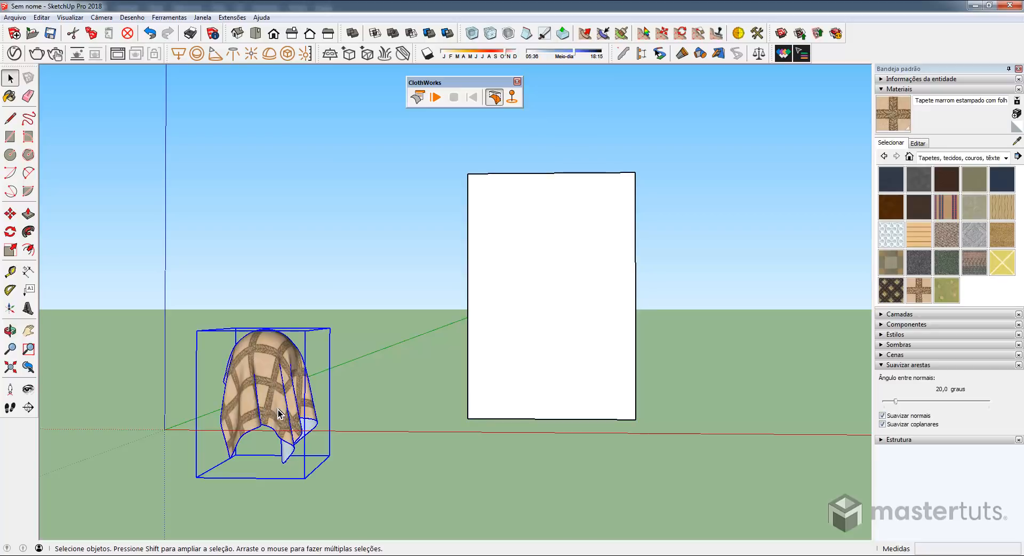
pyautogui.rightClick(278, 412)
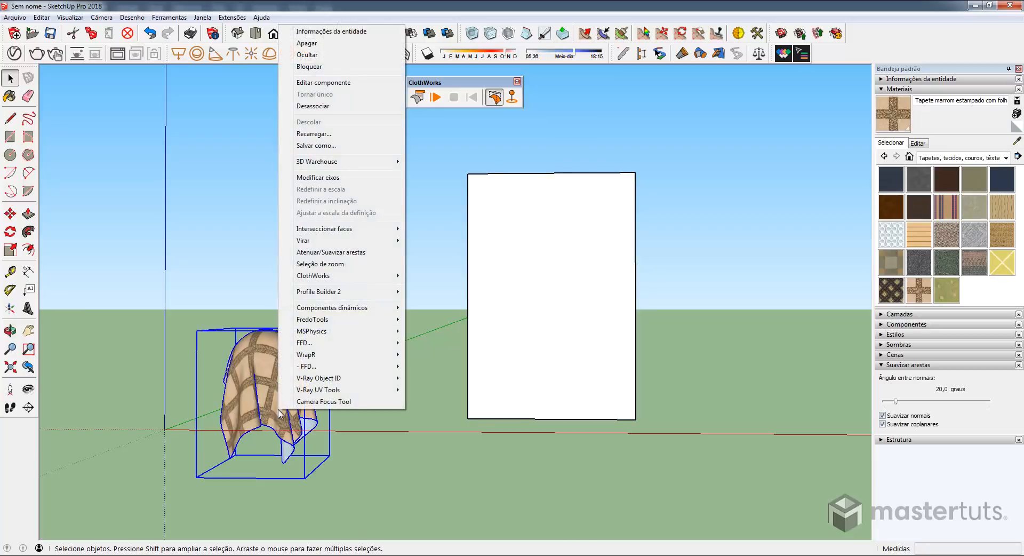
pyautogui.moveTo(330, 278)
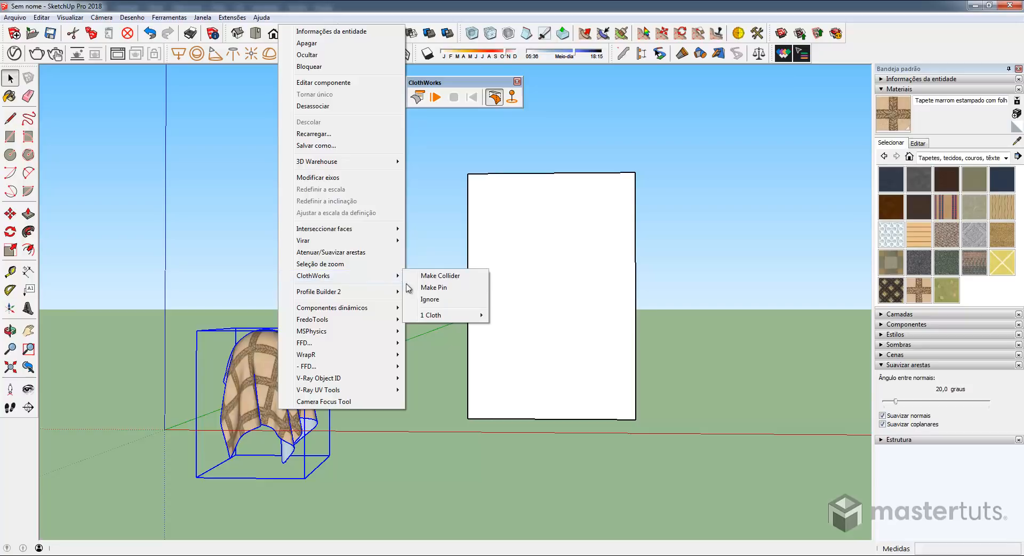
pyautogui.moveTo(448, 316)
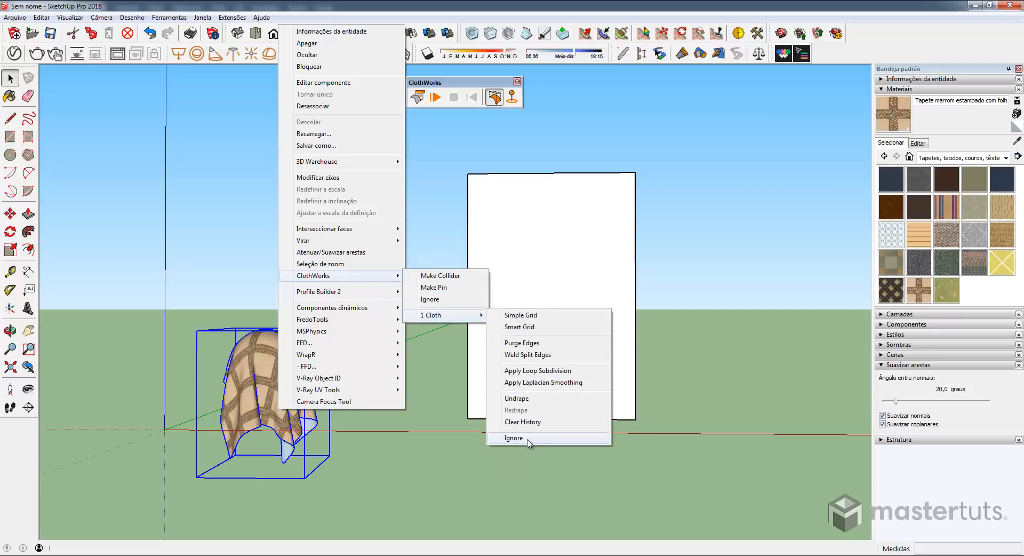
pyautogui.click(513, 438)
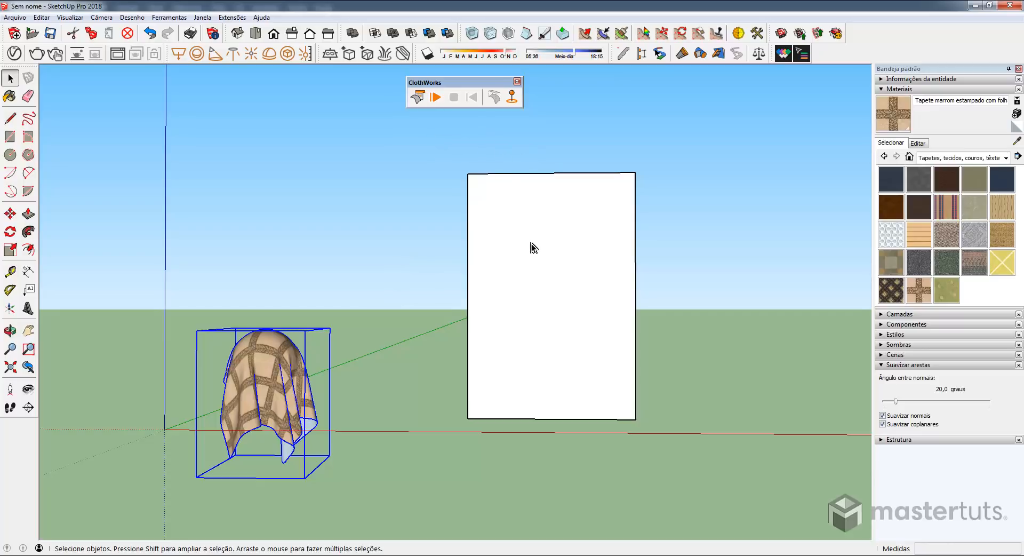
# Step: Place a ClothWorks pin at the upper-left corner of the rectangular cloth
pyautogui.click(513, 98)
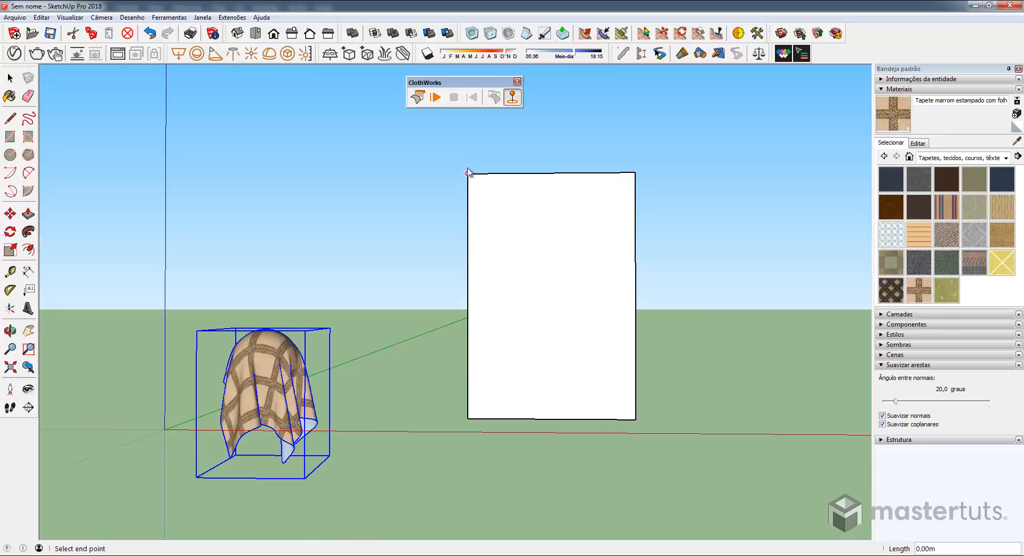
pyautogui.click(468, 166)
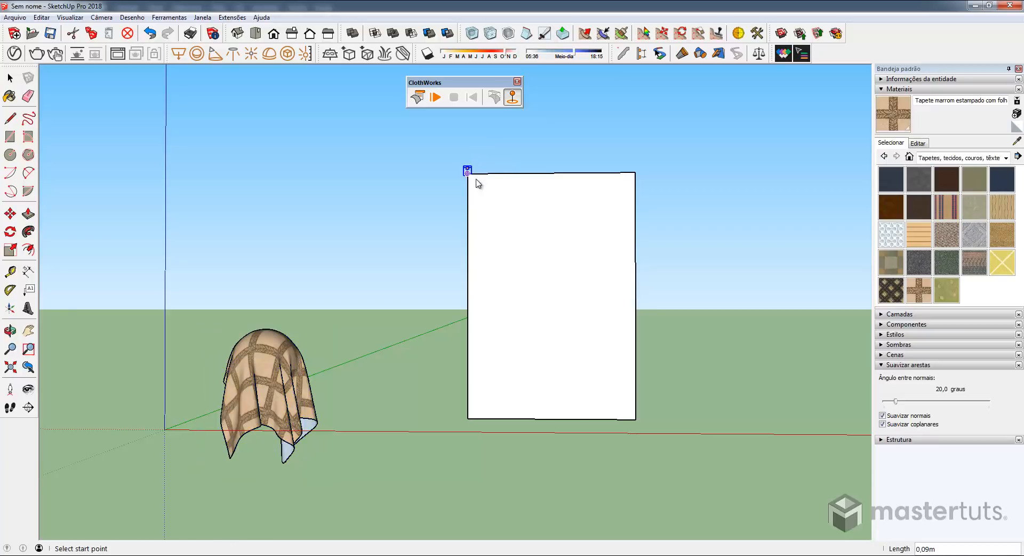
pyautogui.scroll(5, 477, 178)
pyautogui.scroll(3, 486, 175)
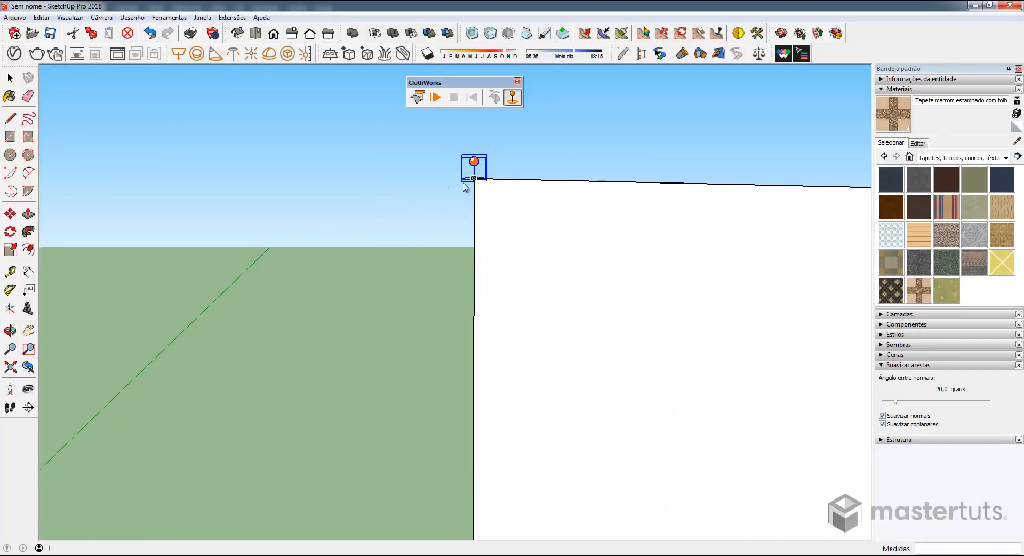
# Step: Copy the pin to the cloth's upper-right corner and divide the distance into 4 equal intervals, giving five pins along the top edge
pyautogui.scroll(-3, 509, 189)
pyautogui.moveTo(530, 181); pyautogui.dragTo(358, 257, button='middle')
pyautogui.press('m')
pyautogui.scroll(2, 308, 193)
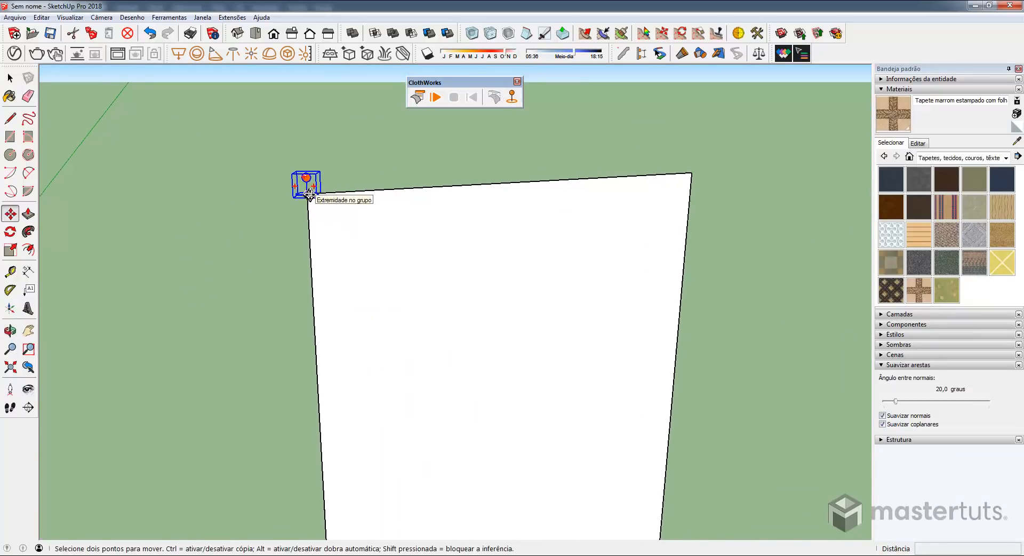
pyautogui.click(309, 193)
pyautogui.press('ctrl')
pyautogui.moveTo(402, 192)
pyautogui.mouseDown(button='middle')
pyautogui.moveTo(631, 174)
pyautogui.moveTo(398, 187)
pyautogui.mouseUp(button='middle')
pyautogui.scroll(-2, 509, 189)
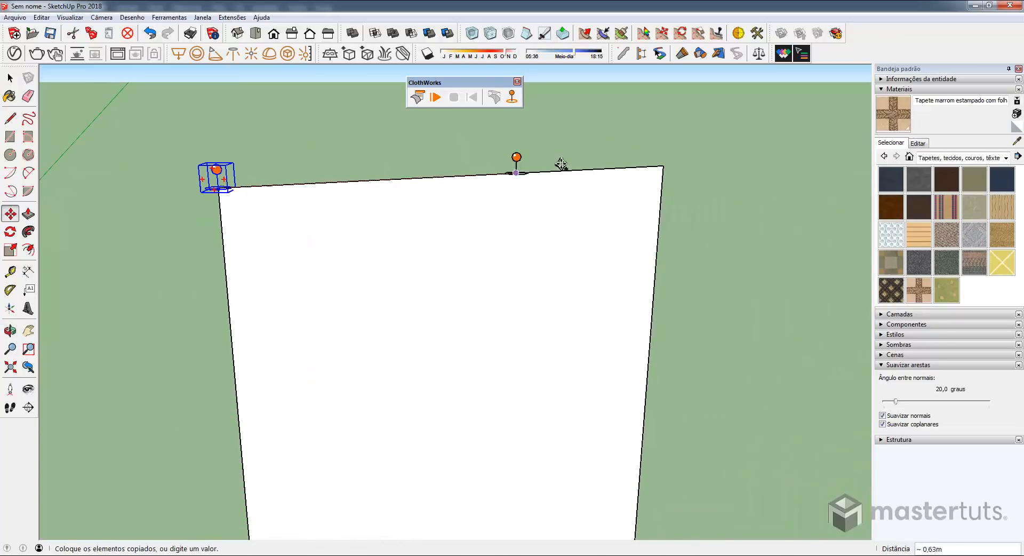
pyautogui.click(660, 161)
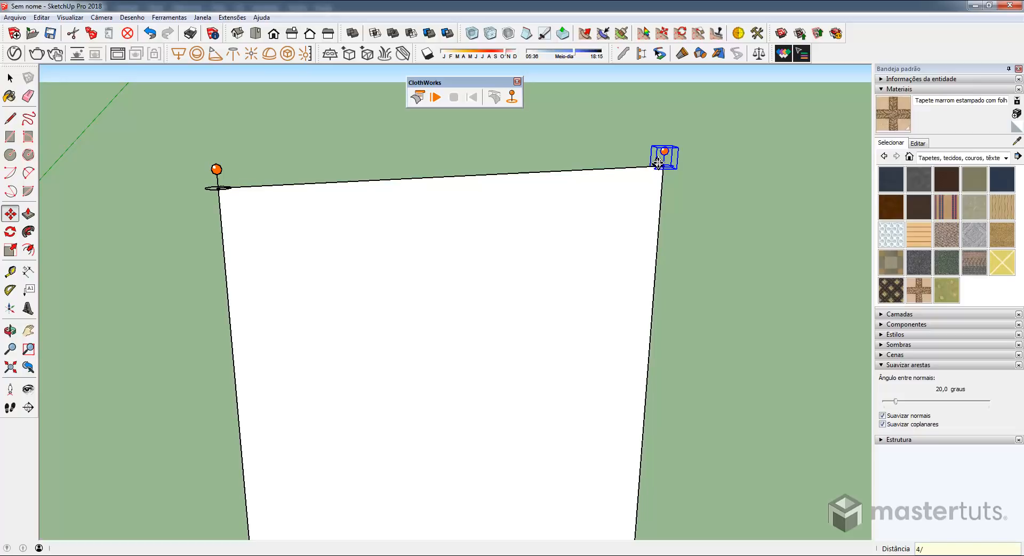
pyautogui.write('4/')
pyautogui.press('Return')
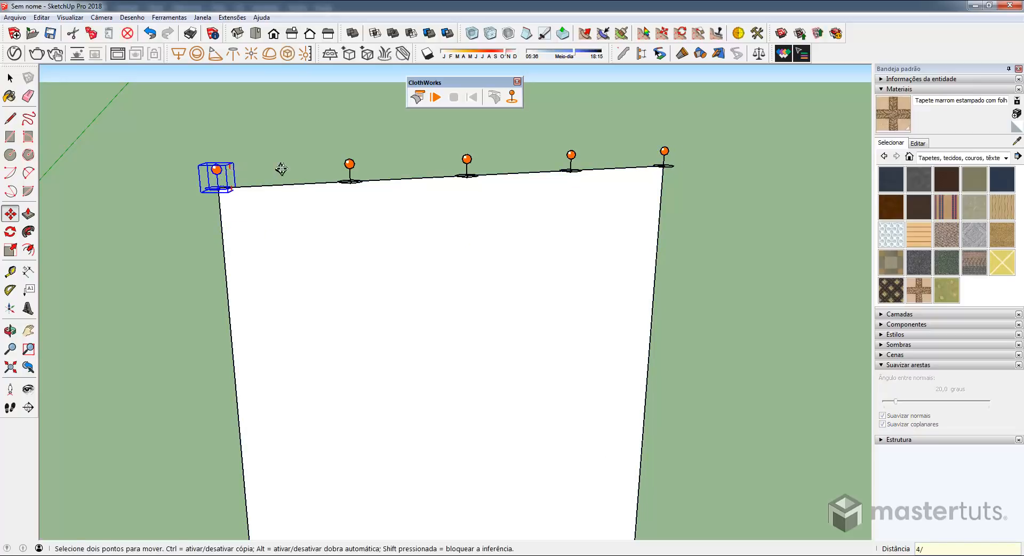
# Step: Start the ClothWorks simulation so the rectangular cloth hangs from its five pins
pyautogui.scroll(-1, 396, 225)
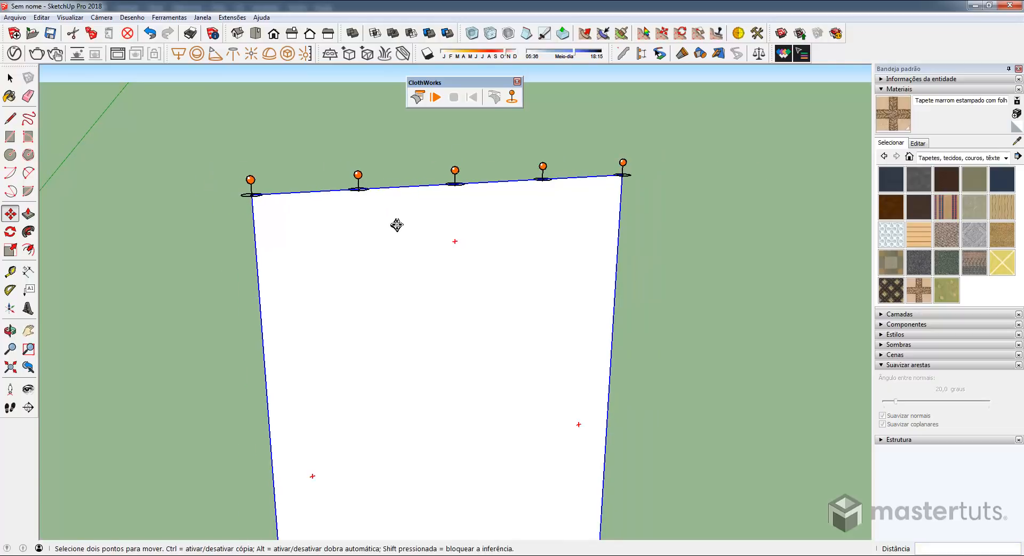
pyautogui.moveTo(397, 225); pyautogui.dragTo(416, 176, button='middle')
pyautogui.click(435, 97)
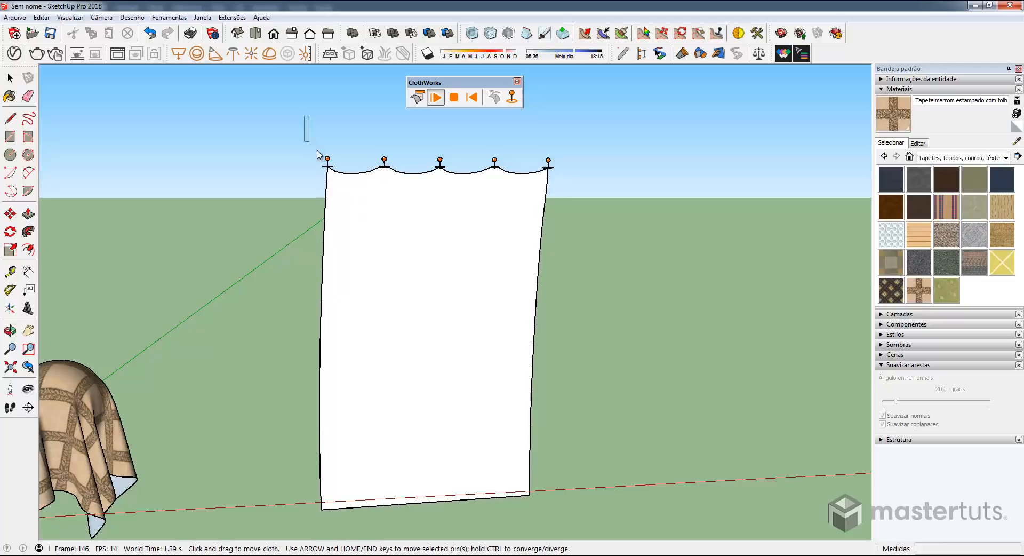
# Step: Select all five pins, shift them along the red axis, and converge them on that axis to gather the cloth into curtain folds
pyautogui.moveTo(416, 183); pyautogui.dragTo(590, 198)
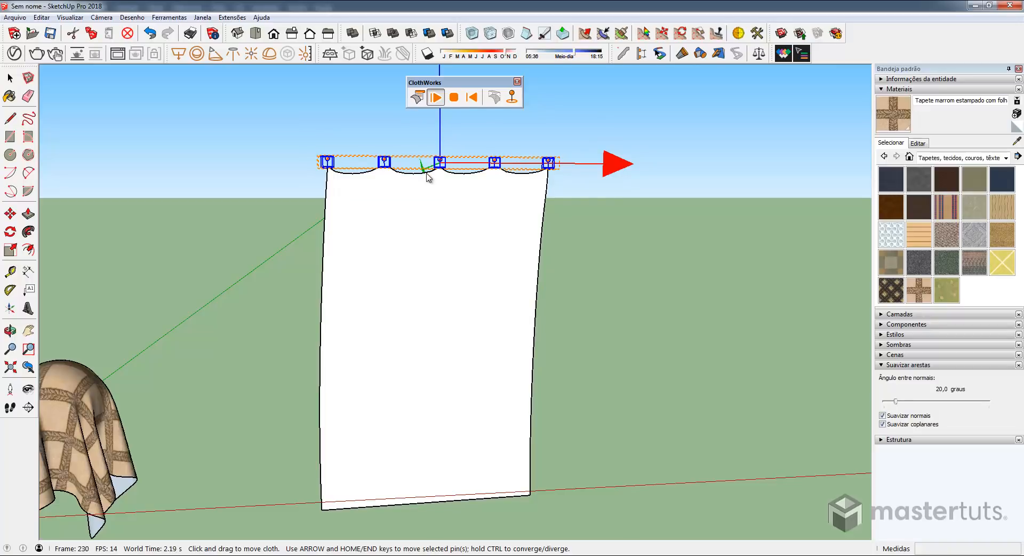
pyautogui.moveTo(604, 168); pyautogui.dragTo(571, 176)
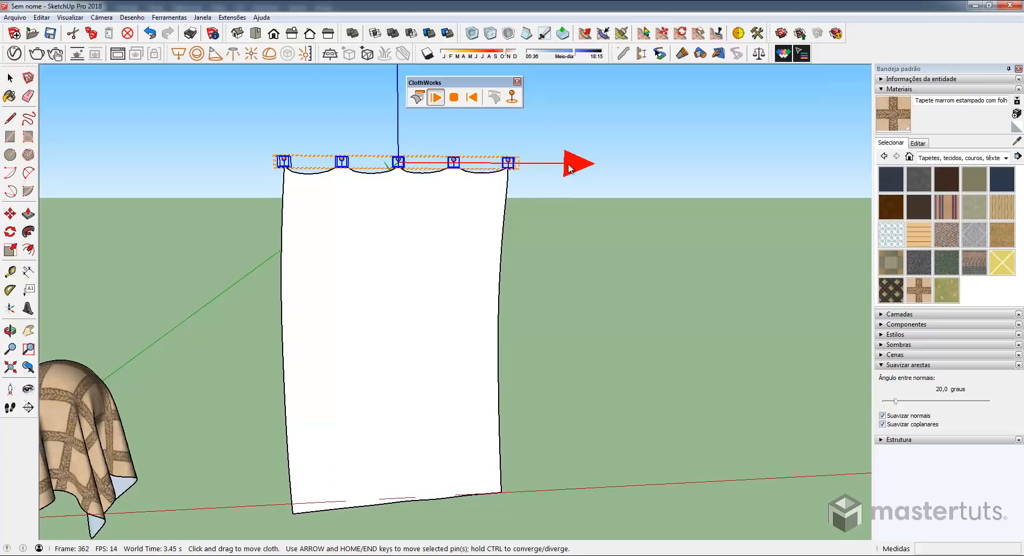
pyautogui.keyDown('ctrl'); pyautogui.moveTo(575, 165); pyautogui.dragTo(443, 181); pyautogui.keyUp('ctrl')
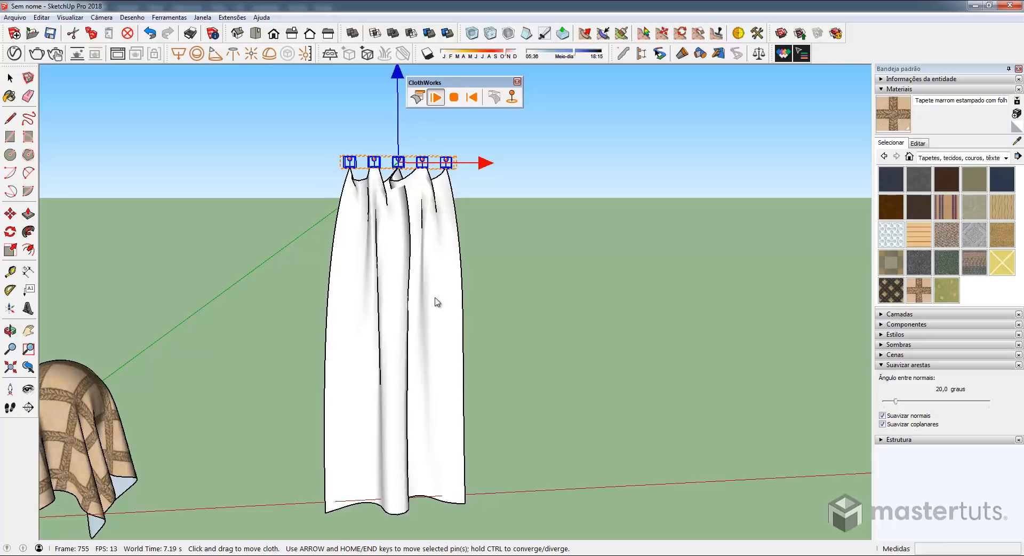
# Step: Turn on Self-Collide in the curtain's cloth properties while the simulation runs, and close the ClothWorks settings
pyautogui.click(436, 334)
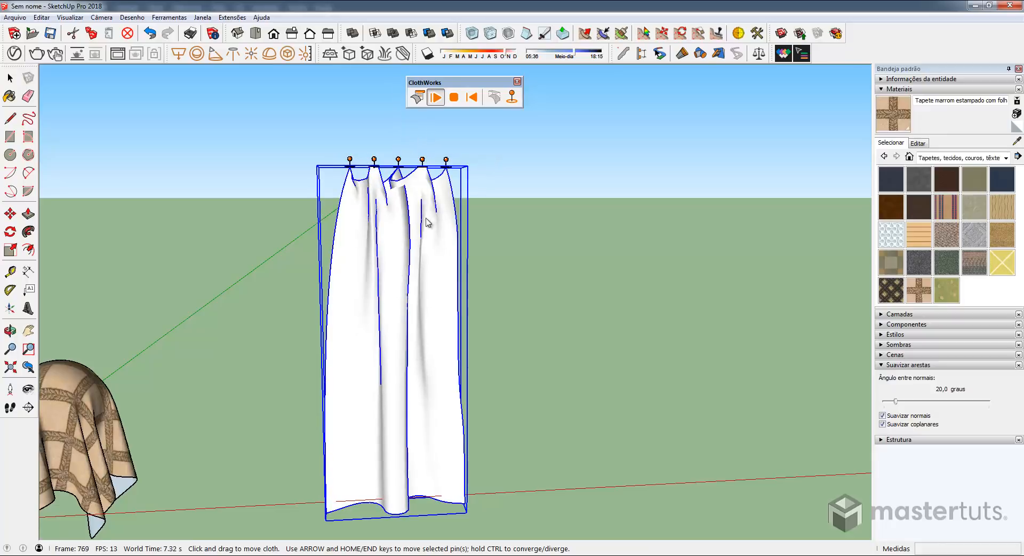
pyautogui.click(417, 97)
pyautogui.click(799, 112)
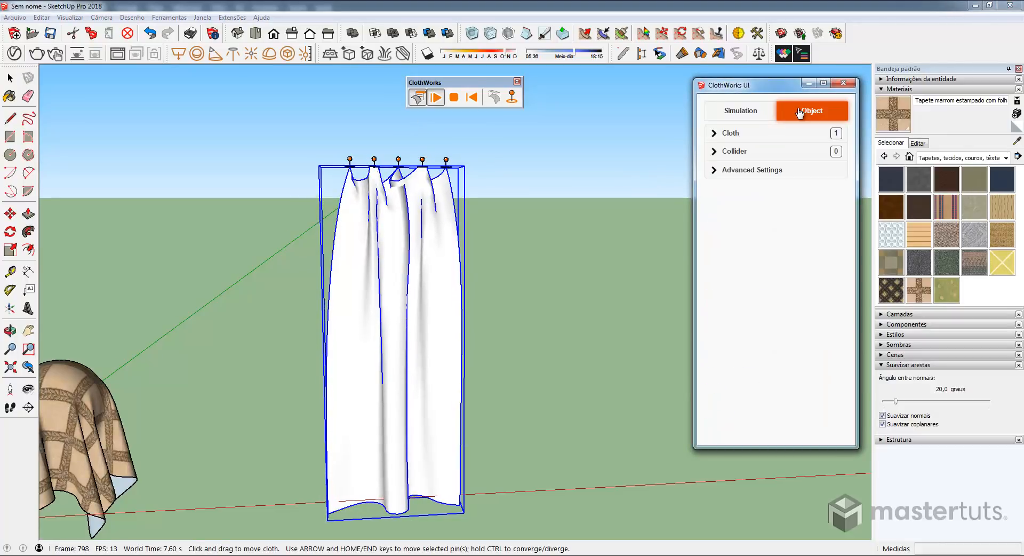
pyautogui.click(783, 134)
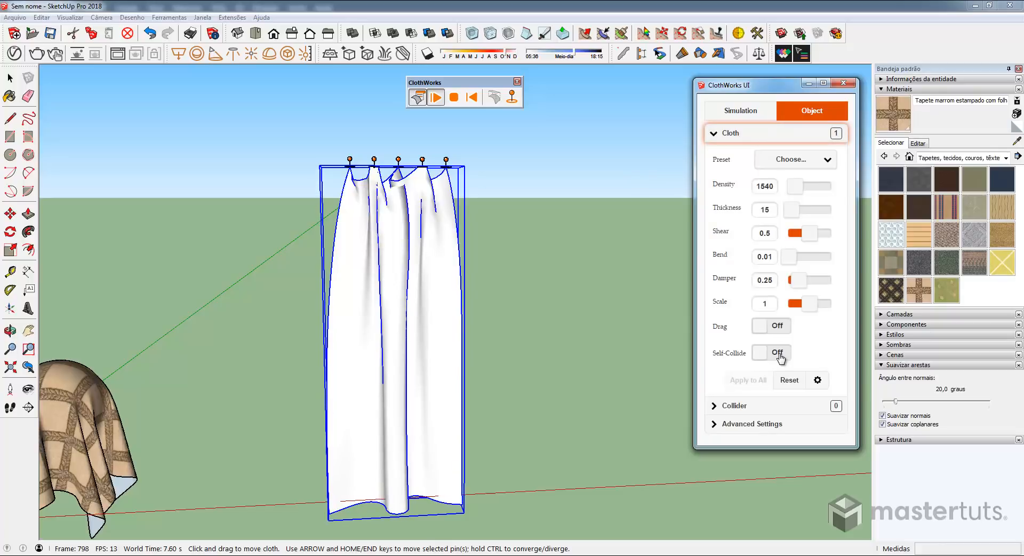
pyautogui.click(779, 353)
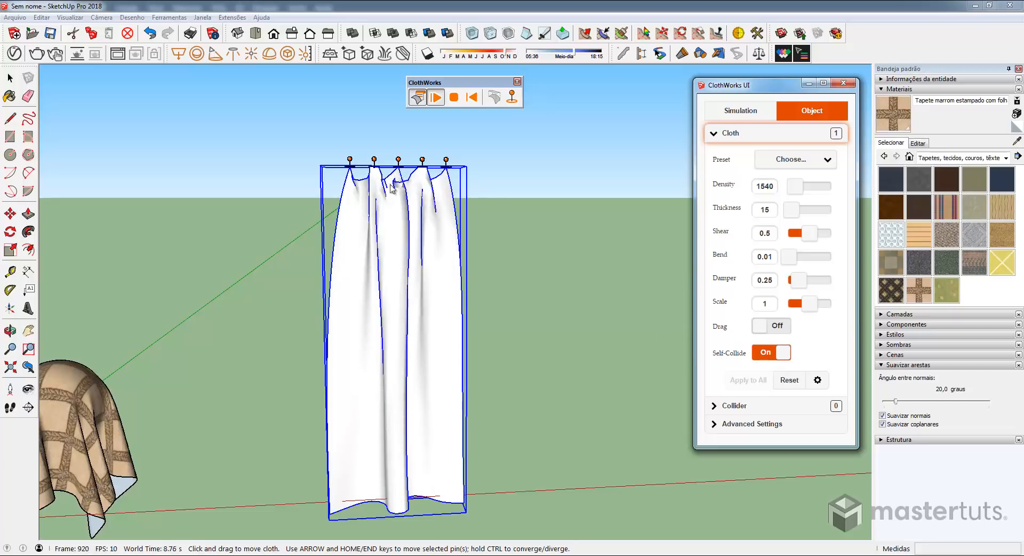
pyautogui.click(843, 83)
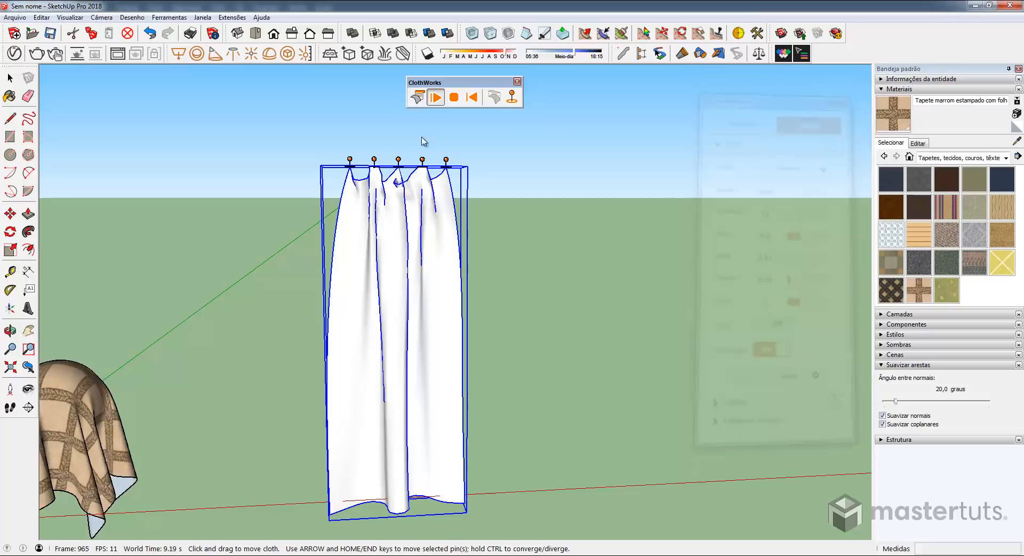
# Step: Reset the ClothWorks simulation and draw a rectangle on the ground beneath the flat hanging cloth
pyautogui.click(458, 102)
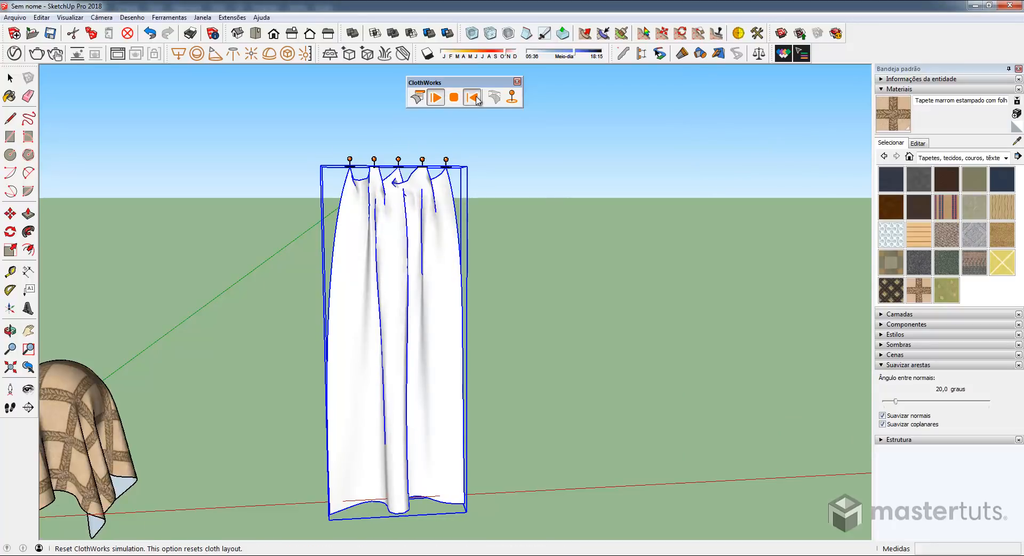
pyautogui.moveTo(481, 276); pyautogui.dragTo(406, 379, button='middle')
pyautogui.press('r')
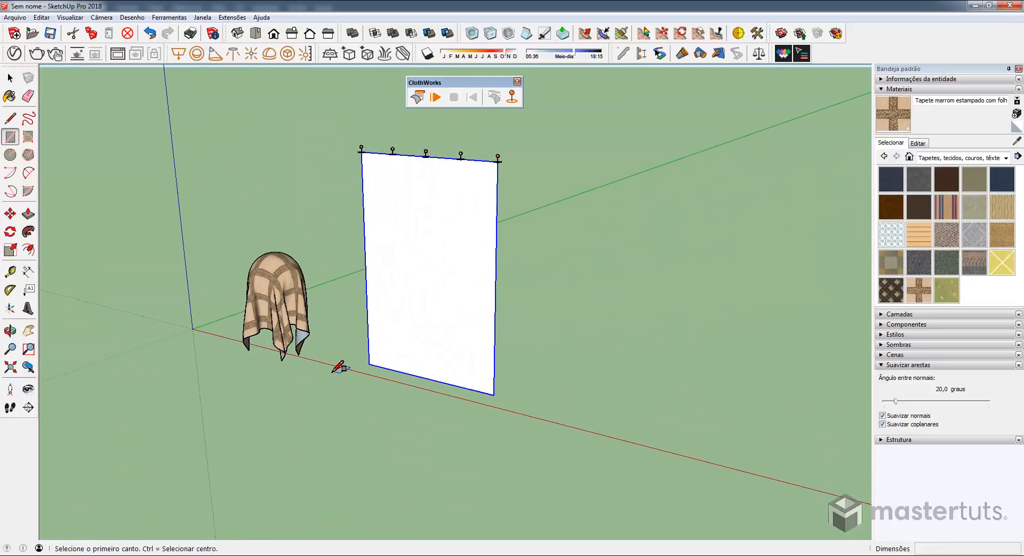
pyautogui.click(333, 370)
pyautogui.click(558, 393)
# Step: Scale the ground rectangle outward along the green axis on both sides of the cloth to form a wider floor
pyautogui.press('space')
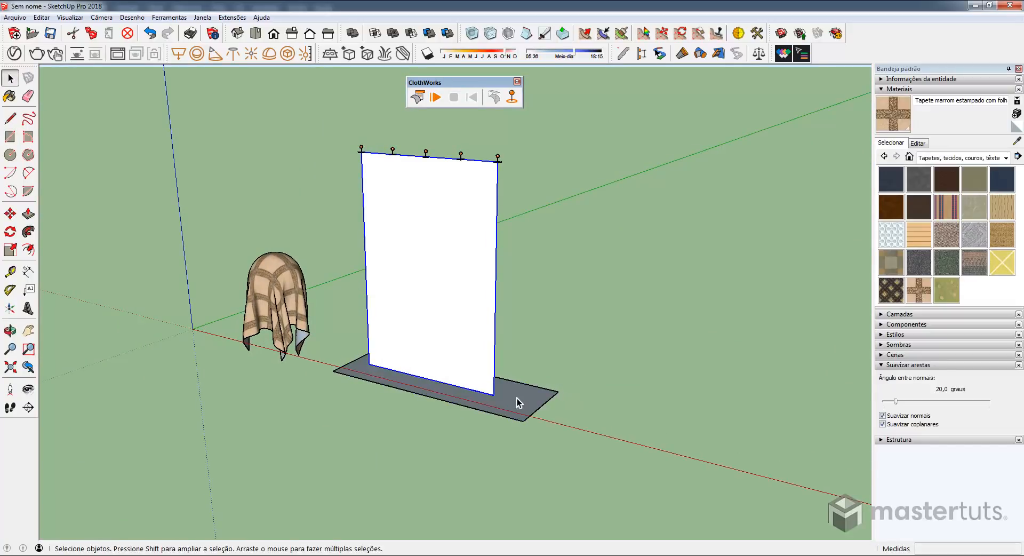
pyautogui.press('s')
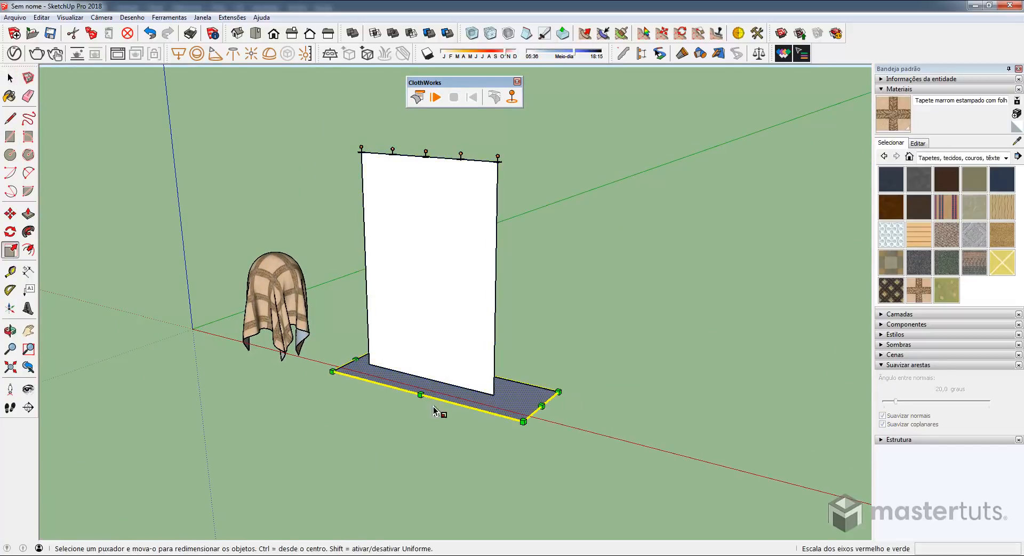
pyautogui.moveTo(429, 395); pyautogui.dragTo(358, 429)
pyautogui.moveTo(359, 430); pyautogui.dragTo(488, 385, button='middle')
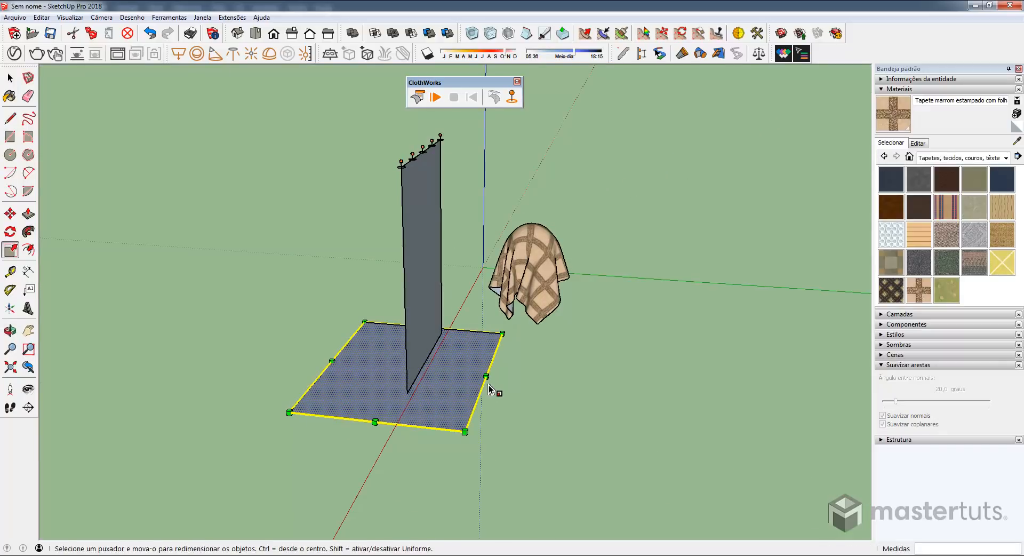
pyautogui.moveTo(485, 376); pyautogui.dragTo(555, 381)
pyautogui.moveTo(555, 382); pyautogui.dragTo(476, 396, button='middle')
# Step: Reverse the floor rectangle's face and turn the face and its edges into a group
pyautogui.press('space')
pyautogui.rightClick(475, 395)
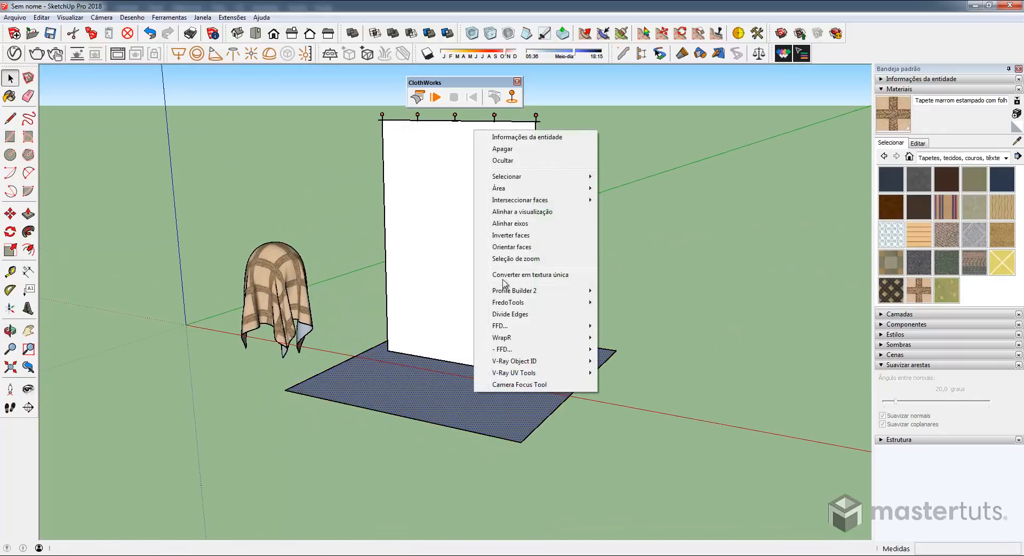
pyautogui.click(516, 236)
pyautogui.rightClick(416, 400)
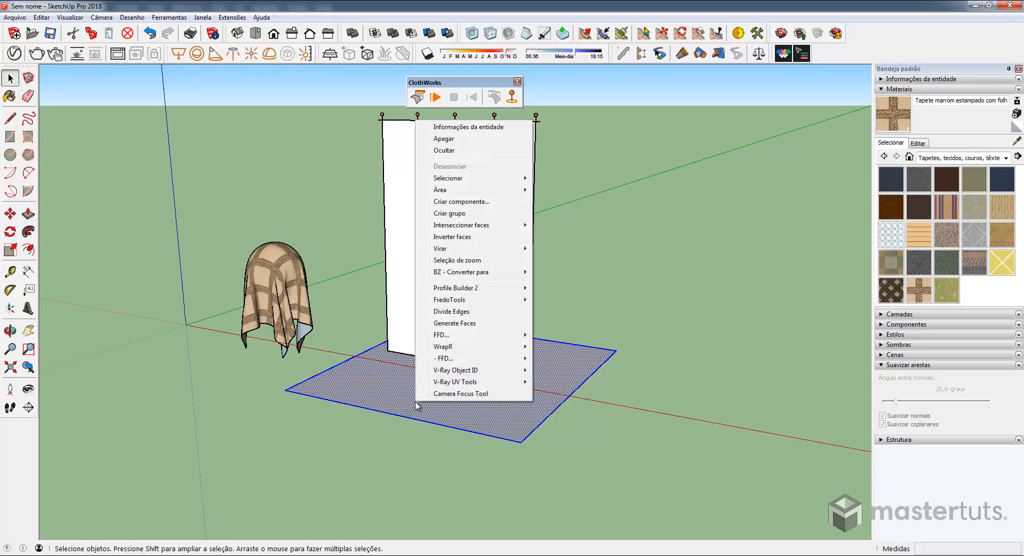
pyautogui.click(457, 237)
pyautogui.moveTo(434, 338); pyautogui.dragTo(534, 398, button='middle')
# Step: Make the floor group a ClothWorks collider
pyautogui.rightClick(535, 397)
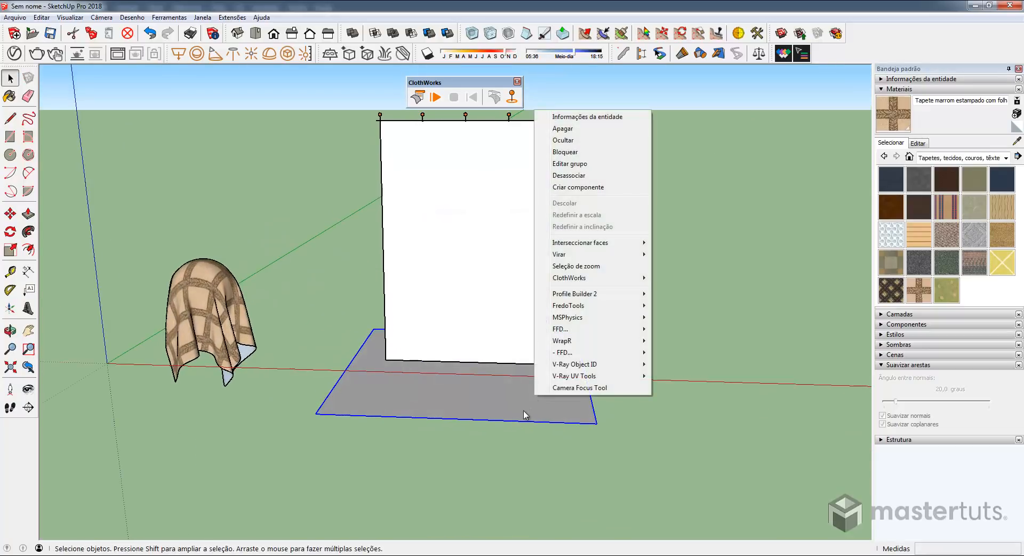
pyautogui.moveTo(584, 286)
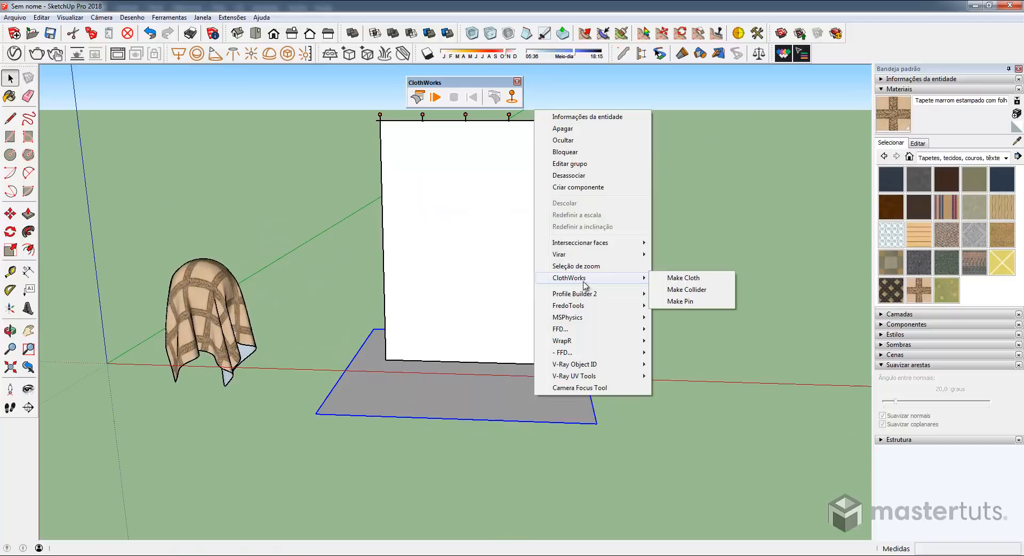
pyautogui.click(675, 291)
pyautogui.moveTo(523, 354)
pyautogui.mouseDown(button='middle')
pyautogui.moveTo(576, 389)
pyautogui.moveTo(587, 331)
pyautogui.moveTo(570, 329)
pyautogui.mouseUp(button='middle')
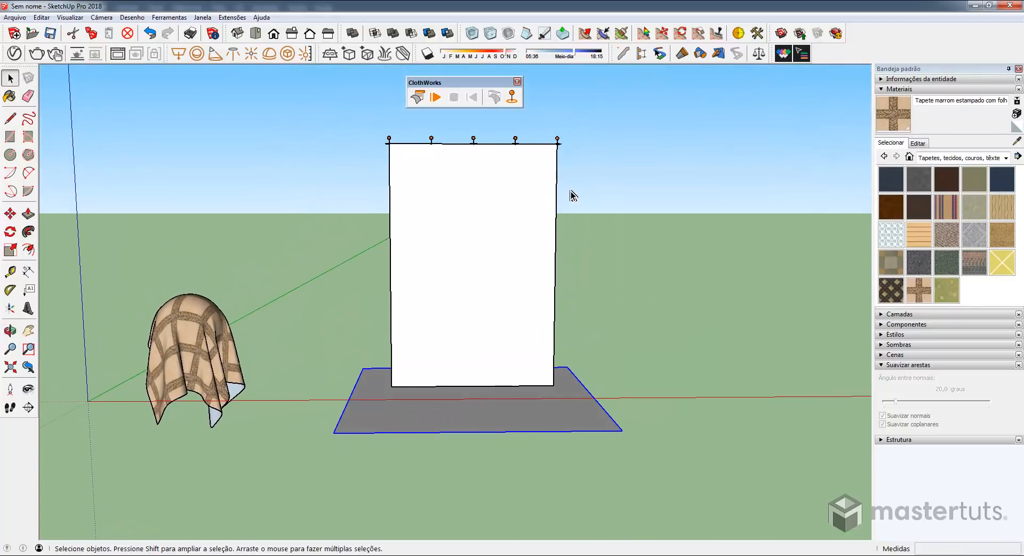
# Step: Start the ClothWorks simulation, select all five pins, and nudge them slightly along the red axis
pyautogui.click(435, 97)
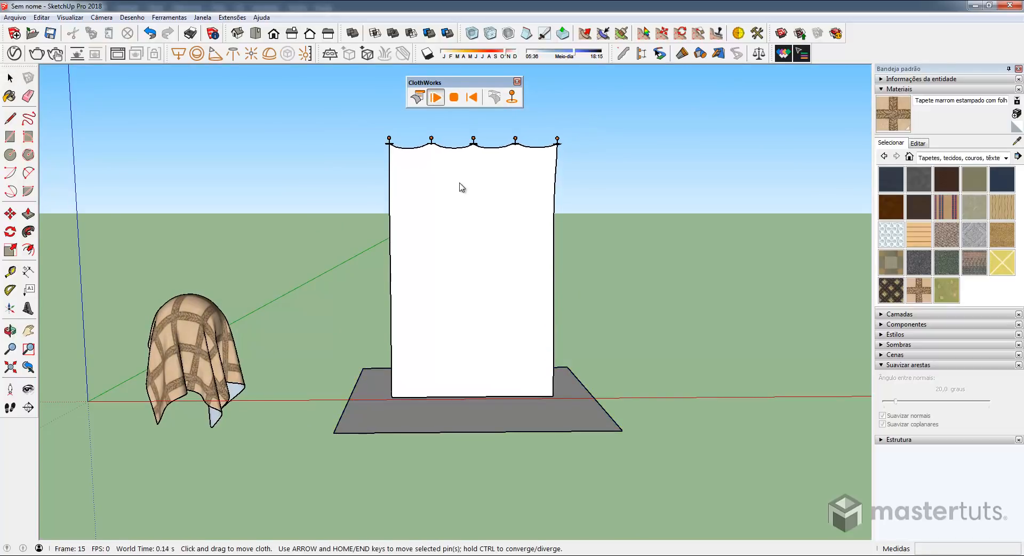
pyautogui.moveTo(591, 131); pyautogui.dragTo(392, 165)
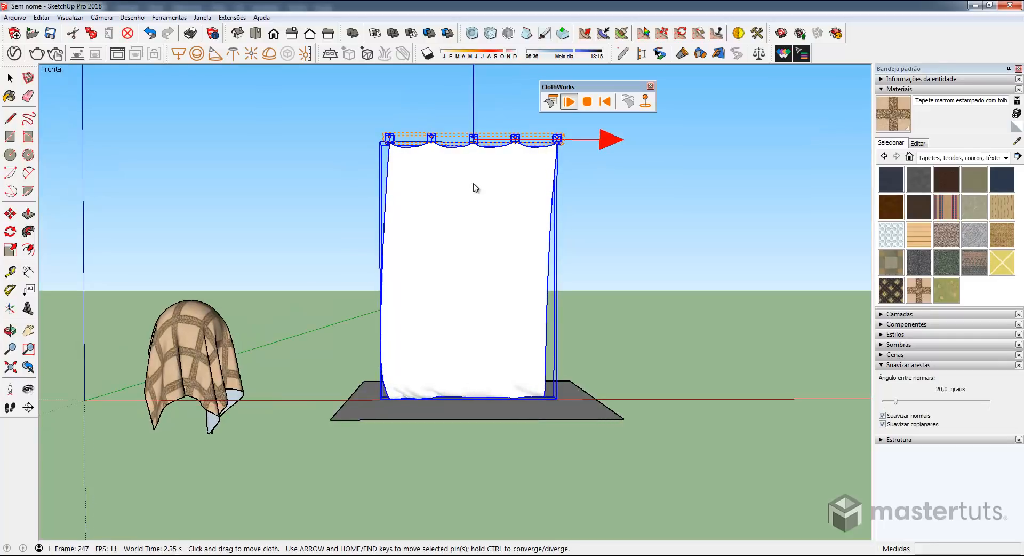
pyautogui.press('Left')
pyautogui.press('Left')
pyautogui.press('Left')
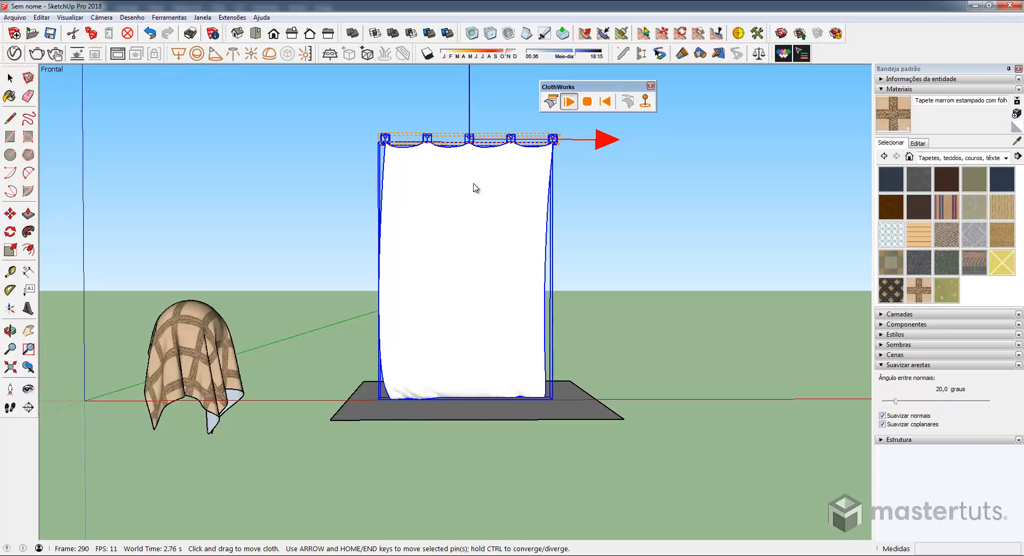
# Step: Lower the selected pins along the blue axis so the cloth's bottom edge rests on the floor collider
pyautogui.scroll(-2, 501, 295)
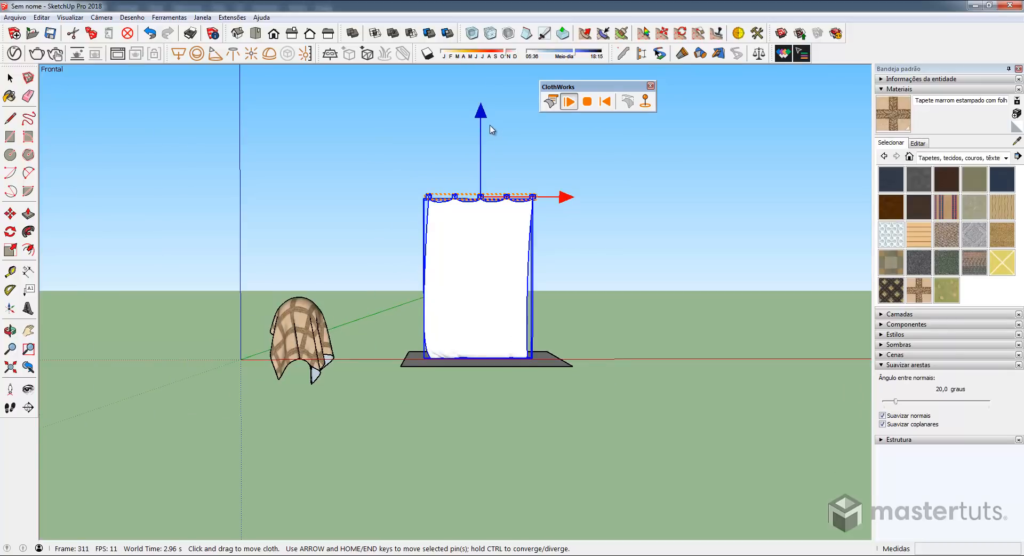
pyautogui.moveTo(484, 119); pyautogui.dragTo(483, 140)
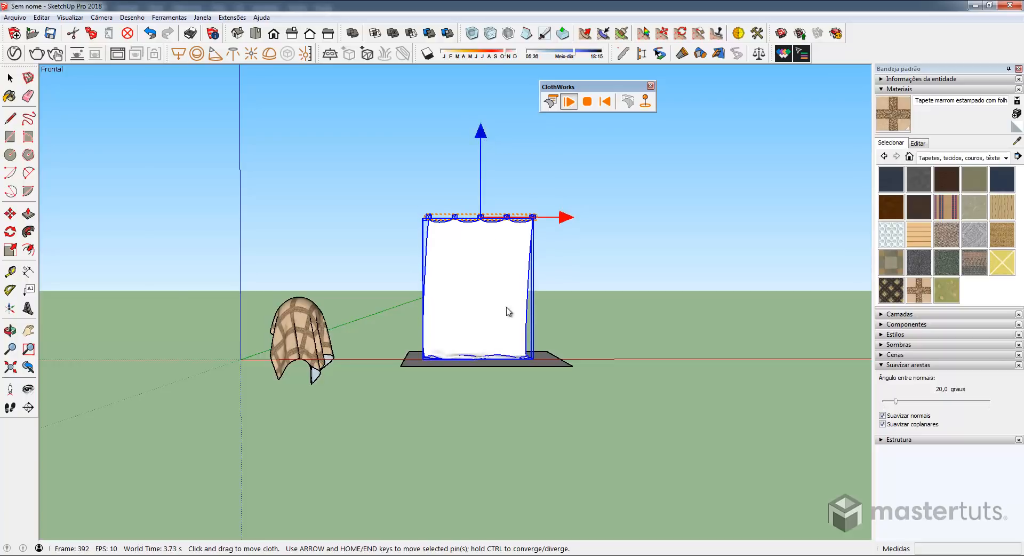
pyautogui.scroll(6, 474, 378)
pyautogui.scroll(-8, 462, 403)
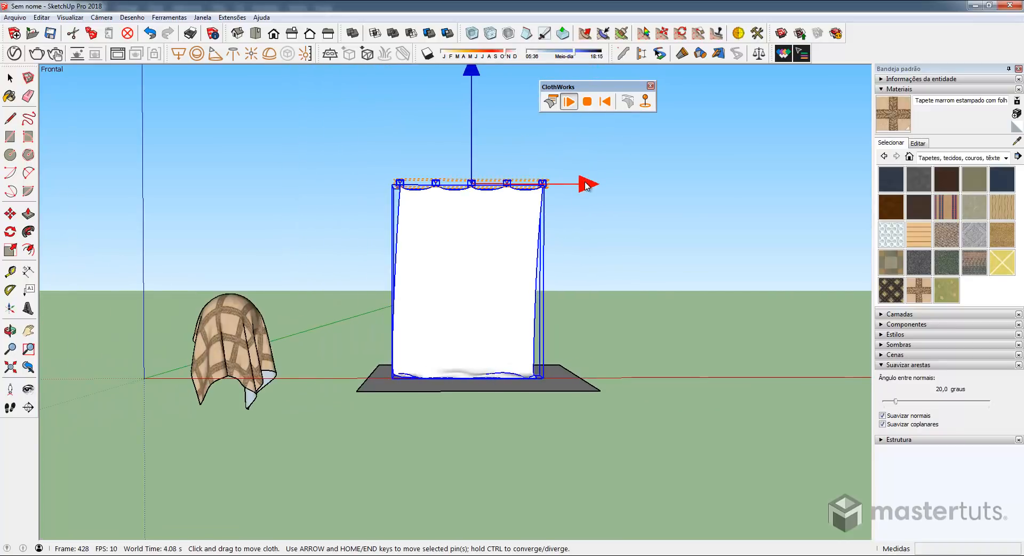
# Step: Converge the five pins along the red axis to gather the curtain, and pull its lower corner inward
pyautogui.press('ctrl')
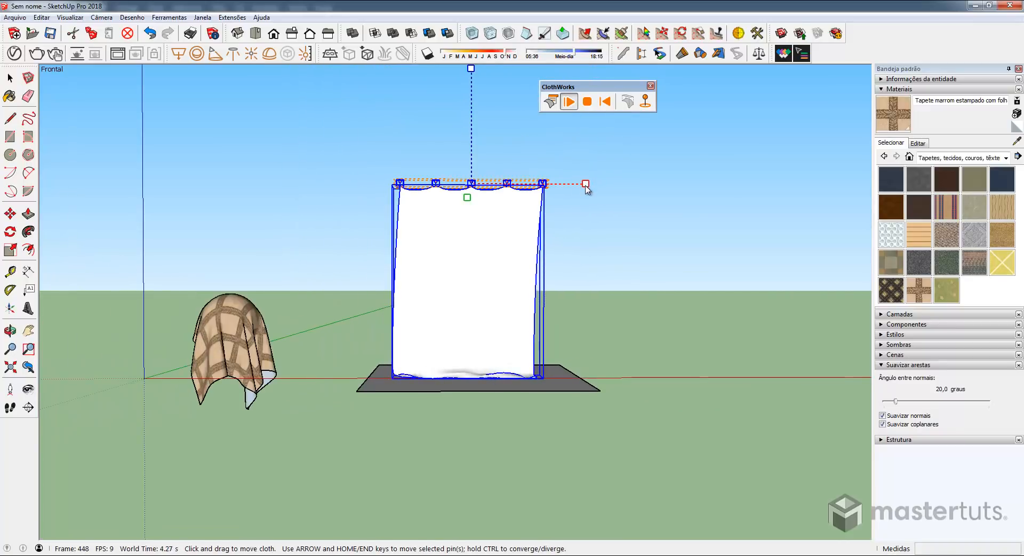
pyautogui.moveTo(586, 186); pyautogui.dragTo(523, 195)
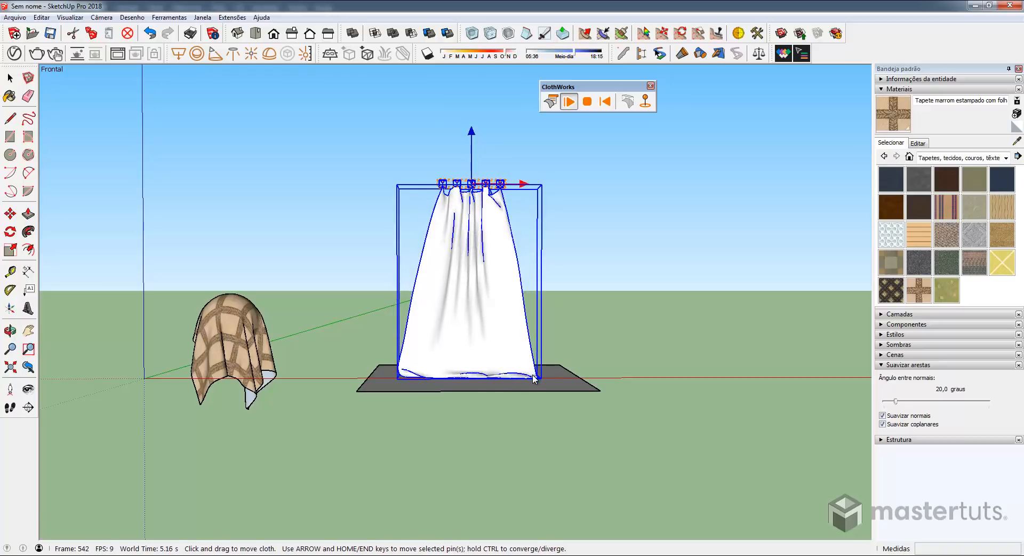
pyautogui.moveTo(535, 377); pyautogui.dragTo(508, 377)
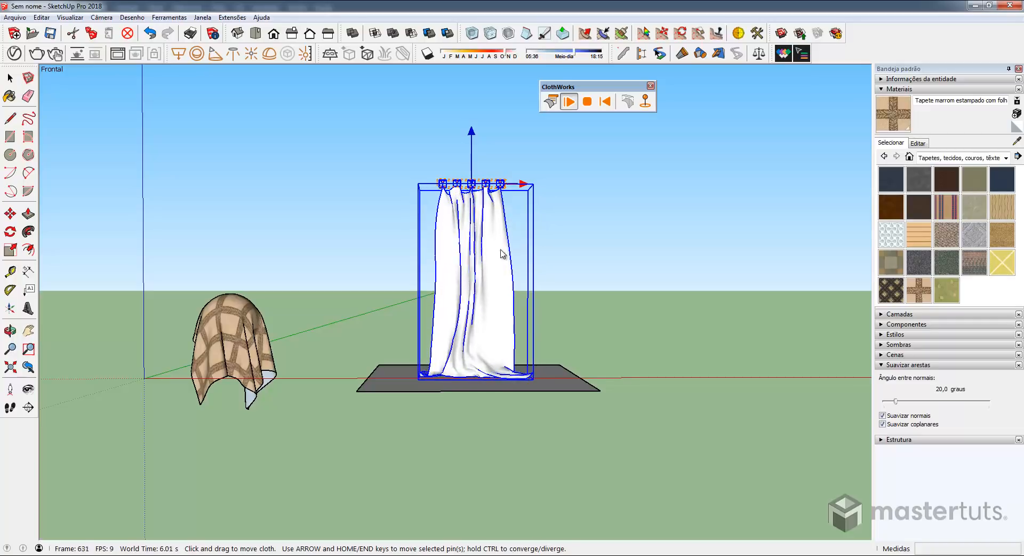
# Step: Check the curtain's folds and its contact with the floor, and stop the simulation in this draped state
pyautogui.scroll(3, 503, 208)
pyautogui.scroll(3, 472, 448)
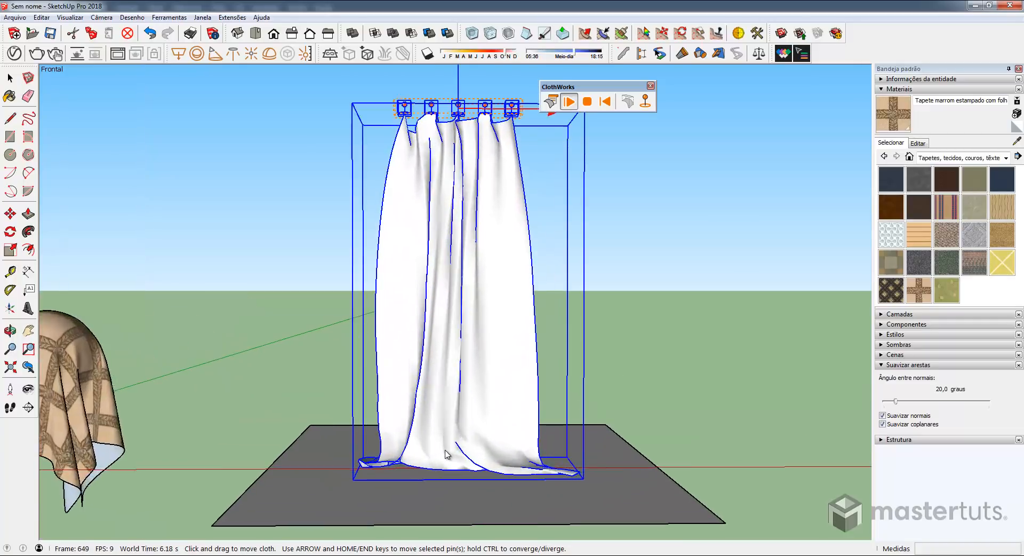
pyautogui.scroll(-3, 475, 448)
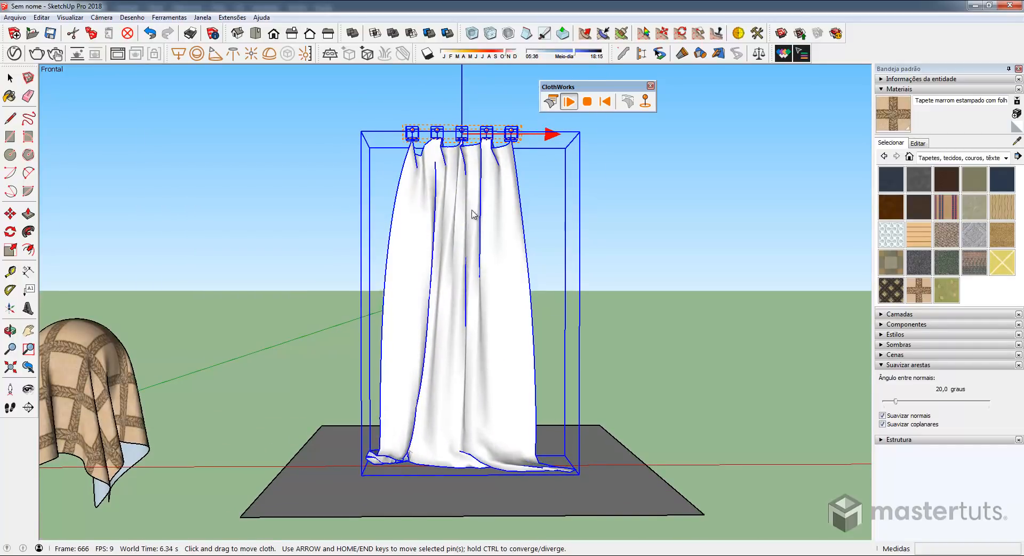
pyautogui.moveTo(473, 217); pyautogui.dragTo(473, 319, button='middle')
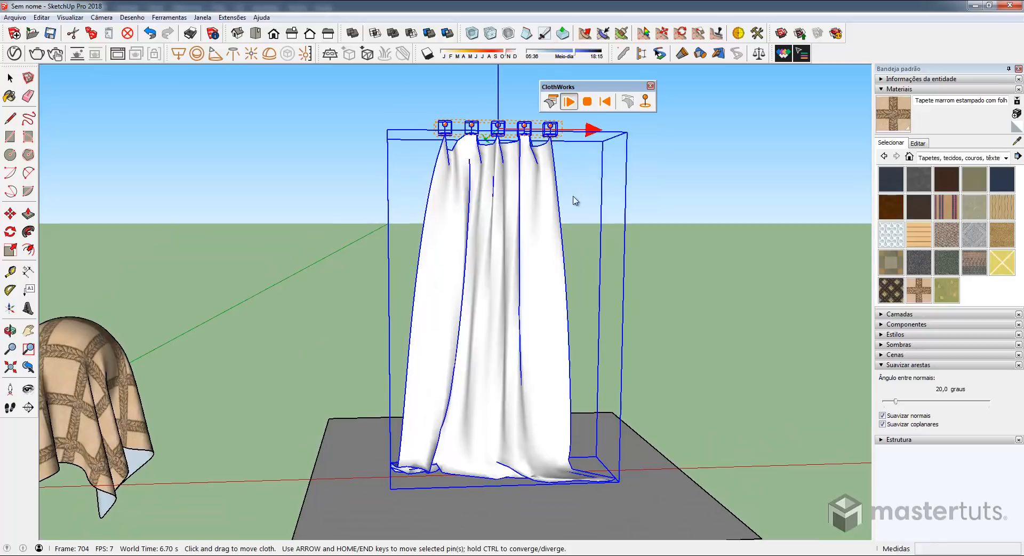
pyautogui.click(587, 102)
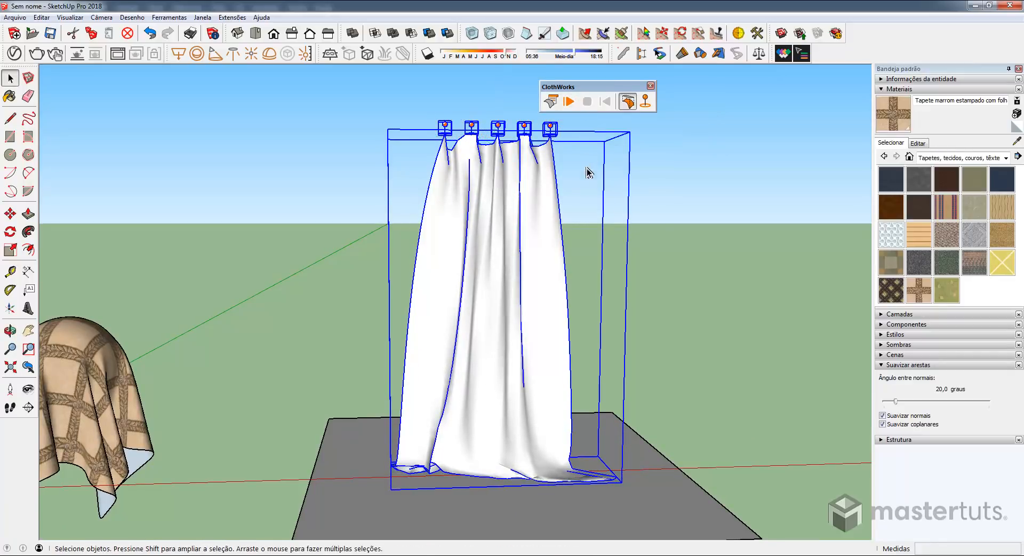
pyautogui.moveTo(499, 414); pyautogui.dragTo(569, 374, button='middle')
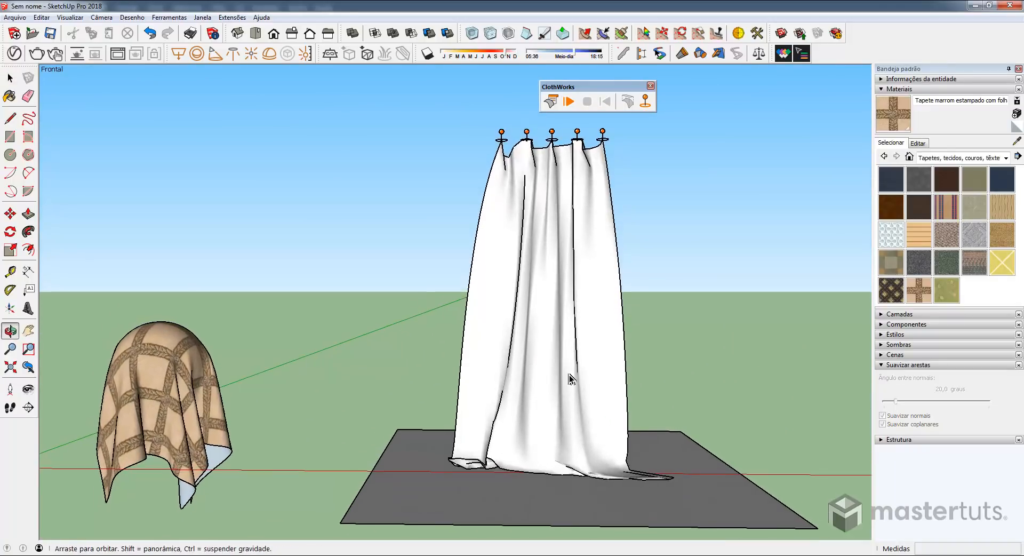
# Step: Apply ClothWorks loop subdivision to the draped curtain to smooth its mesh
pyautogui.click(550, 298)
pyautogui.scroll(-2, 550, 300)
pyautogui.rightClick(551, 299)
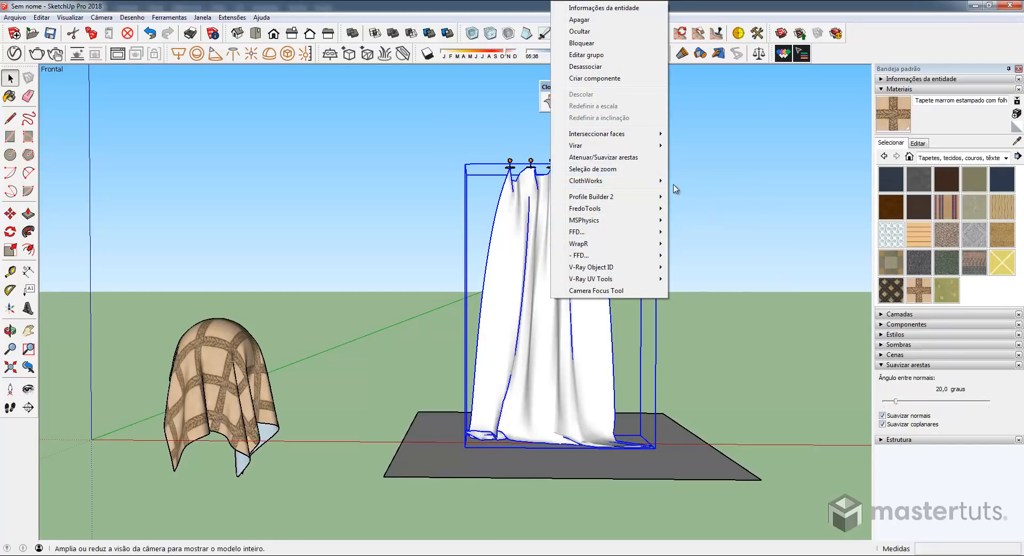
pyautogui.moveTo(651, 184)
pyautogui.moveTo(715, 223)
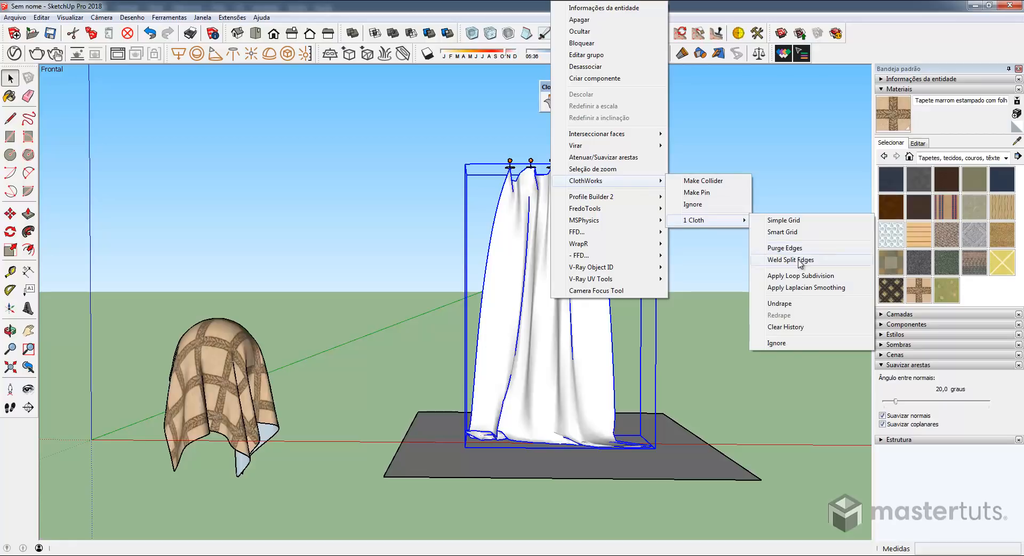
pyautogui.click(804, 275)
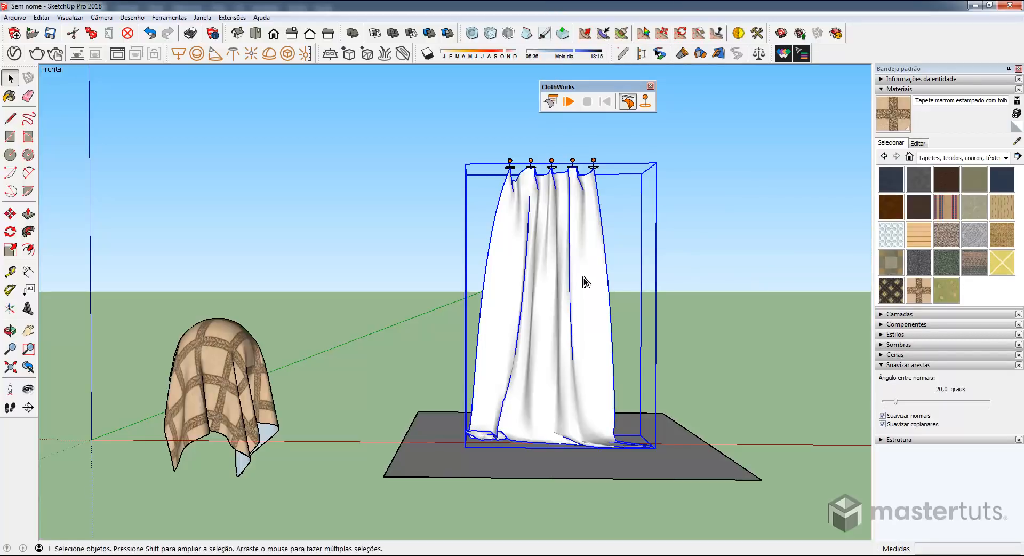
pyautogui.scroll(3, 574, 230)
pyautogui.moveTo(578, 277); pyautogui.dragTo(594, 290, button='middle')
pyautogui.scroll(-3, 590, 290)
# Step: Draw a rectangle of about 2.72 × 1.71 m on the ground beside the curtain's floor
pyautogui.moveTo(580, 384); pyautogui.dragTo(657, 426, button='middle')
pyautogui.scroll(-2, 598, 408)
pyautogui.moveTo(555, 365); pyautogui.dragTo(484, 359, button='middle')
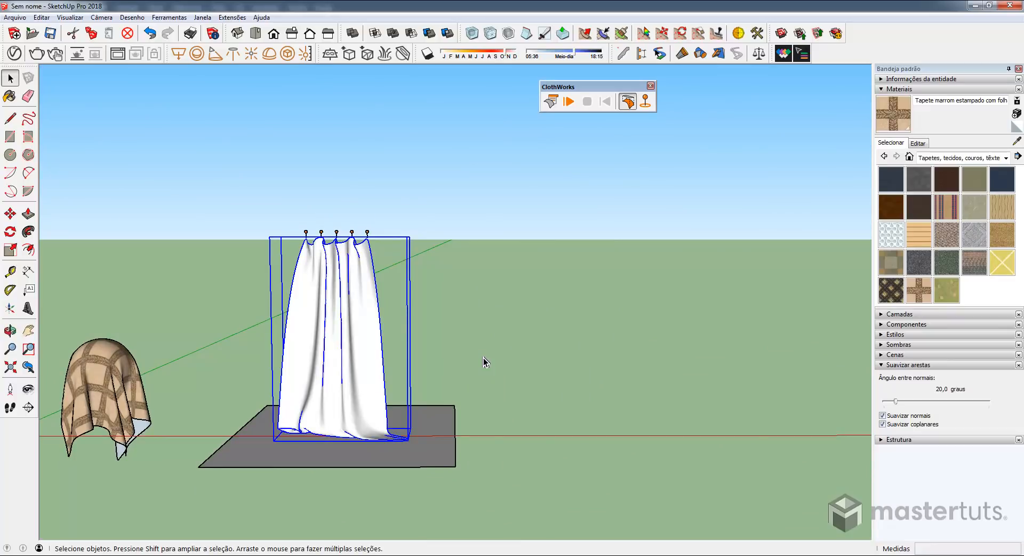
pyautogui.press('r')
pyautogui.moveTo(610, 408)
pyautogui.mouseDown(button='middle')
pyautogui.moveTo(461, 552)
pyautogui.moveTo(421, 554)
pyautogui.mouseUp(button='middle')
pyautogui.click(496, 426)
pyautogui.keyDown('shift'); pyautogui.moveTo(673, 446); pyautogui.dragTo(598, 372, button='middle'); pyautogui.keyUp('shift')
pyautogui.click(777, 359)
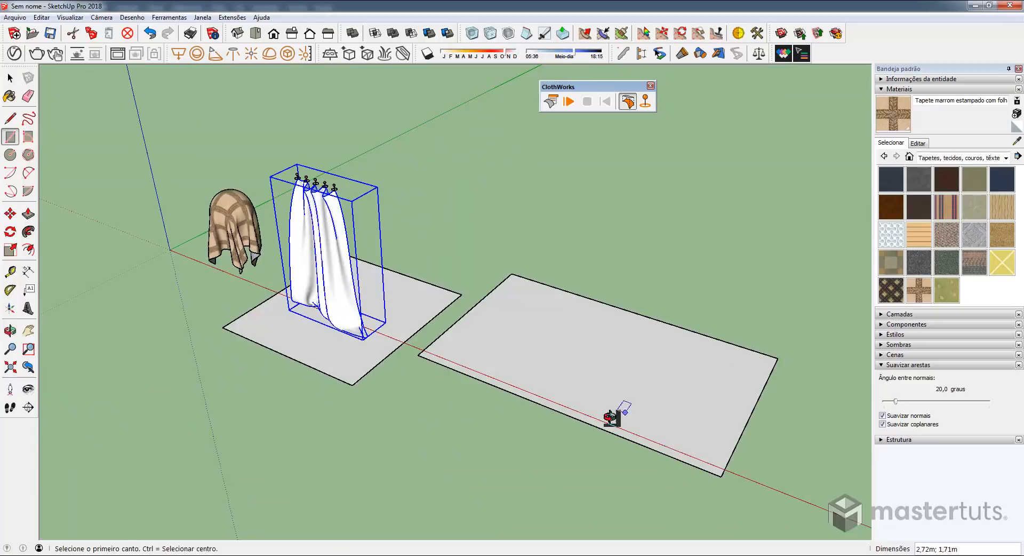
# Step: Push/pull the new rectangle up about 0.41 m into a box
pyautogui.moveTo(609, 416); pyautogui.dragTo(661, 367, button='middle')
pyautogui.scroll(2, 661, 367)
pyautogui.press('p')
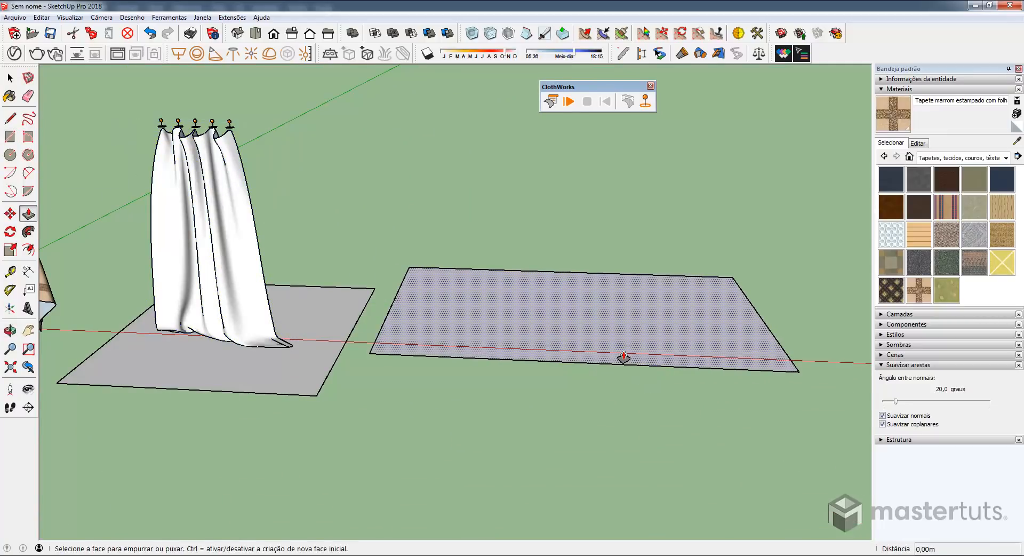
pyautogui.moveTo(624, 356); pyautogui.dragTo(635, 299)
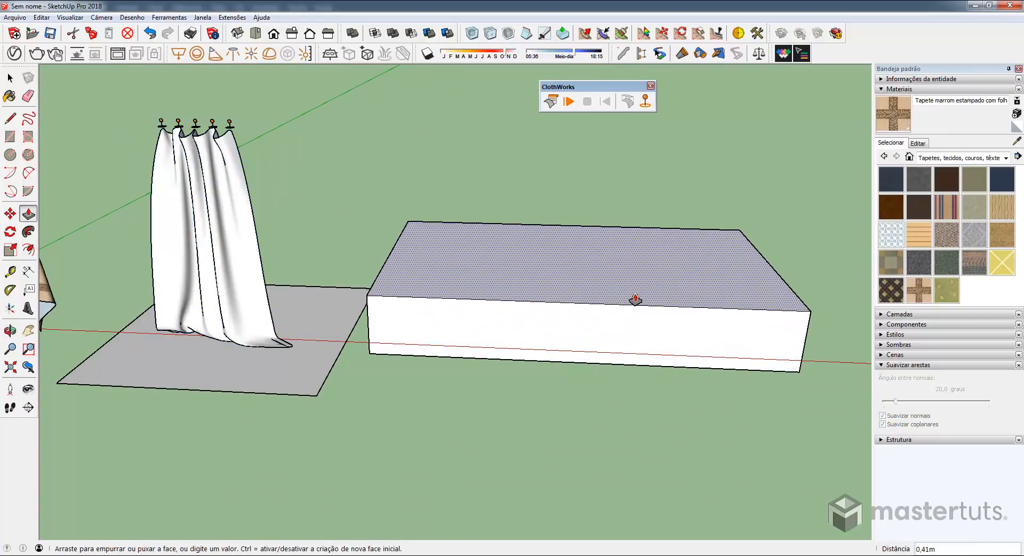
pyautogui.click(635, 299)
# Step: Draw a straight line on the box's front face, from its near-curtain side edge inward along the red axis
pyautogui.moveTo(554, 410); pyautogui.dragTo(606, 320, button='middle')
pyautogui.scroll(-1, 607, 321)
pyautogui.press('l')
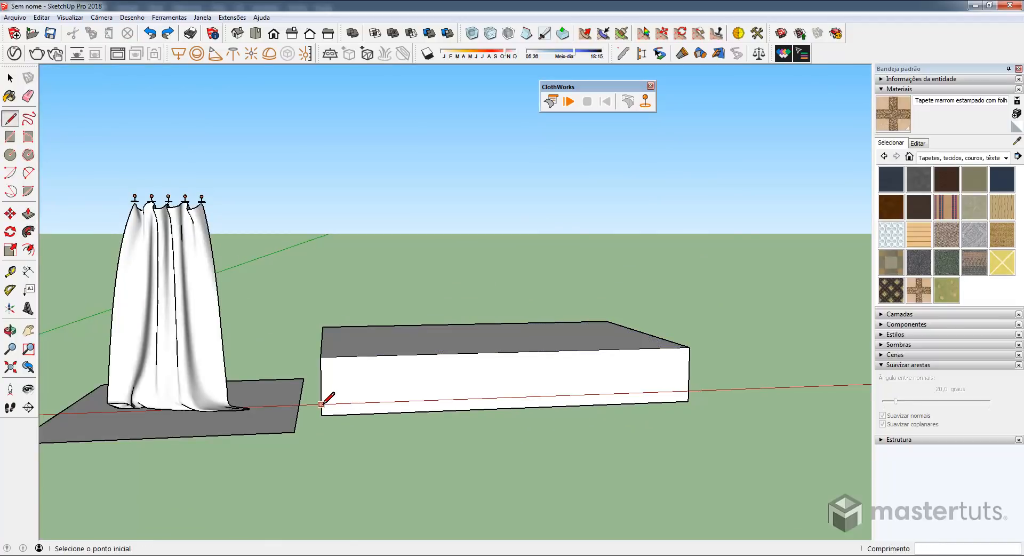
pyautogui.click(321, 403)
pyautogui.click(424, 400)
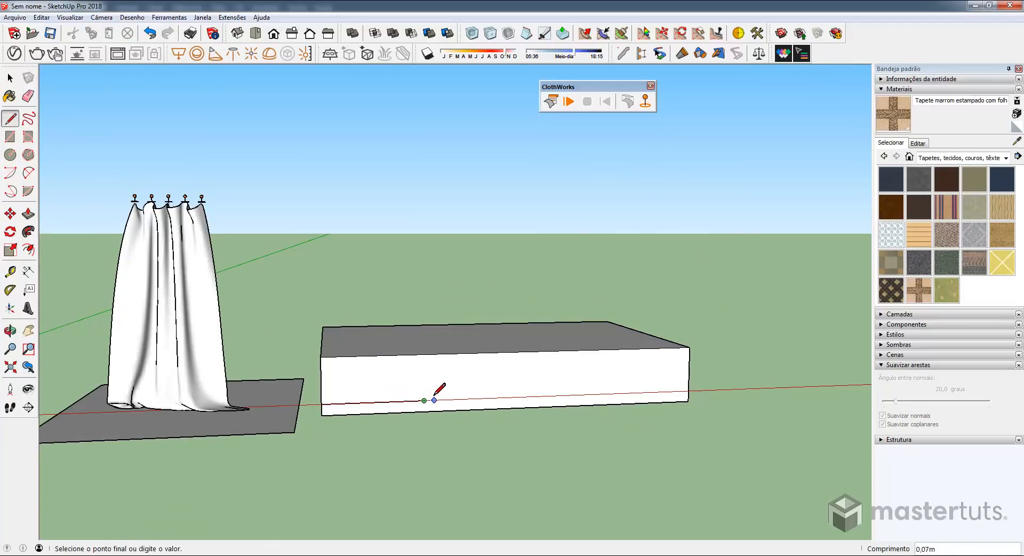
# Step: Continue the front-face profile with an upward arc of about 0.20 m bulge and a line of about 0.69 m to the far edge
pyautogui.press('a')
pyautogui.click(424, 399)
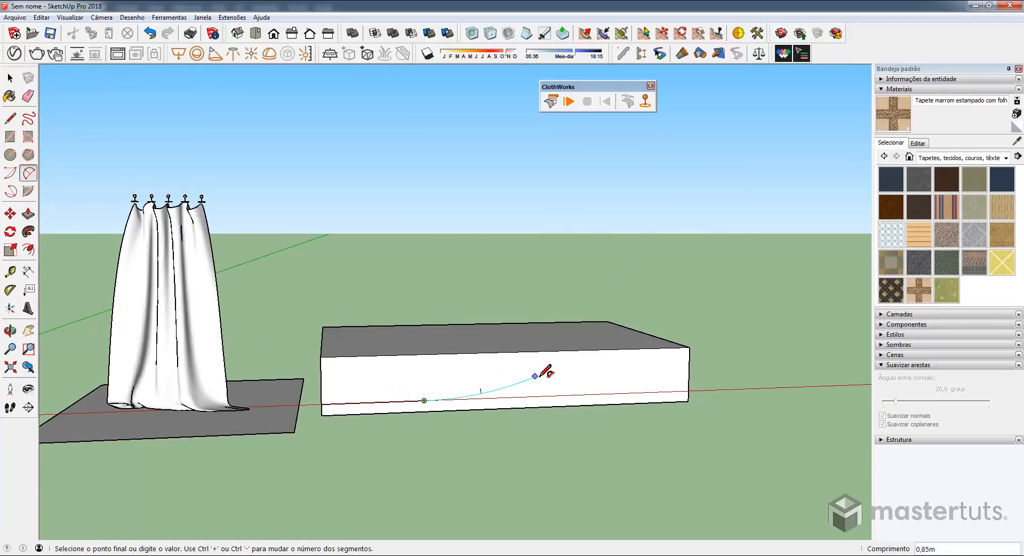
pyautogui.click(601, 394)
pyautogui.click(578, 368)
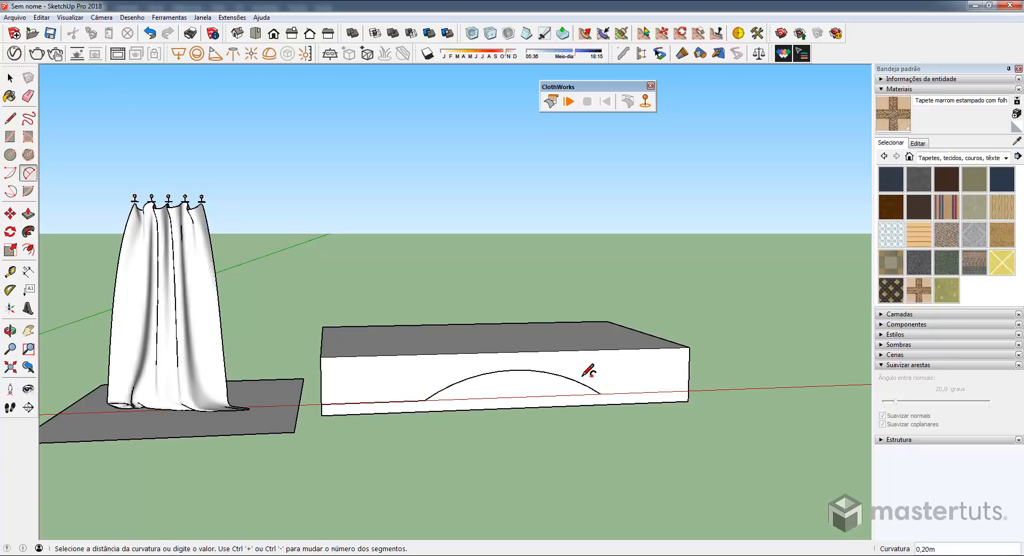
pyautogui.press('l')
pyautogui.click(600, 394)
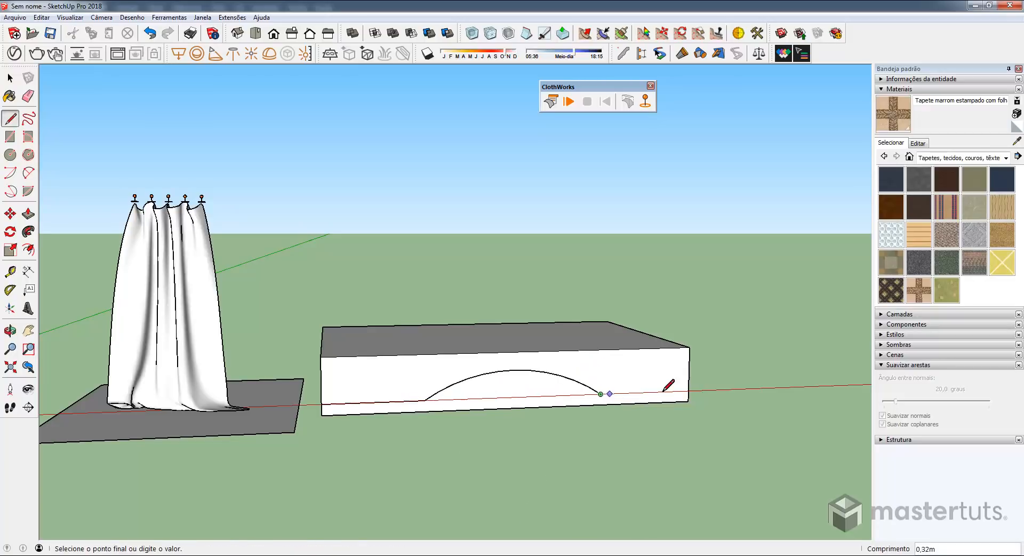
pyautogui.click(688, 391)
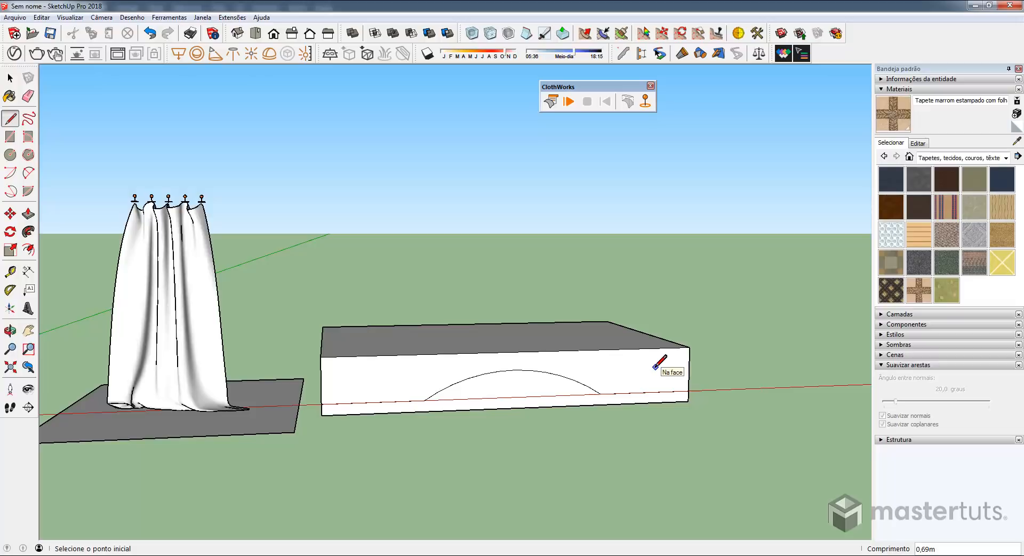
# Step: Push the face above the profile back 1.71 m to remove that volume, and group the remaining humped shape
pyautogui.press('p')
pyautogui.click(655, 364)
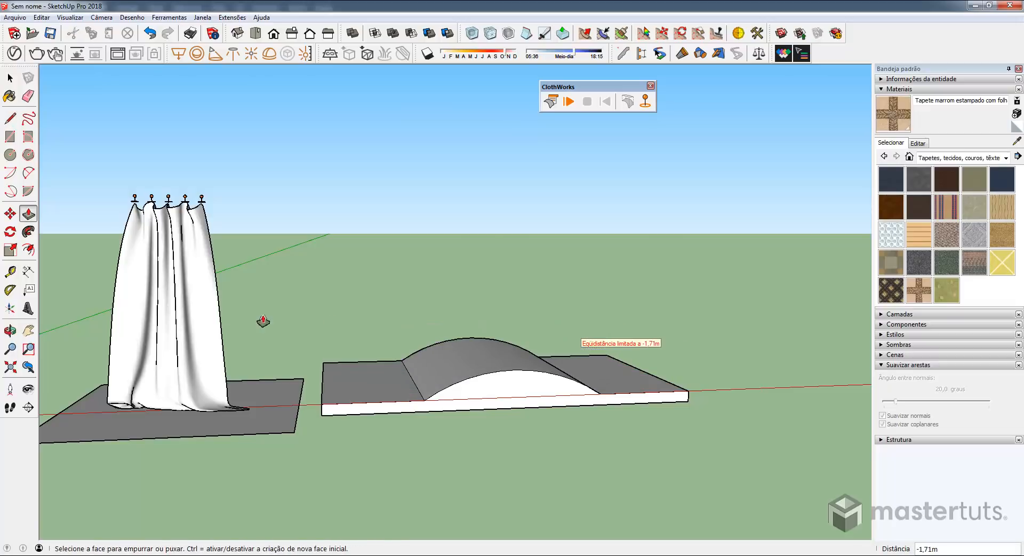
pyautogui.moveTo(557, 419); pyautogui.dragTo(506, 442, button='middle')
pyautogui.press('space')
pyautogui.tripleClick(509, 381)
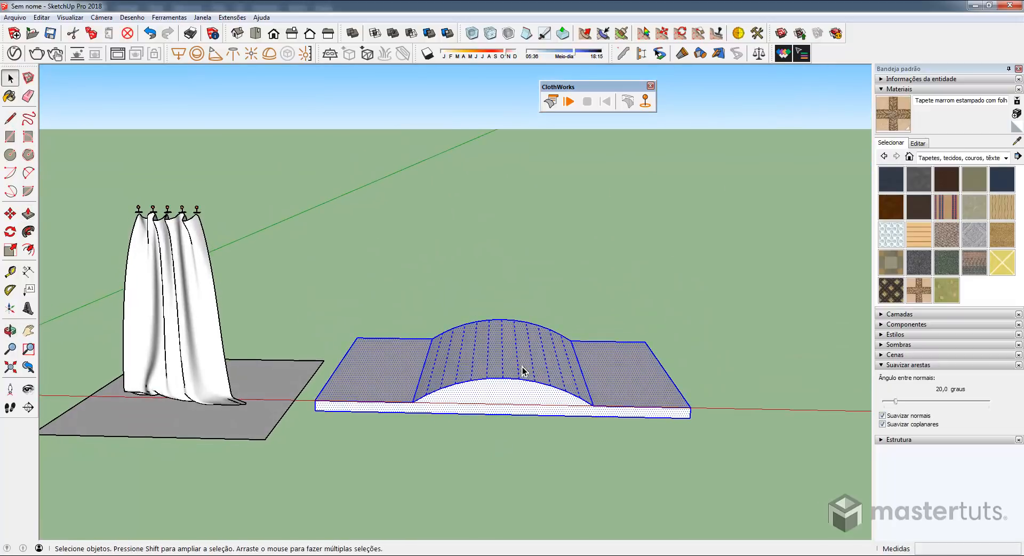
pyautogui.rightClick(522, 369)
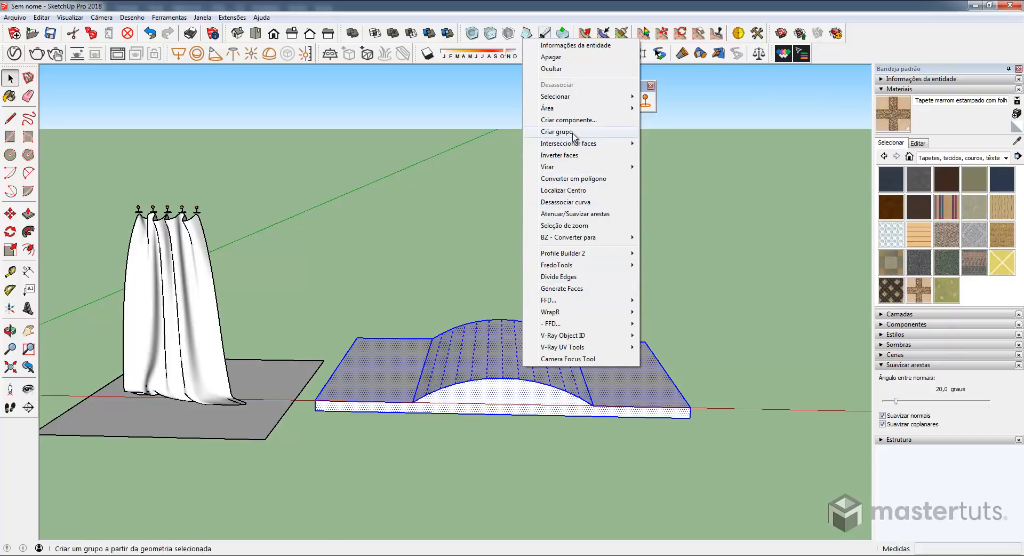
pyautogui.click(572, 133)
# Step: Make the humped group a ClothWorks collider and save the model
pyautogui.rightClick(519, 348)
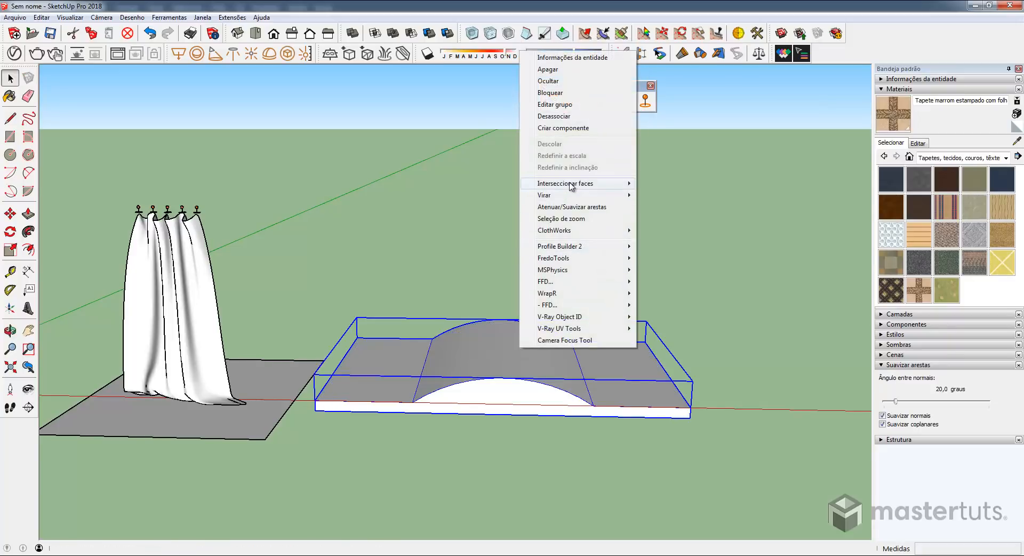
pyautogui.moveTo(498, 255)
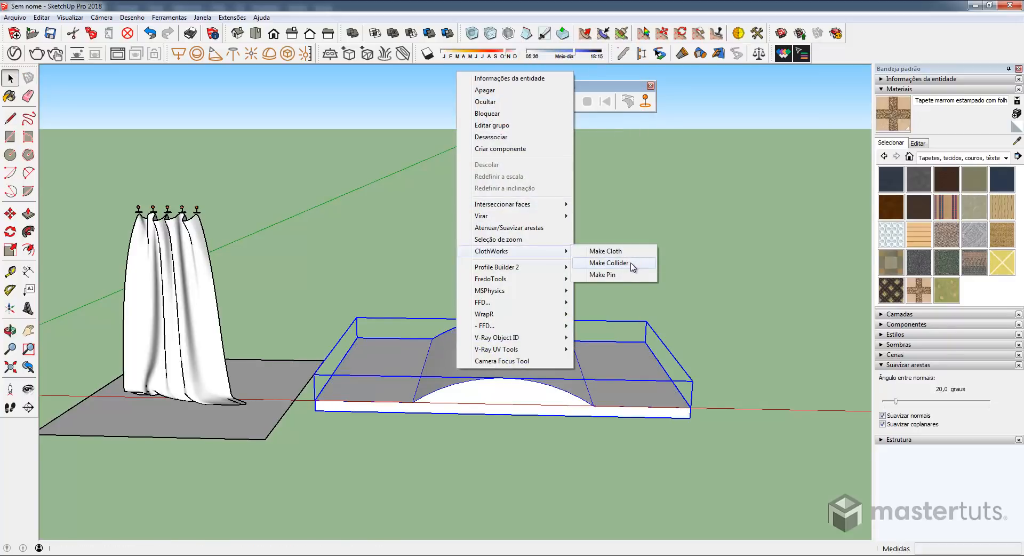
pyautogui.click(608, 263)
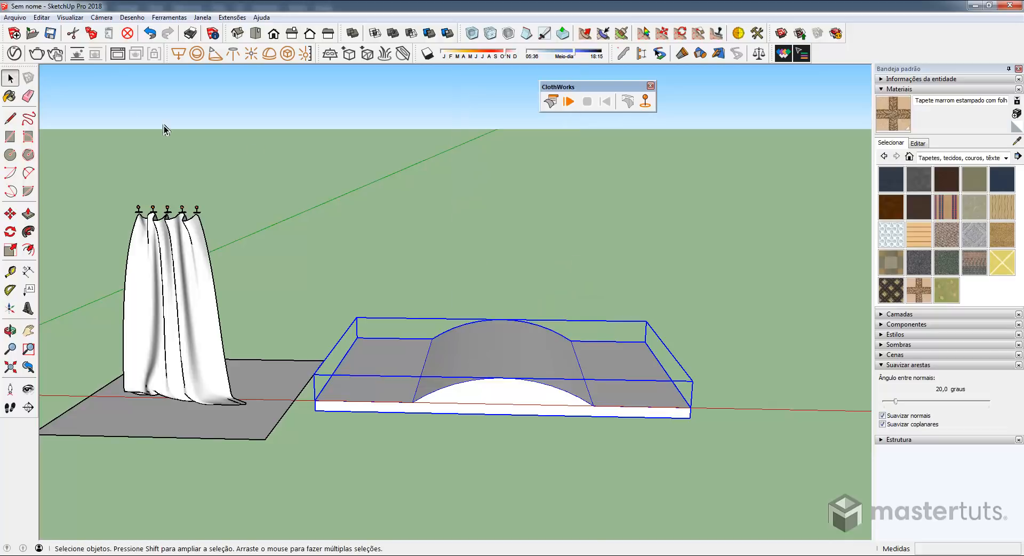
pyautogui.click(50, 33)
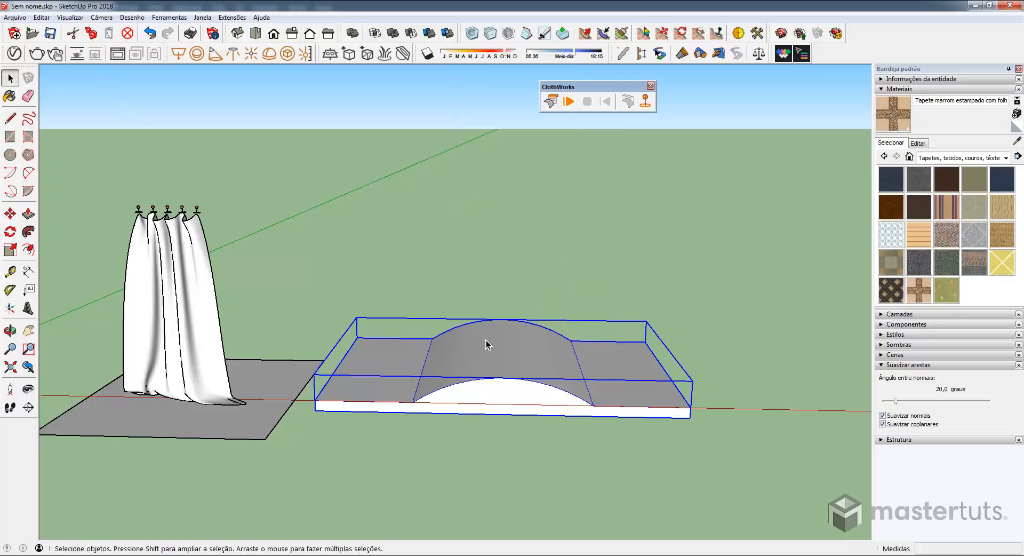
# Step: Draw a straight line along the red axis across the middle of the humped collider, from one side edge to the other
pyautogui.press('l')
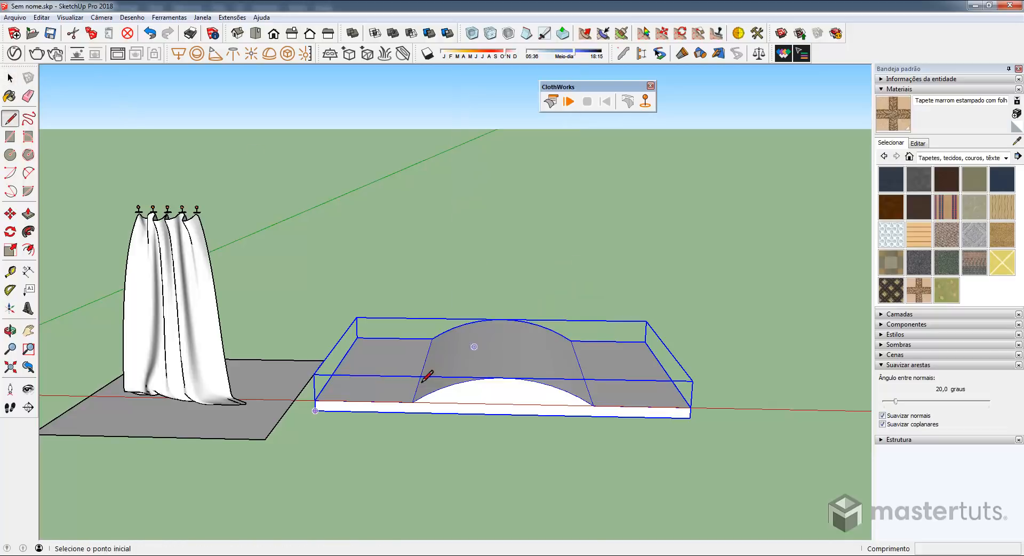
pyautogui.click(338, 364)
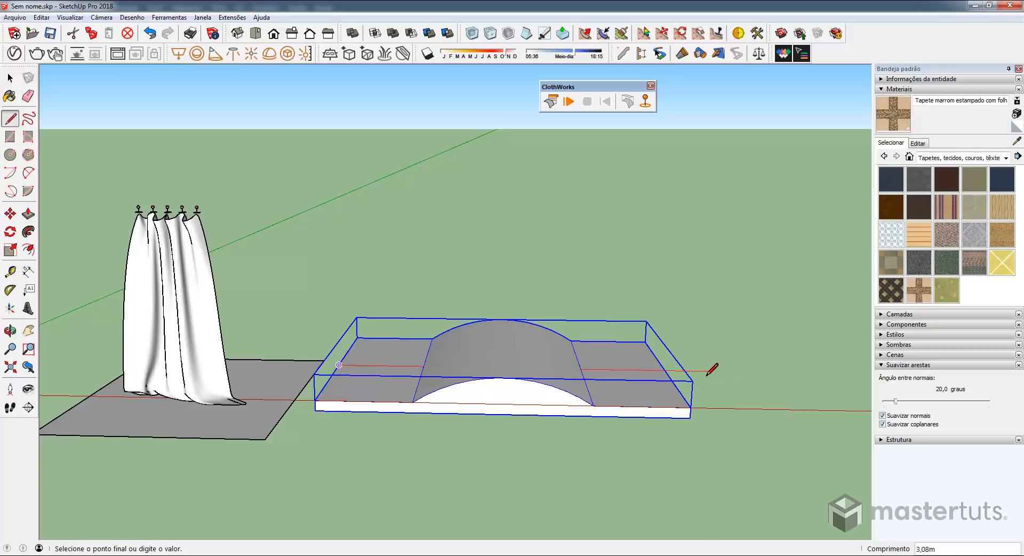
pyautogui.click(664, 369)
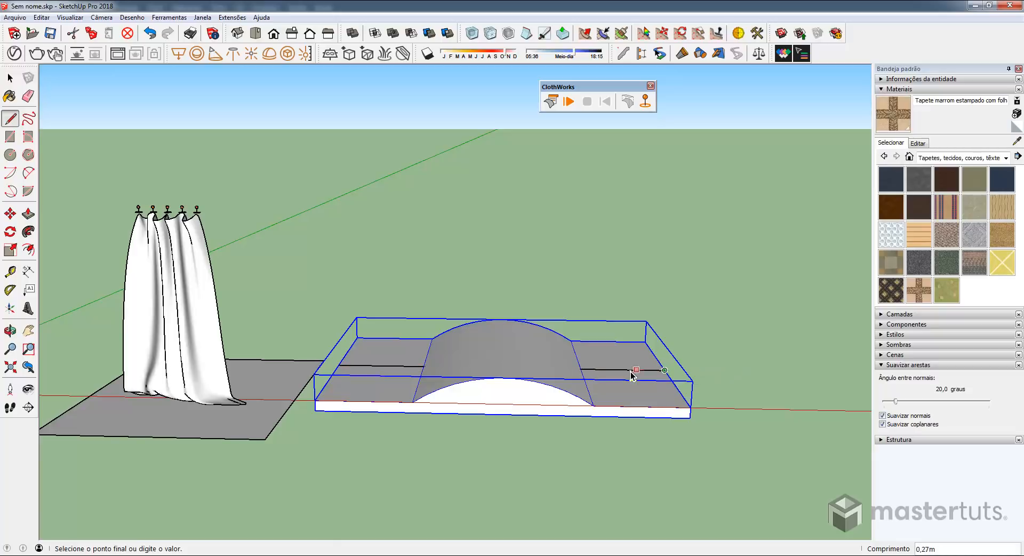
# Step: Move the new line straight up about 1.52 m above the humped collider
pyautogui.press('space')
pyautogui.press('Escape')
pyautogui.press('m')
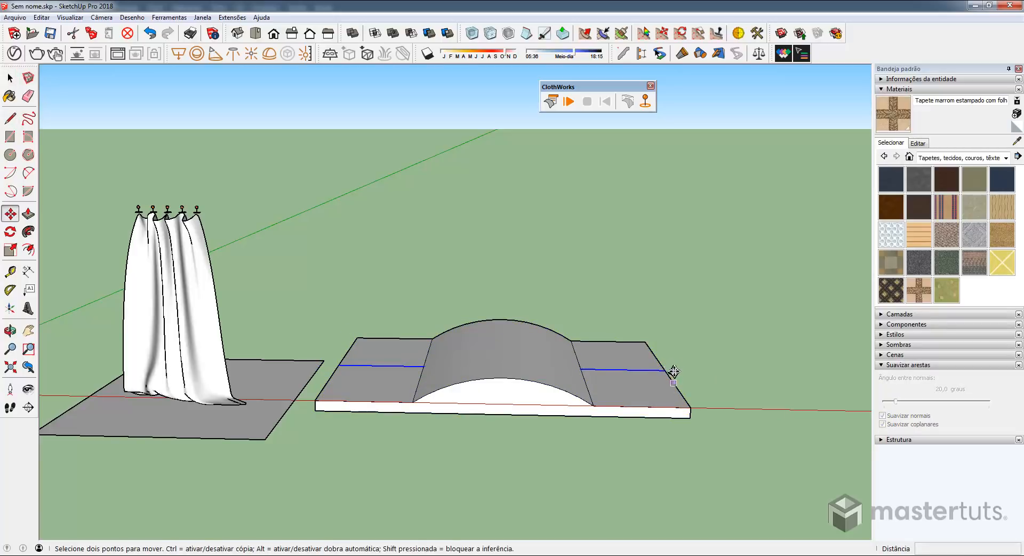
pyautogui.click(664, 369)
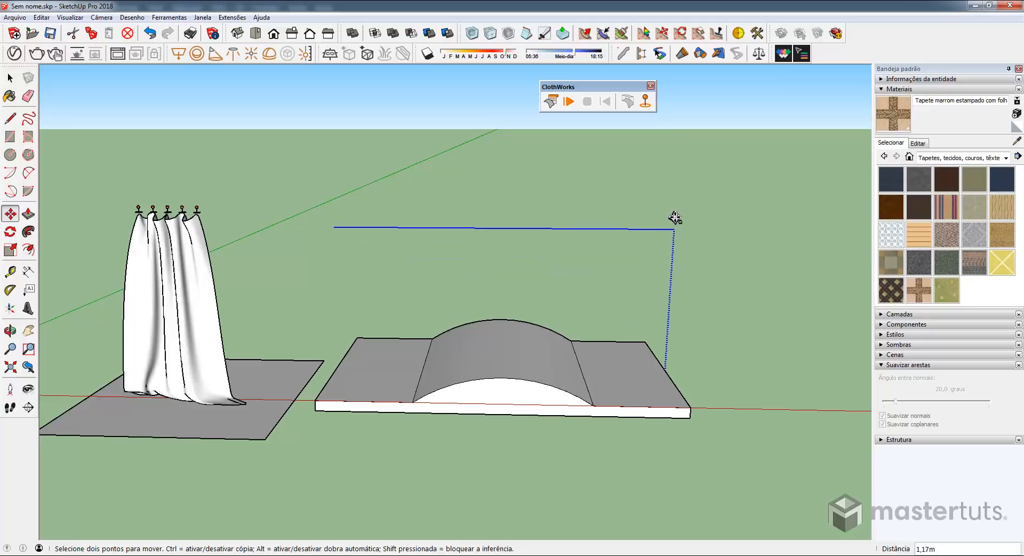
pyautogui.click(676, 184)
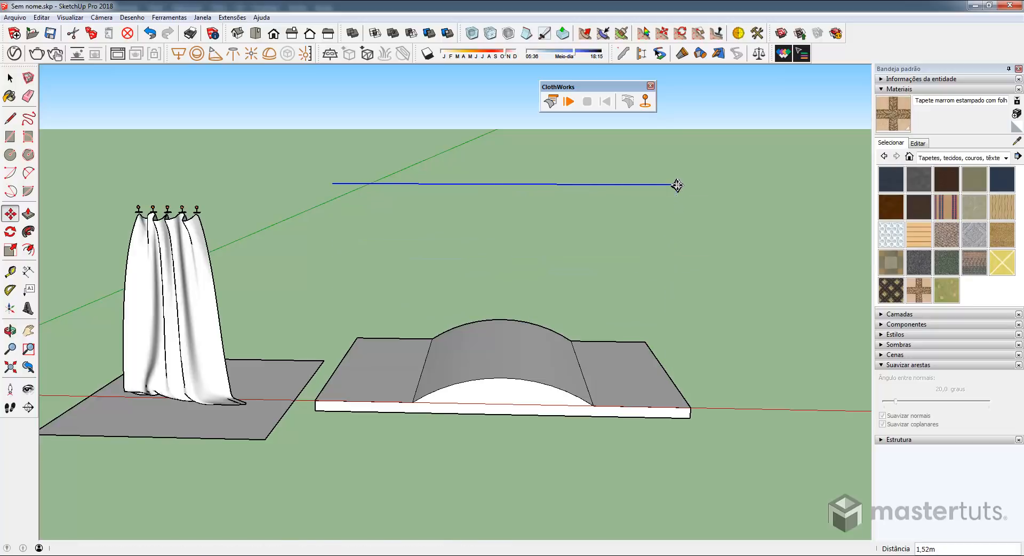
# Step: Divide the raised line into short equal segments and check the division on a single segment
pyautogui.rightClick(565, 184)
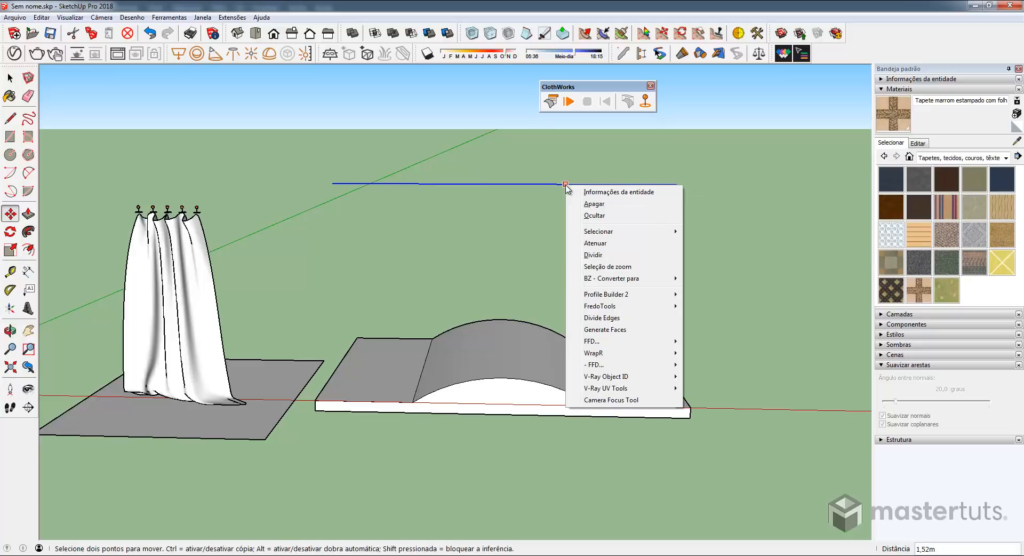
pyautogui.click(592, 255)
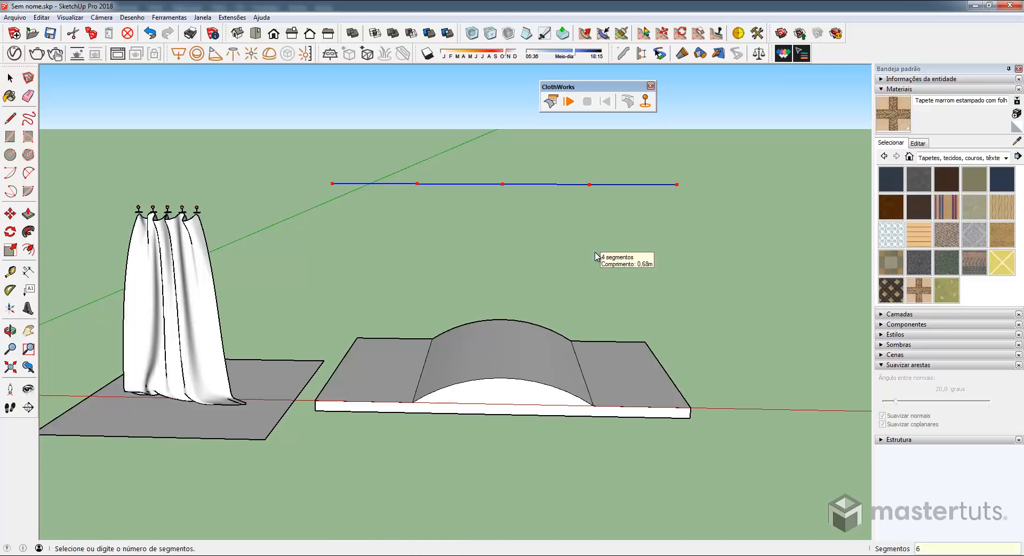
pyautogui.click(596, 255)
pyautogui.press('m')
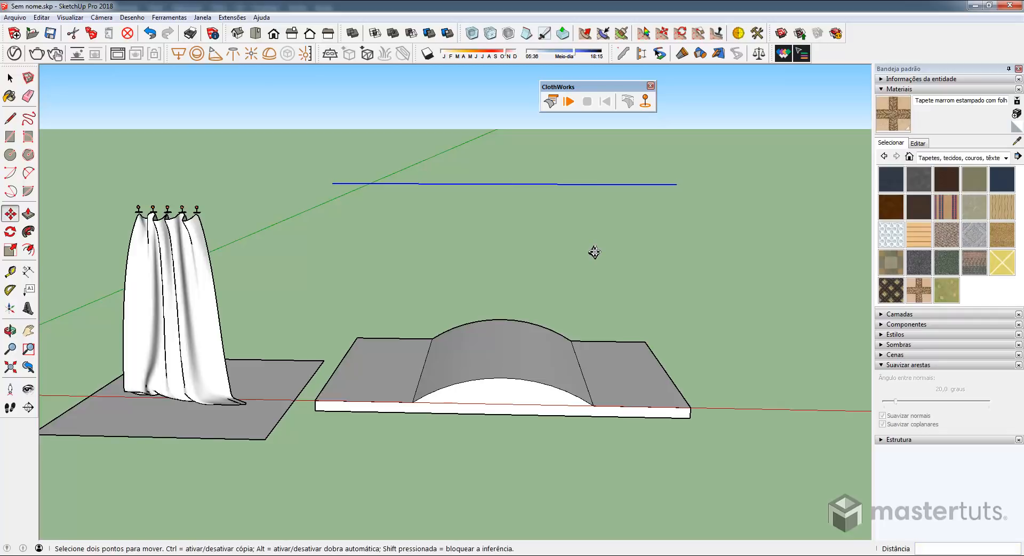
pyautogui.press('space')
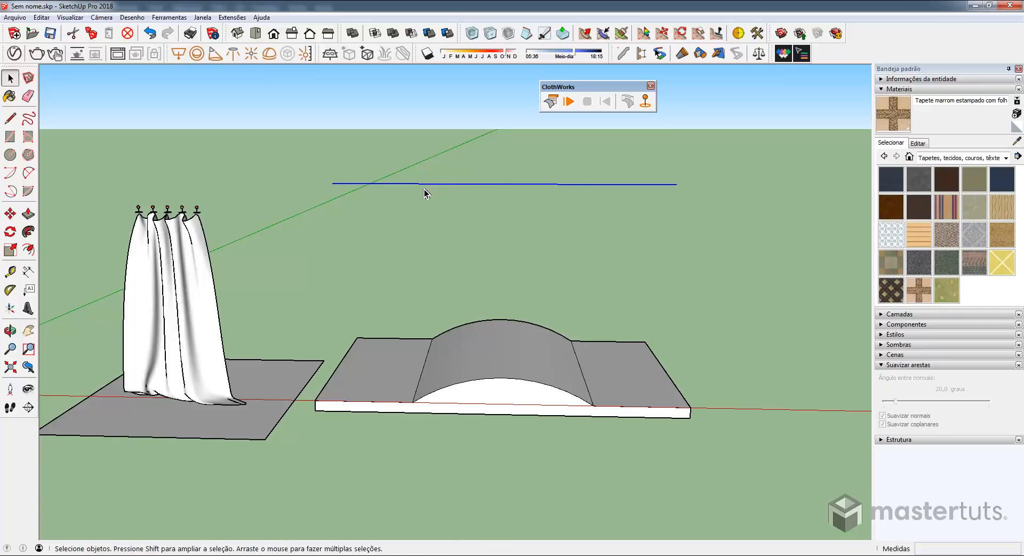
pyautogui.click(453, 188)
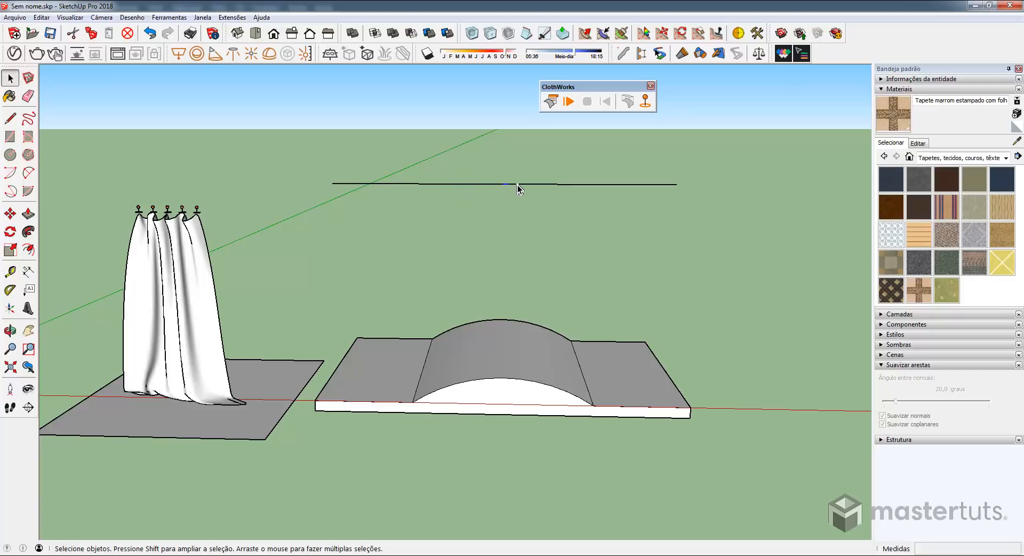
pyautogui.press('Delete')
# Step: Group all segments of the raised line and make the group a ClothWorks cloth
pyautogui.click(580, 185)
pyautogui.moveTo(521, 230); pyautogui.dragTo(736, 232)
pyautogui.rightClick(585, 186)
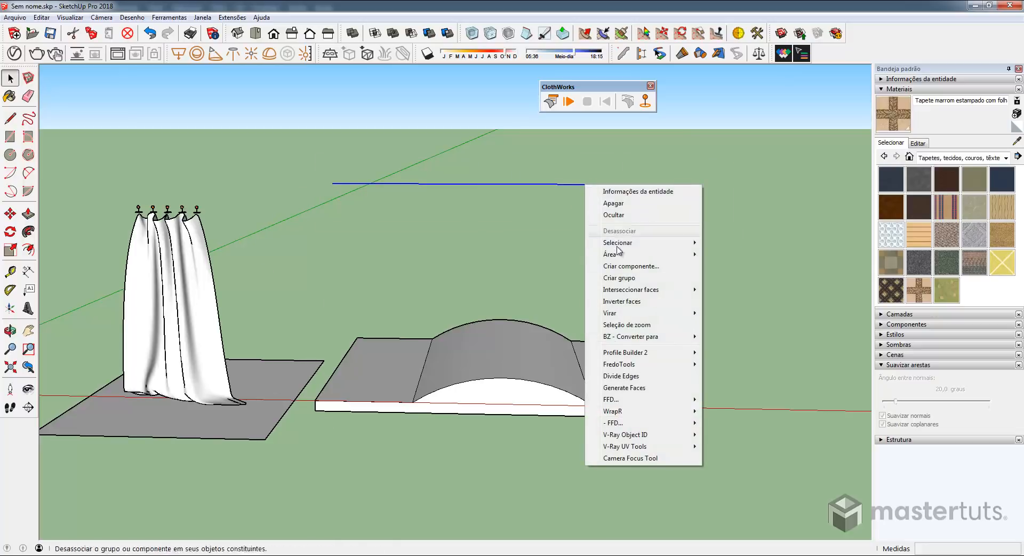
pyautogui.click(617, 283)
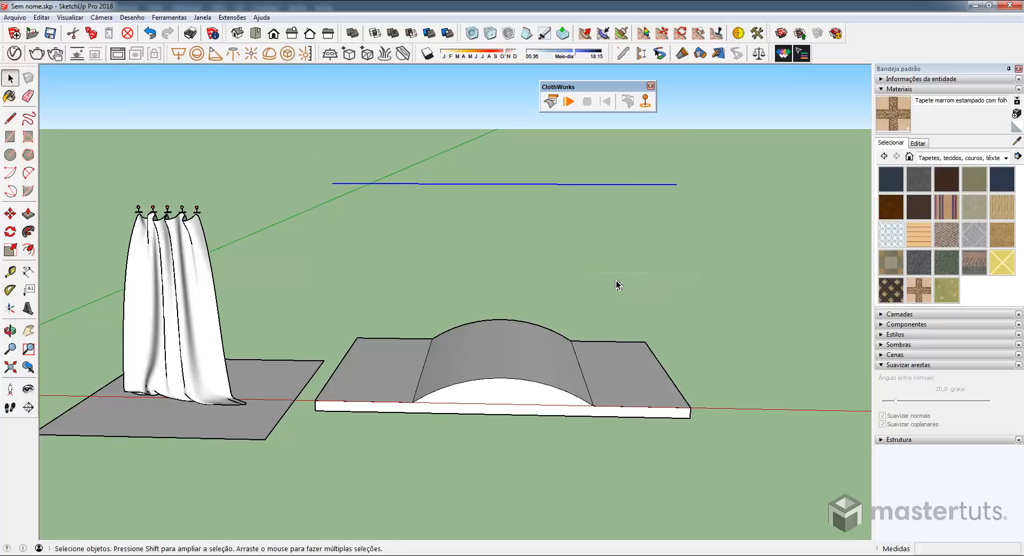
pyautogui.rightClick(548, 185)
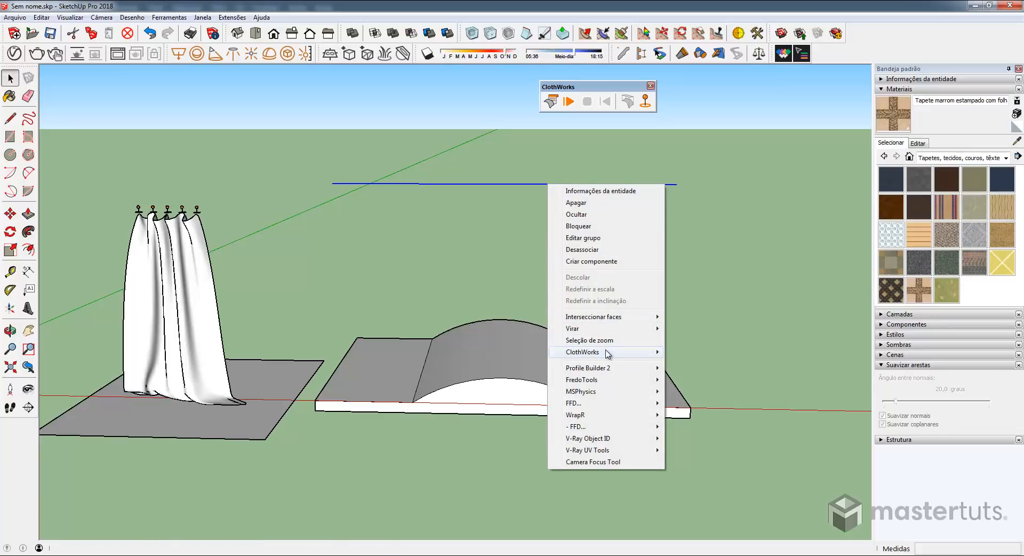
pyautogui.moveTo(607, 353)
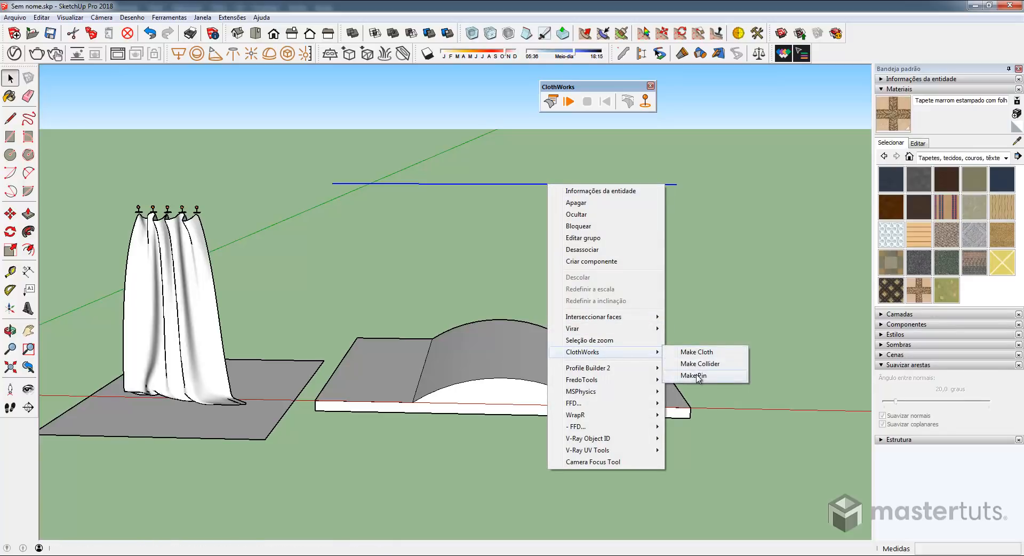
pyautogui.click(710, 353)
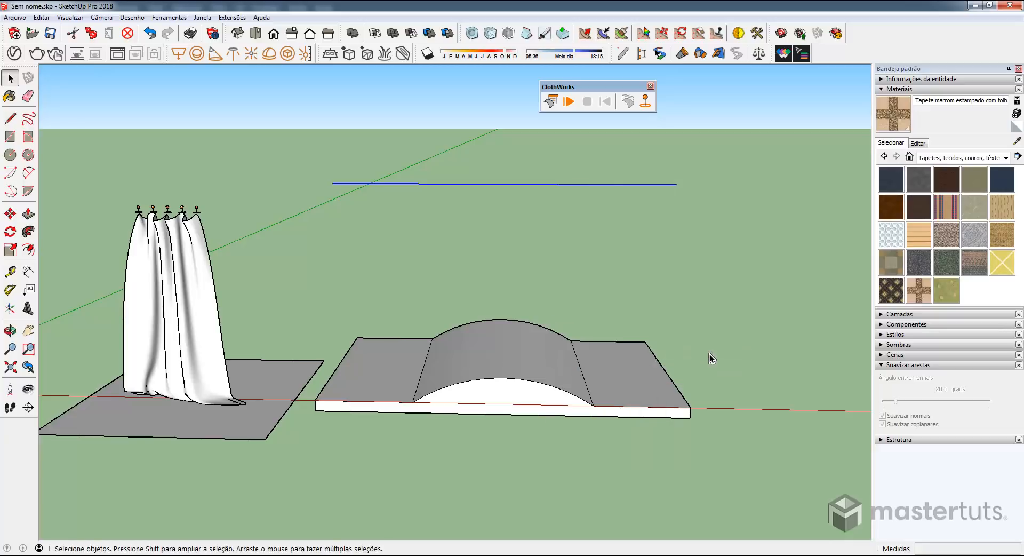
# Step: Set the draped curtain's cloth to Ignore in ClothWorks so it stays out of the simulation
pyautogui.click(209, 288)
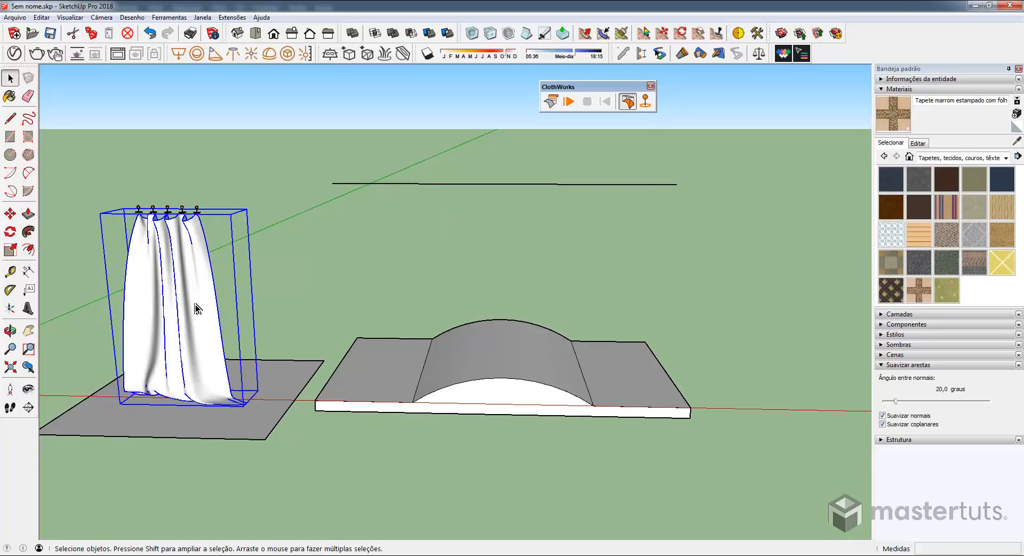
pyautogui.rightClick(190, 286)
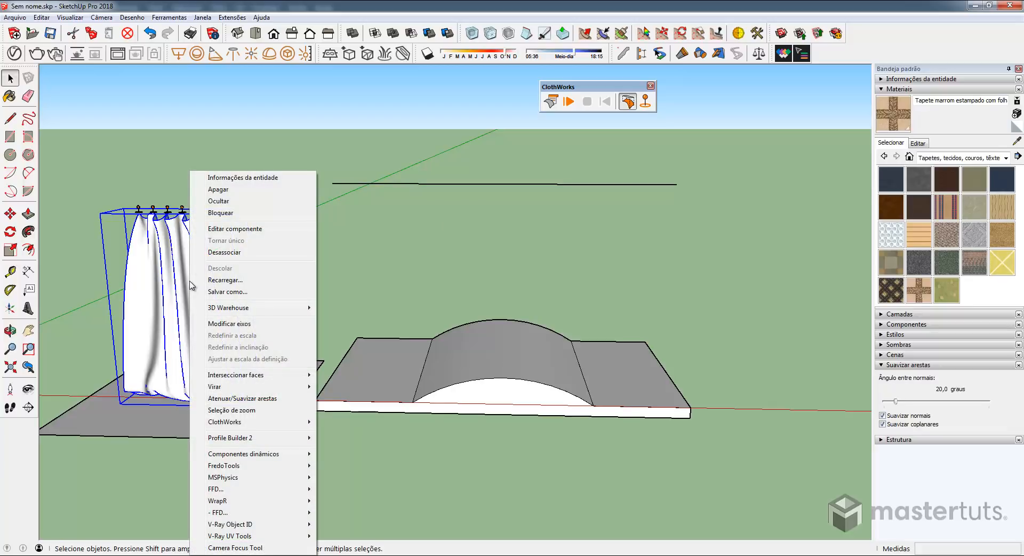
pyautogui.moveTo(251, 424)
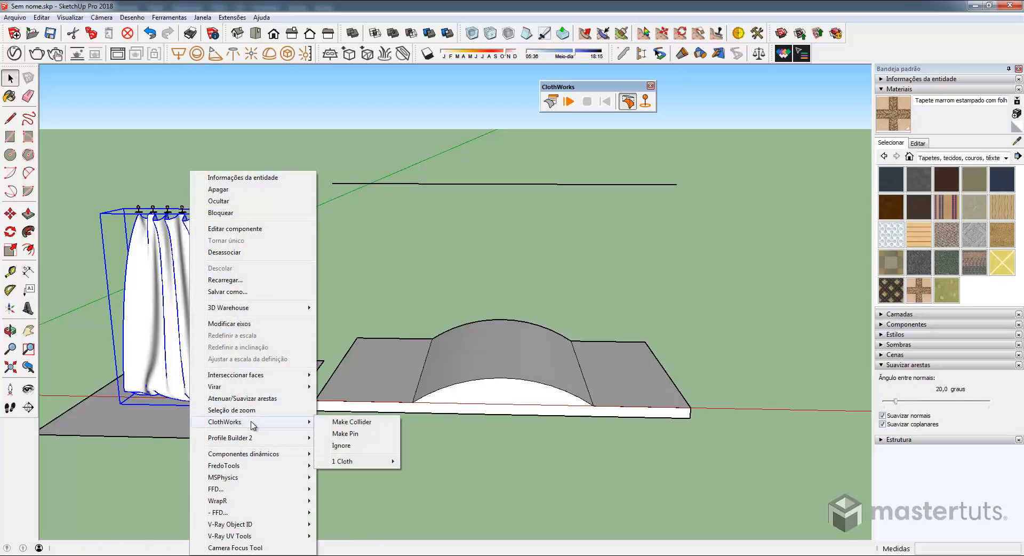
pyautogui.moveTo(363, 463)
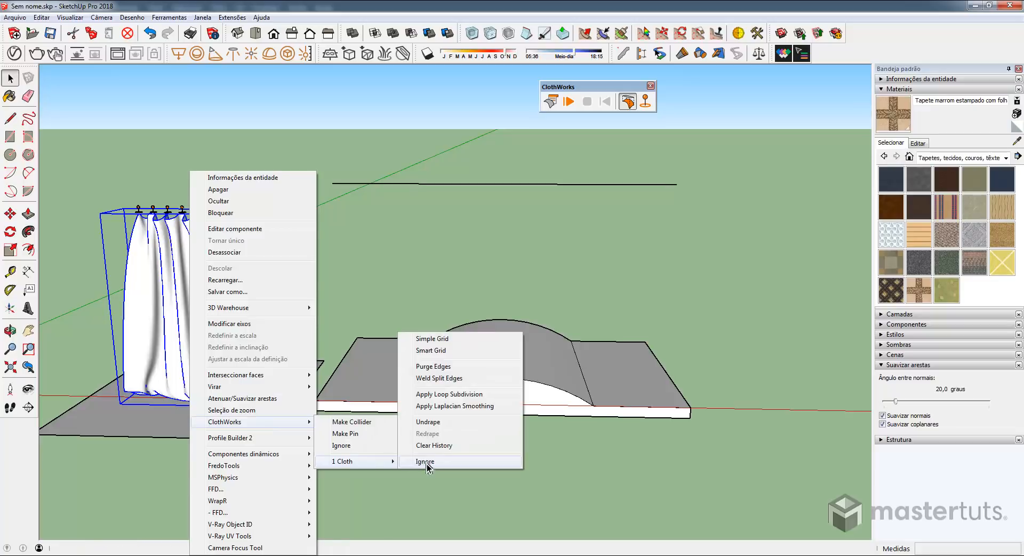
pyautogui.click(424, 461)
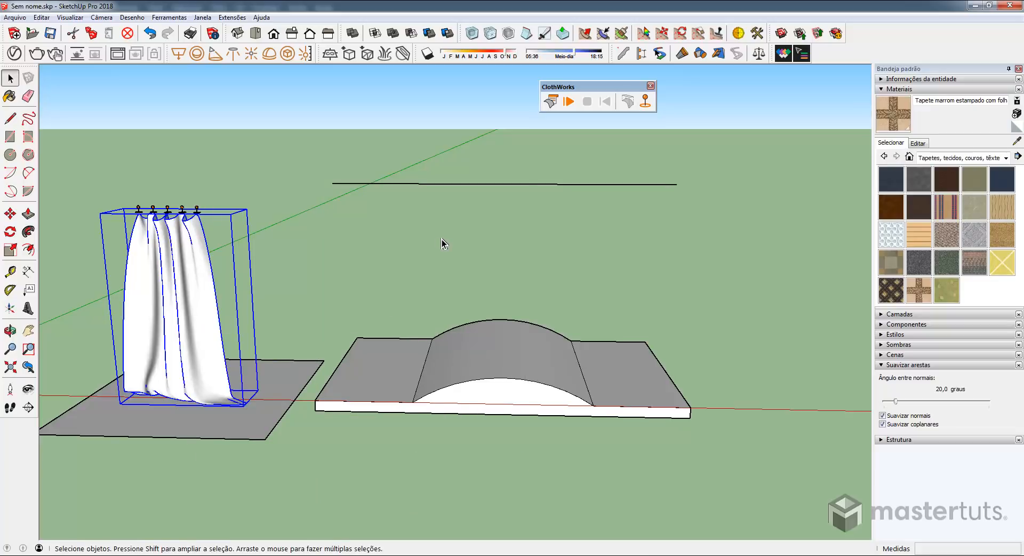
# Step: Run the ClothWorks simulation to drop the raised line onto the humped collider
pyautogui.click(441, 239)
pyautogui.click(568, 102)
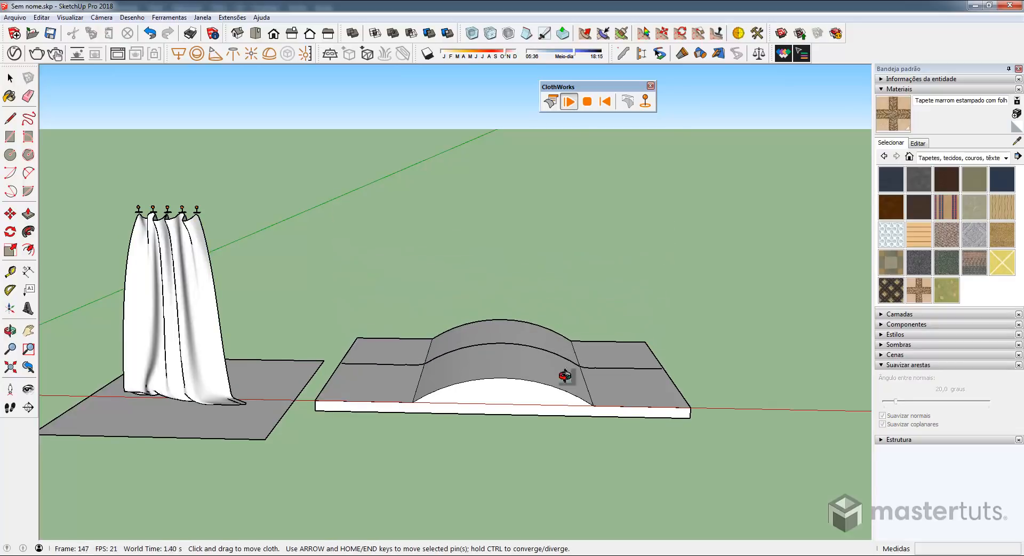
# Step: Inspect the line draped over the humped collider and pull its ends sideways across the flat parts during the simulation
pyautogui.scroll(8, 565, 382)
pyautogui.scroll(5, 486, 361)
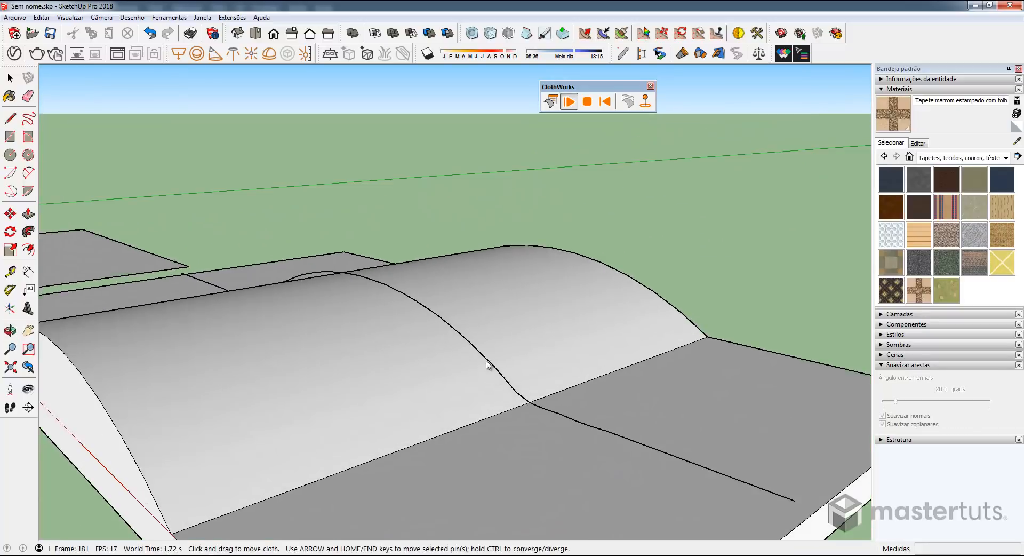
pyautogui.moveTo(343, 281); pyautogui.dragTo(270, 389, button='middle')
pyautogui.scroll(-5, 193, 424)
pyautogui.moveTo(193, 424); pyautogui.dragTo(309, 405, button='middle')
pyautogui.moveTo(560, 349); pyautogui.dragTo(532, 380, button='middle')
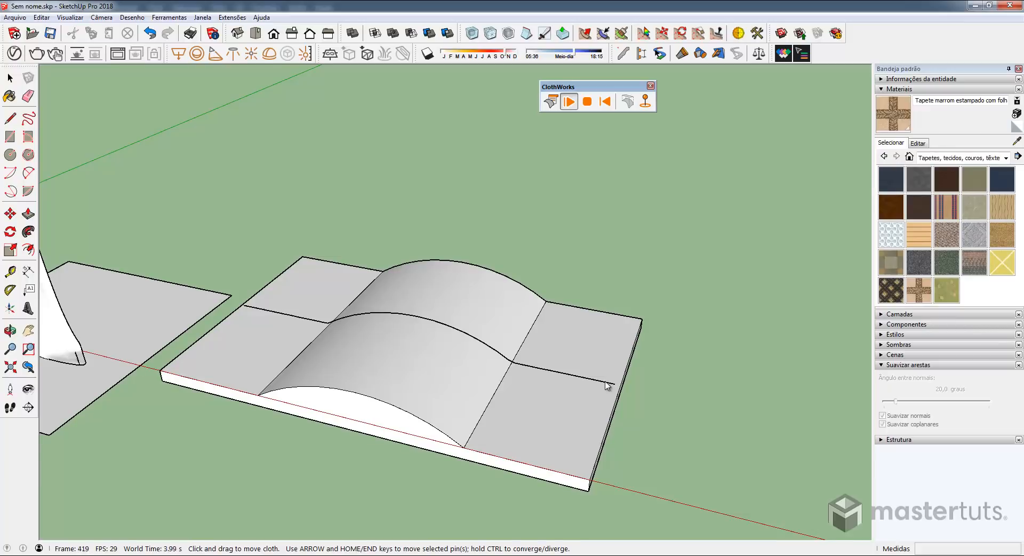
pyautogui.moveTo(606, 384); pyautogui.dragTo(556, 409)
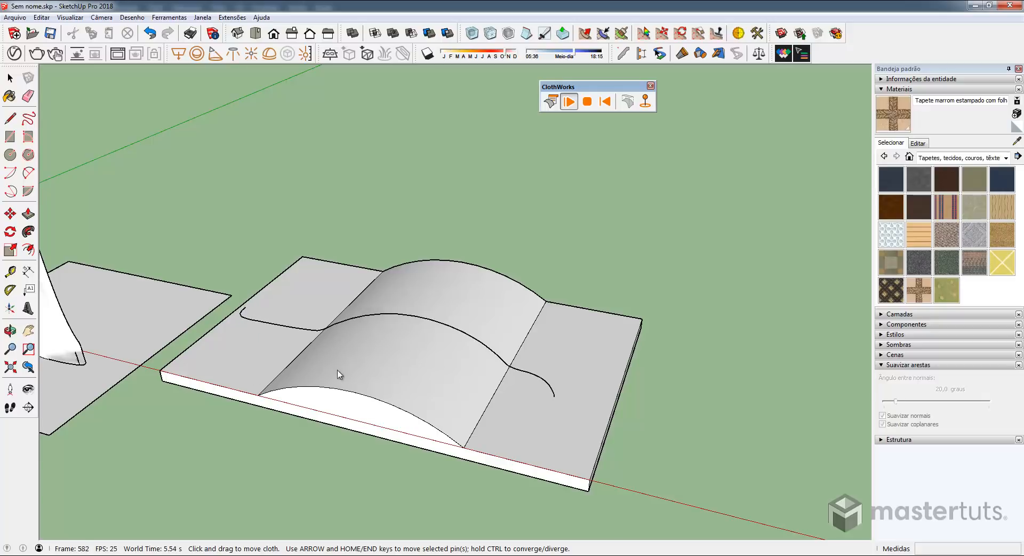
# Step: Stop the ClothWorks simulation, keeping the line in its draped shape over the hump
pyautogui.moveTo(509, 343); pyautogui.dragTo(651, 315, button='middle')
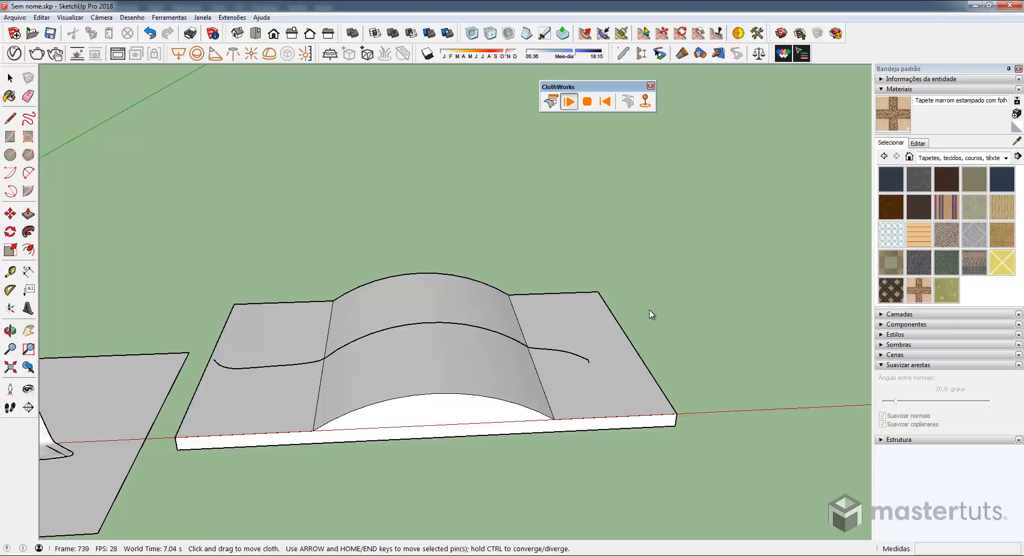
pyautogui.click(507, 341)
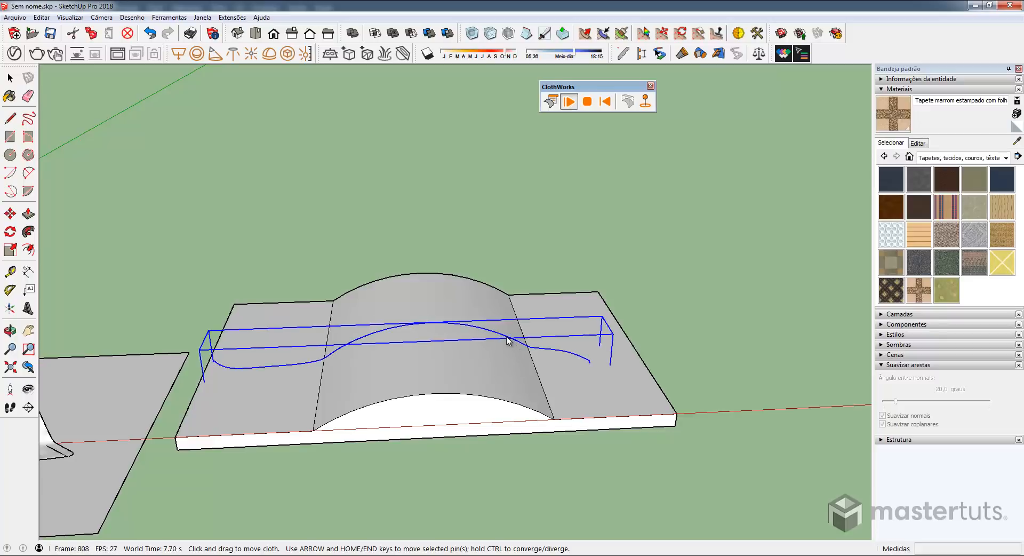
pyautogui.click(587, 101)
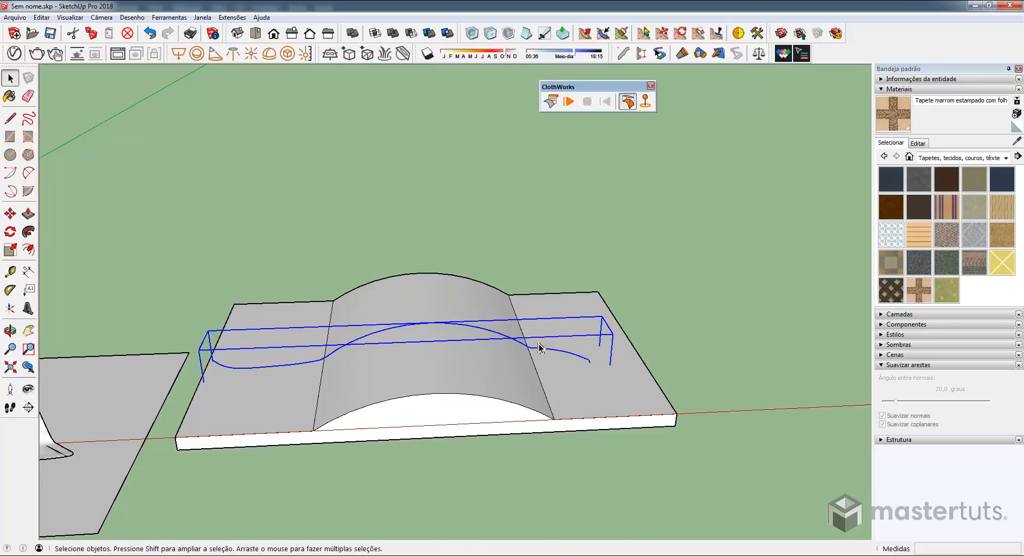
pyautogui.click(594, 284)
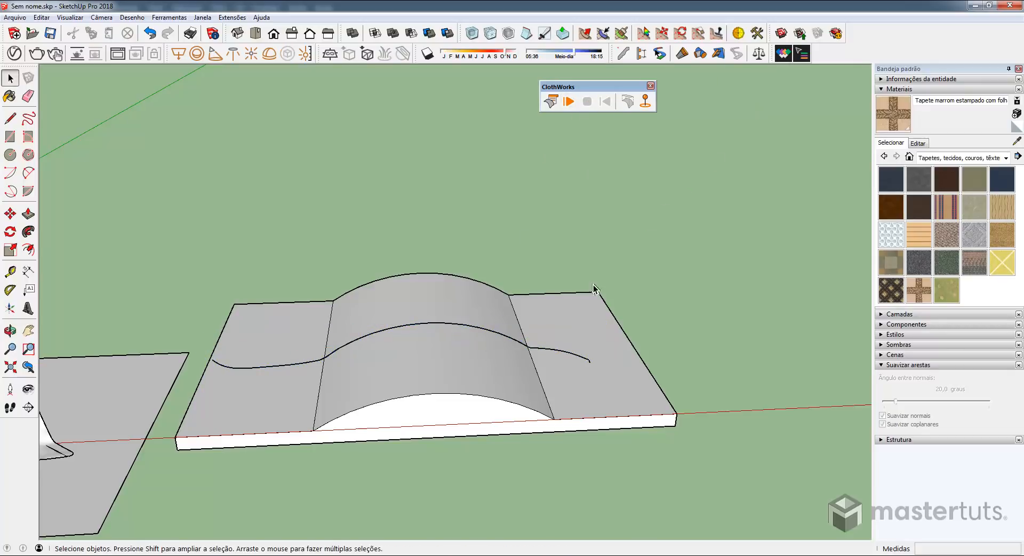
pyautogui.click(519, 344)
# Step: Draw an upright rectangle in the front view, in the empty space beside the humped collider
pyautogui.moveTo(247, 302); pyautogui.dragTo(410, 288, button='middle')
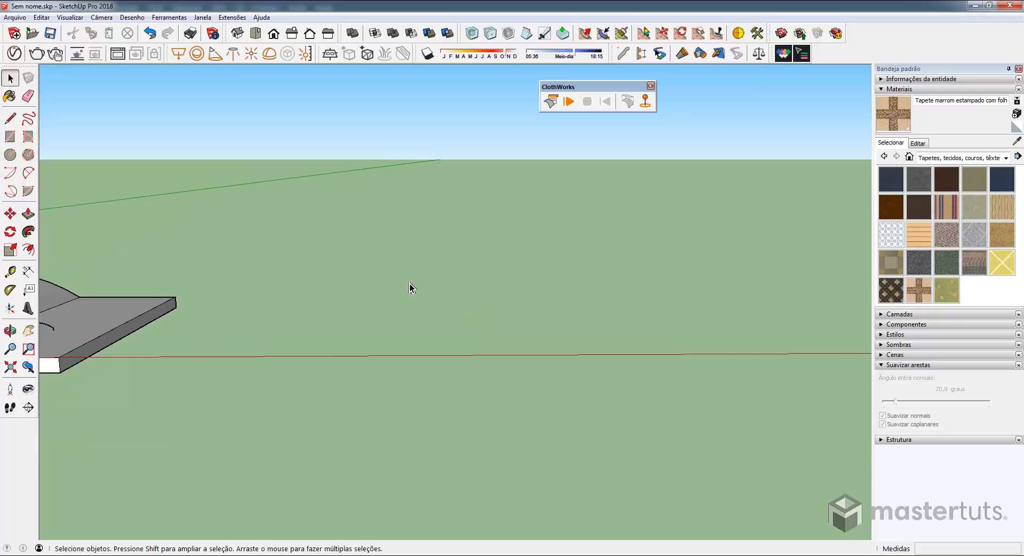
pyautogui.moveTo(410, 283); pyautogui.dragTo(430, 247, button='middle')
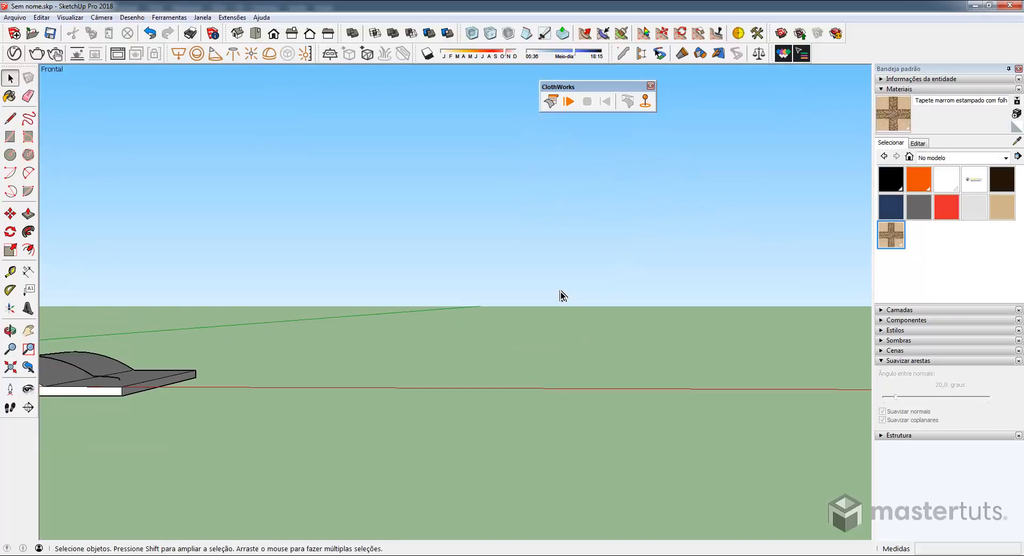
pyautogui.press('r')
pyautogui.click(466, 324)
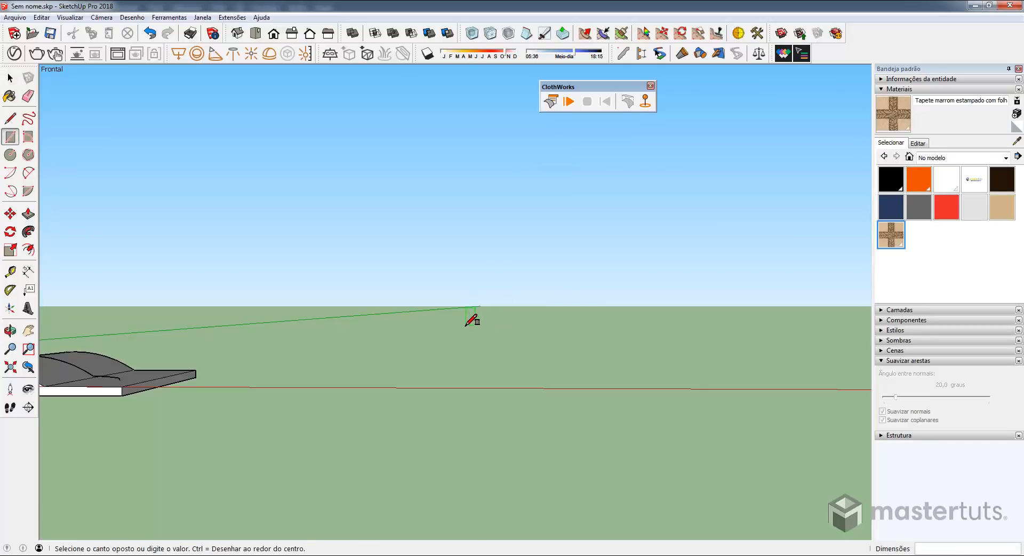
pyautogui.click(649, 188)
pyautogui.press('space')
# Step: Group the upright rectangle and make the group a ClothWorks cloth
pyautogui.click(585, 244)
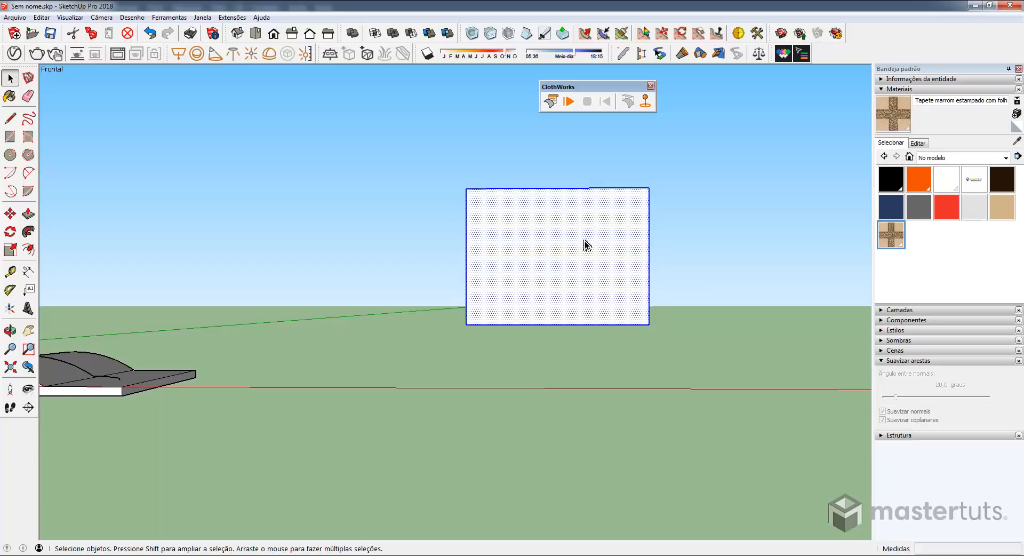
pyautogui.rightClick(586, 243)
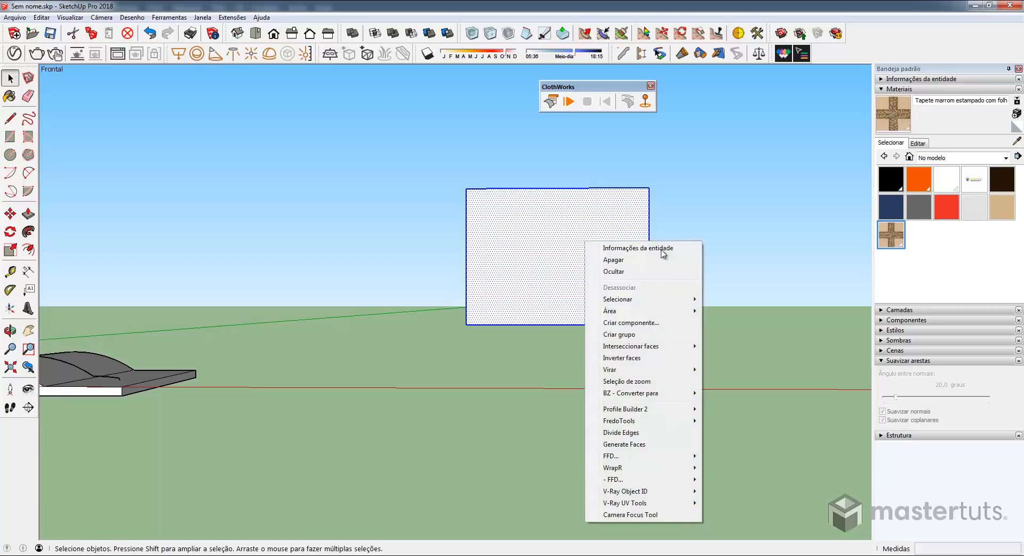
pyautogui.click(634, 336)
pyautogui.rightClick(585, 236)
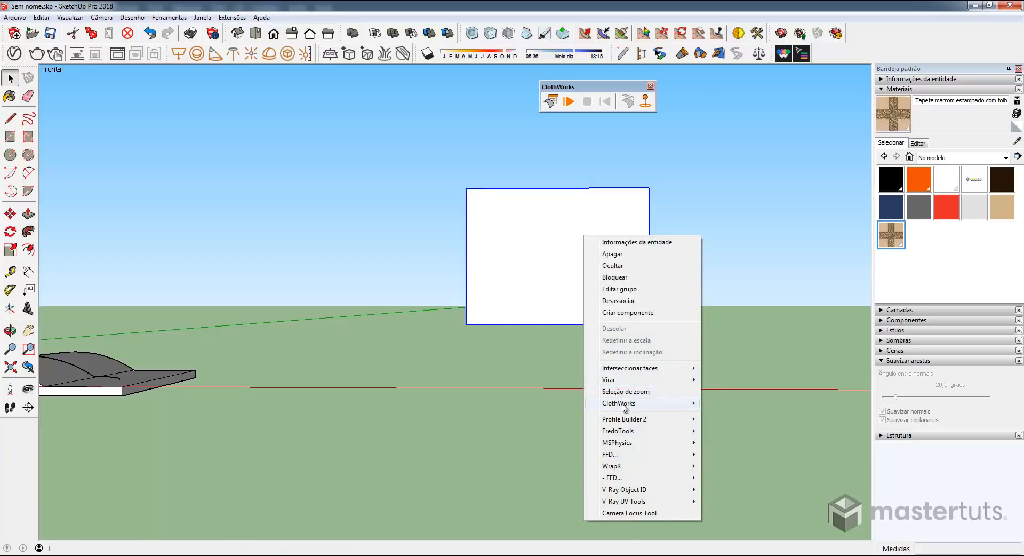
pyautogui.moveTo(624, 406)
pyautogui.click(744, 407)
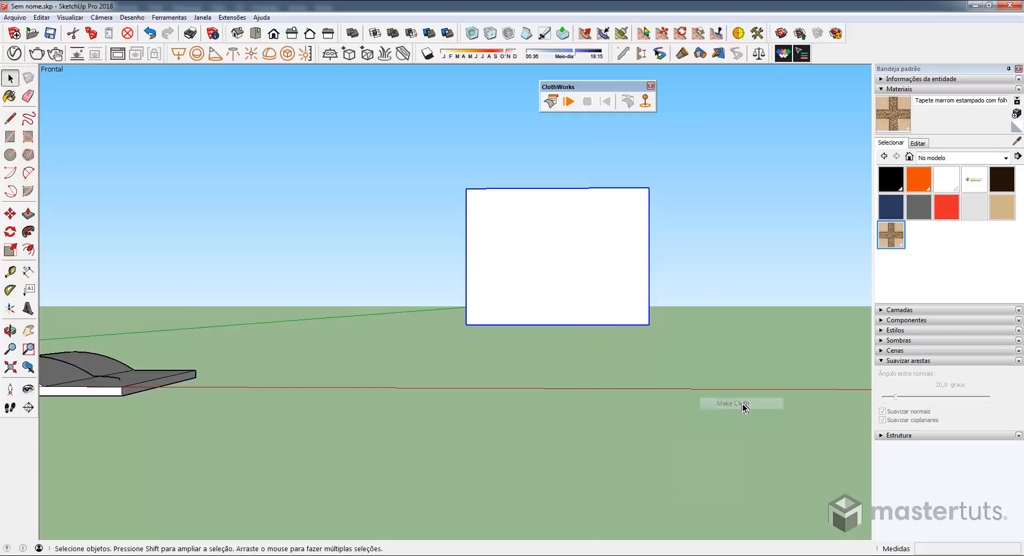
# Step: Apply a Smart Grid with 0,04m padding to the rectangular cloth
pyautogui.rightClick(591, 249)
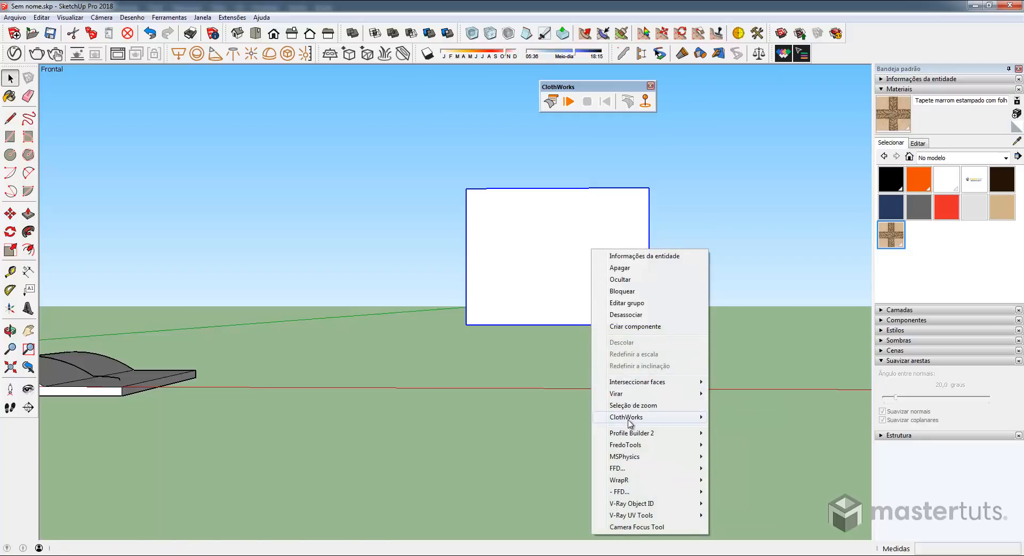
pyautogui.moveTo(627, 417)
pyautogui.moveTo(768, 456)
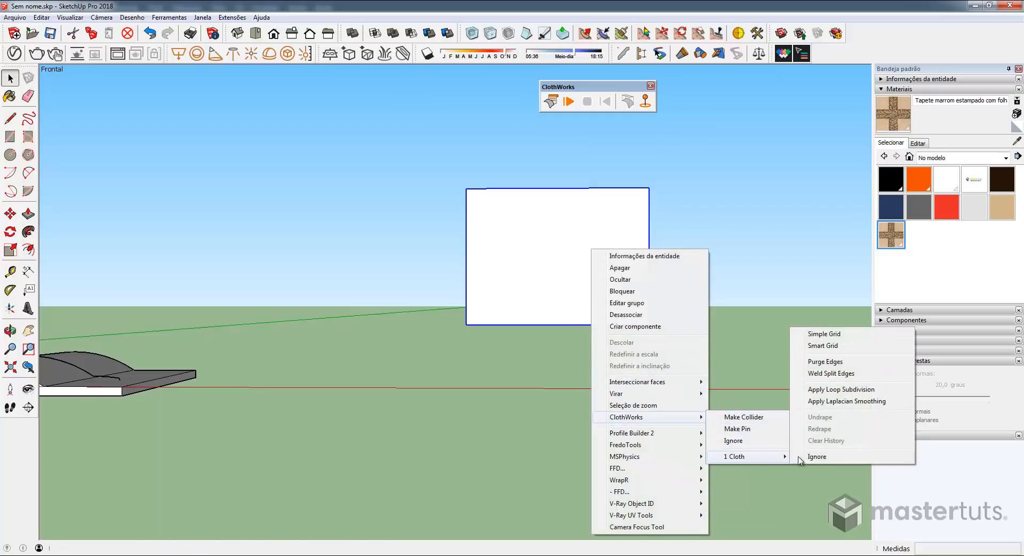
pyautogui.click(829, 347)
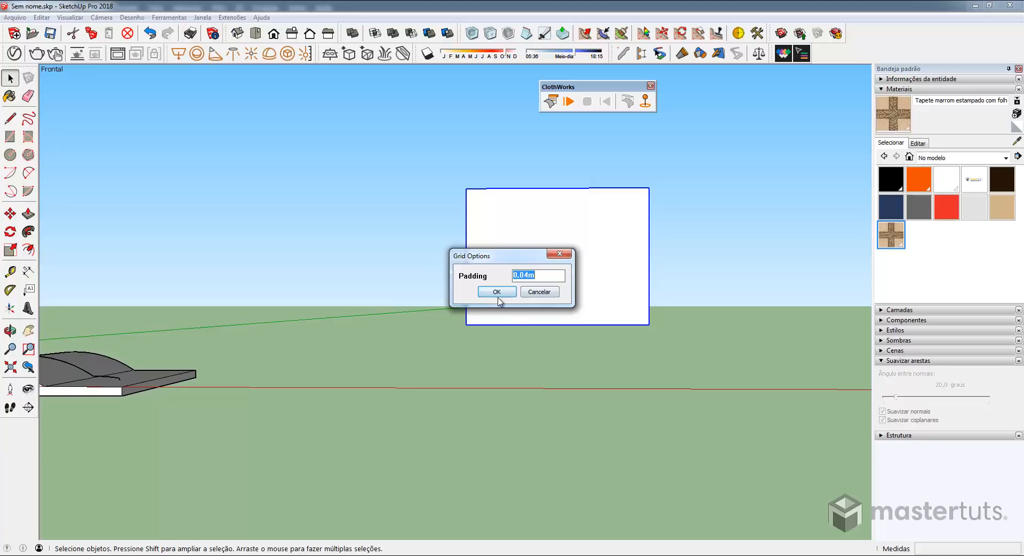
pyautogui.click(497, 292)
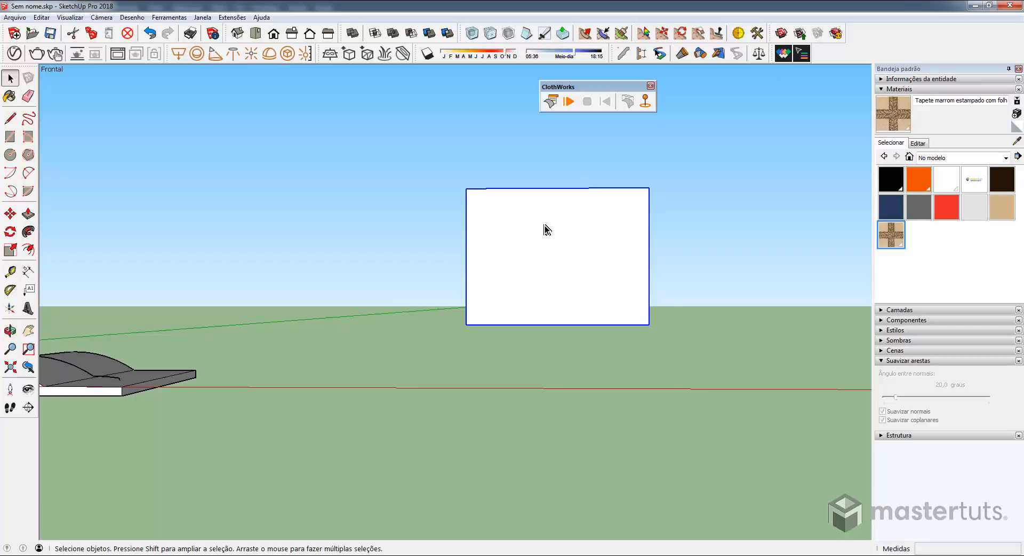
# Step: Pin the upper and lower corners of the rectangular cloth on the side facing the humped collider
pyautogui.click(645, 102)
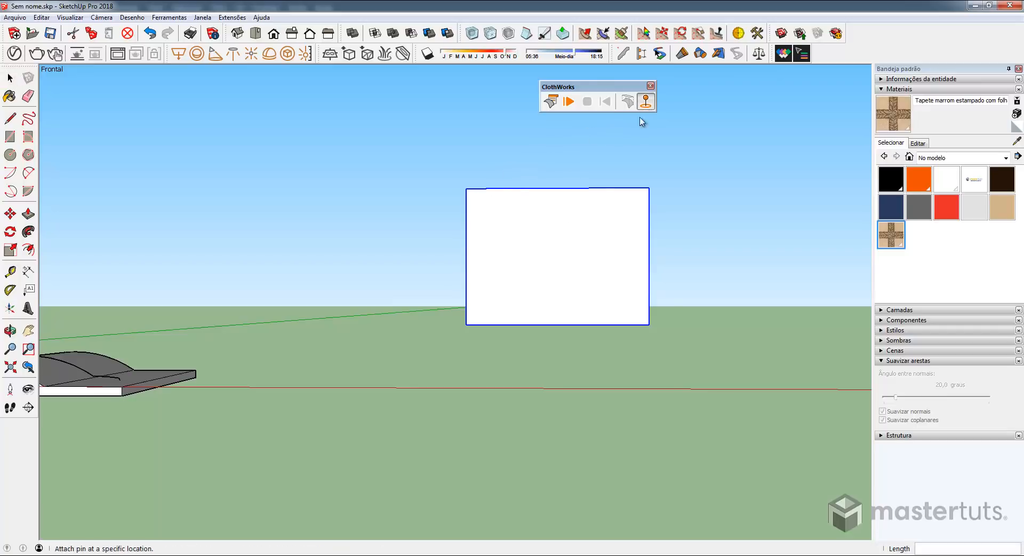
pyautogui.click(467, 188)
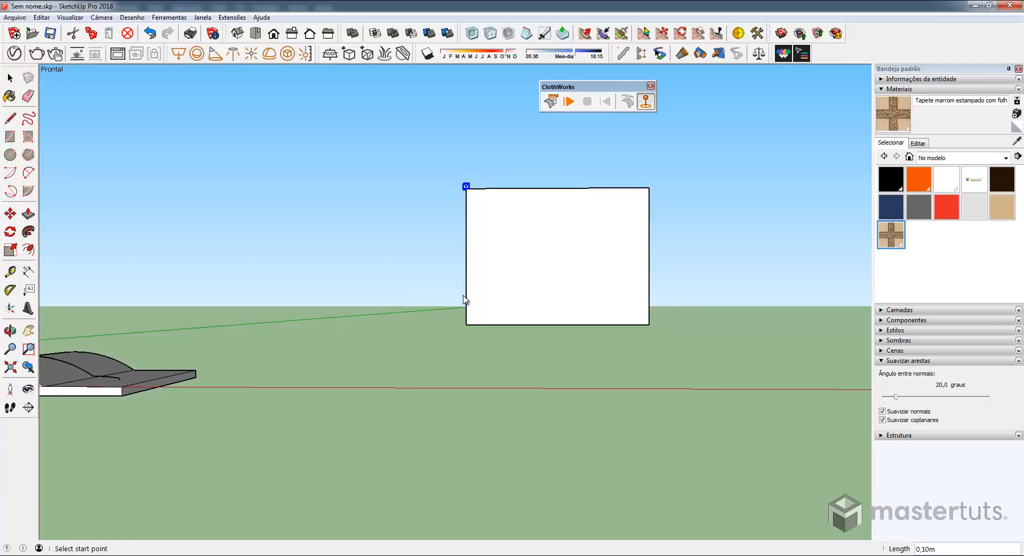
pyautogui.click(467, 329)
pyautogui.click(468, 342)
pyautogui.moveTo(539, 243)
pyautogui.mouseDown(button='middle')
pyautogui.moveTo(589, 224)
pyautogui.moveTo(526, 231)
pyautogui.moveTo(534, 233)
pyautogui.mouseUp(button='middle')
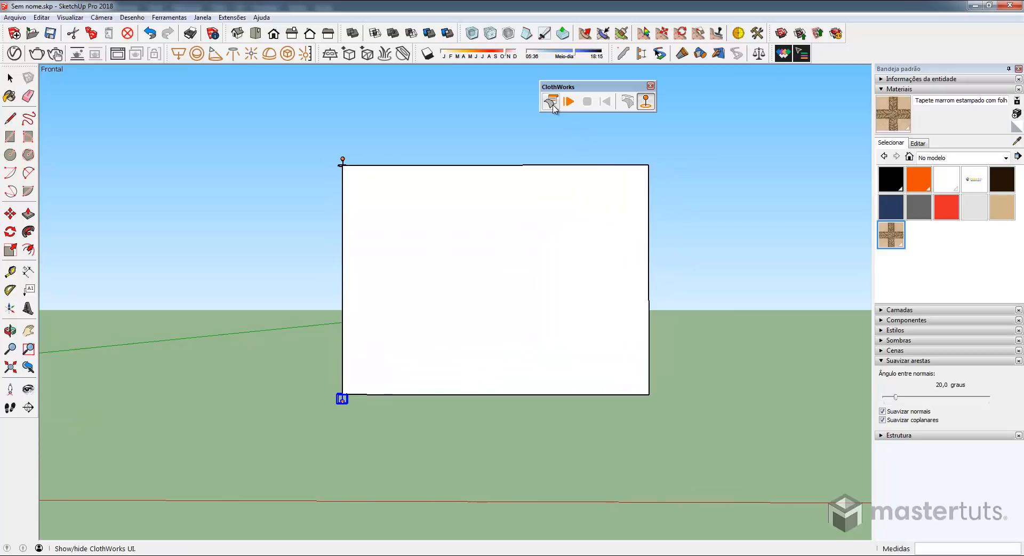
# Step: Set the simulation's X wind to 5 m/s and its viscosity to 0
pyautogui.click(553, 105)
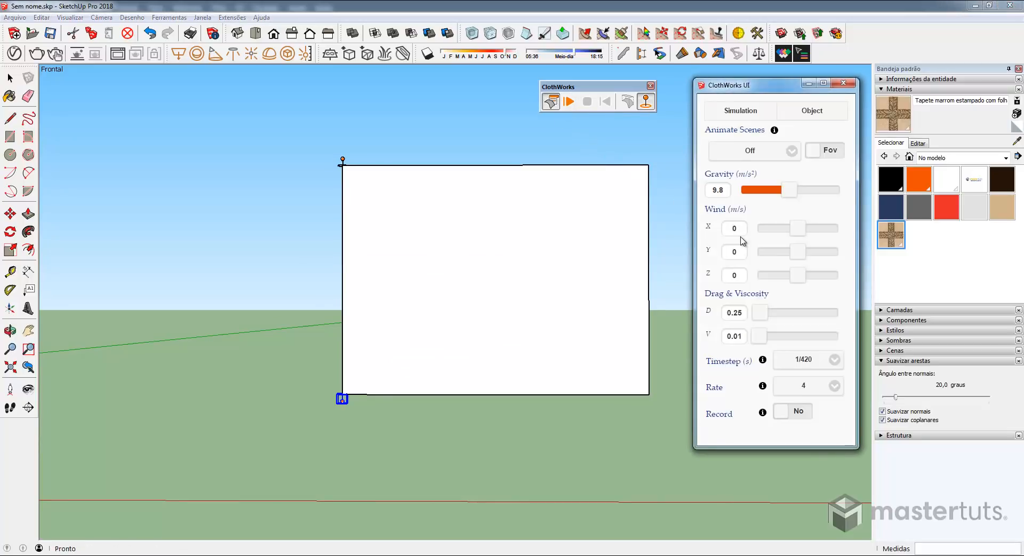
pyautogui.doubleClick(742, 230)
pyautogui.write('5')
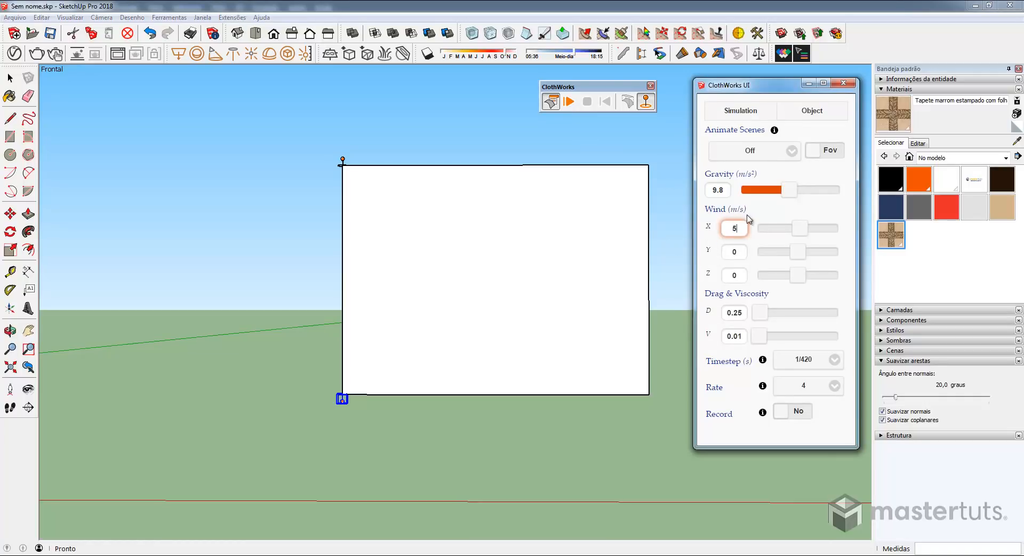
pyautogui.doubleClick(731, 336)
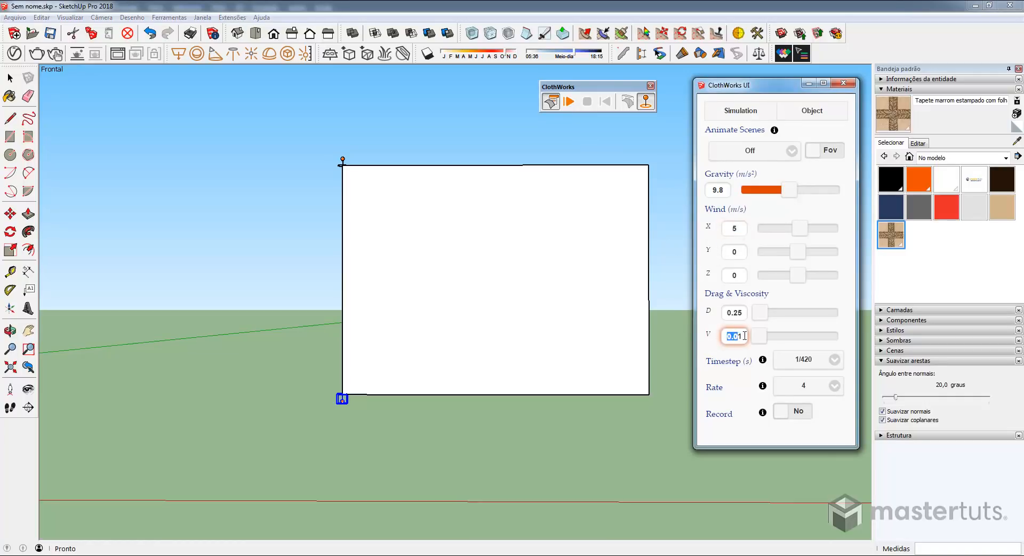
pyautogui.write('0')
# Step: Set the rectangular cloth's density to 150 and its shear to 1
pyautogui.click(812, 110)
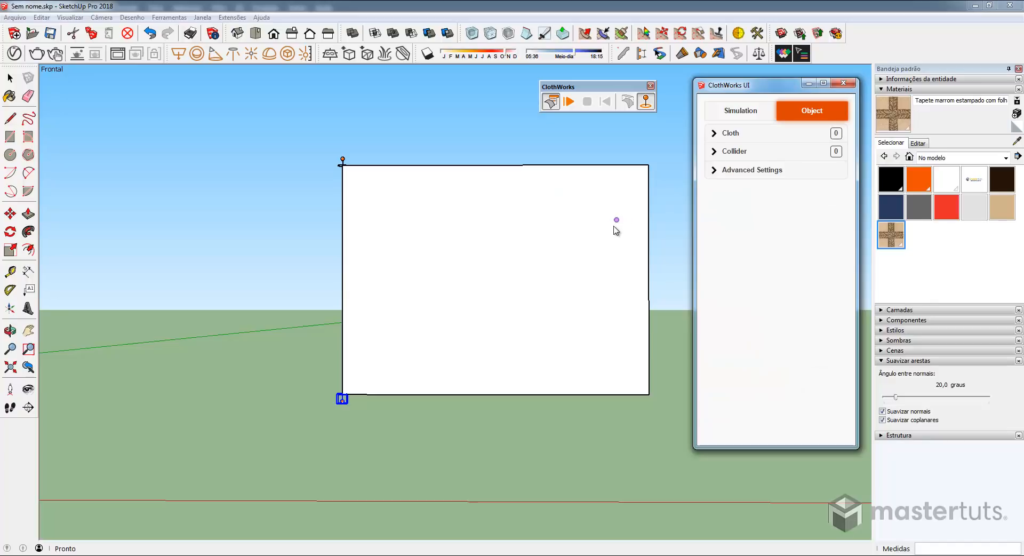
pyautogui.press('space')
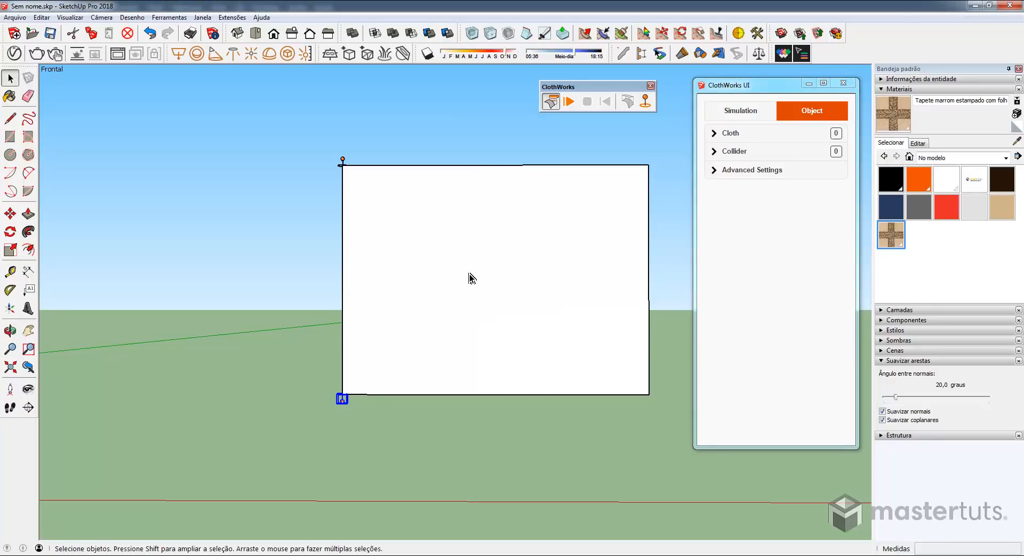
pyautogui.click(518, 241)
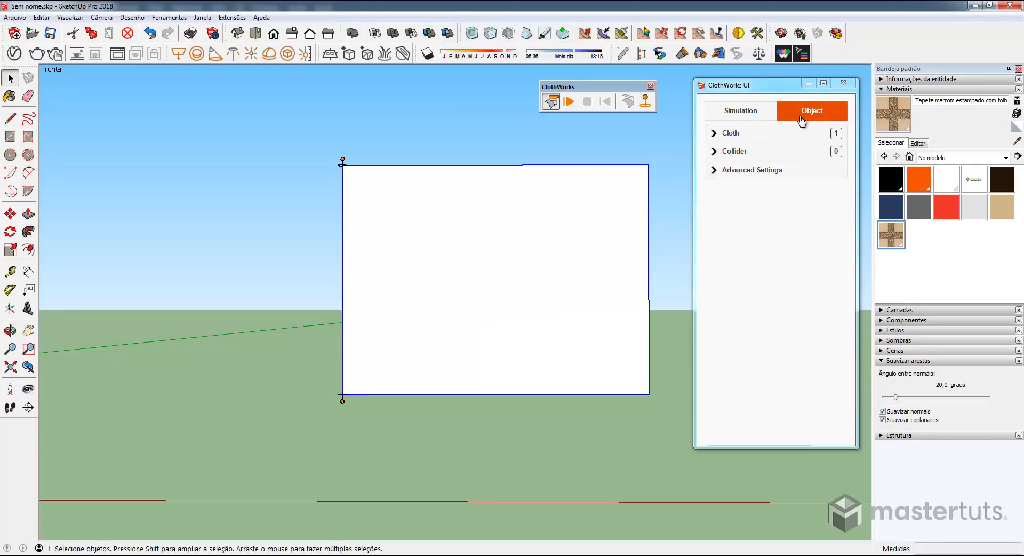
pyautogui.click(735, 133)
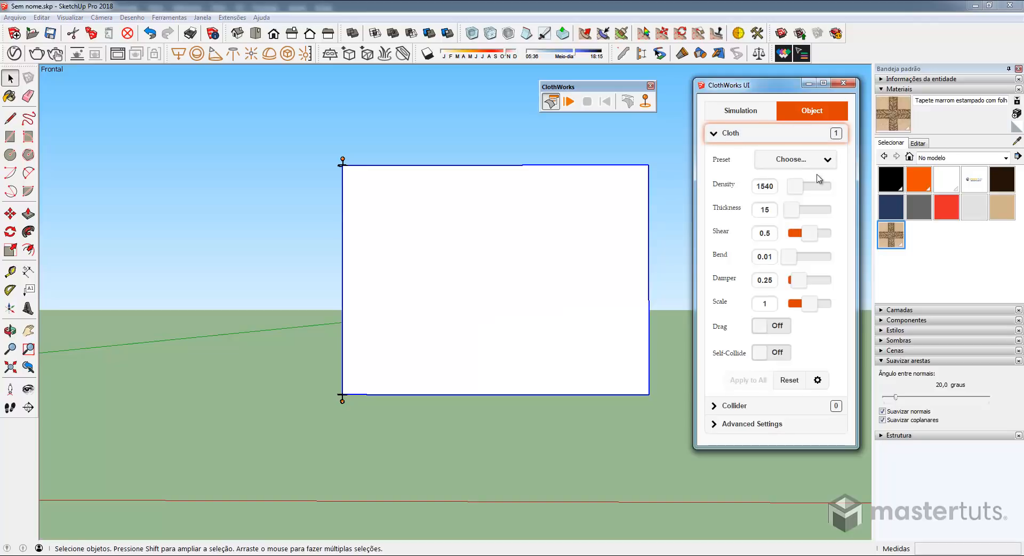
pyautogui.doubleClick(777, 189)
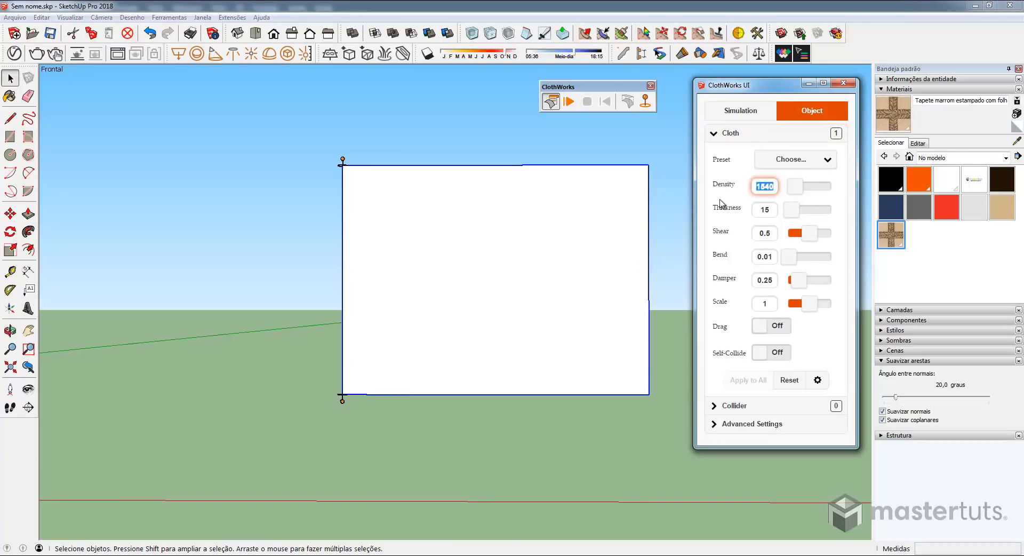
pyautogui.write('150')
pyautogui.doubleClick(772, 238)
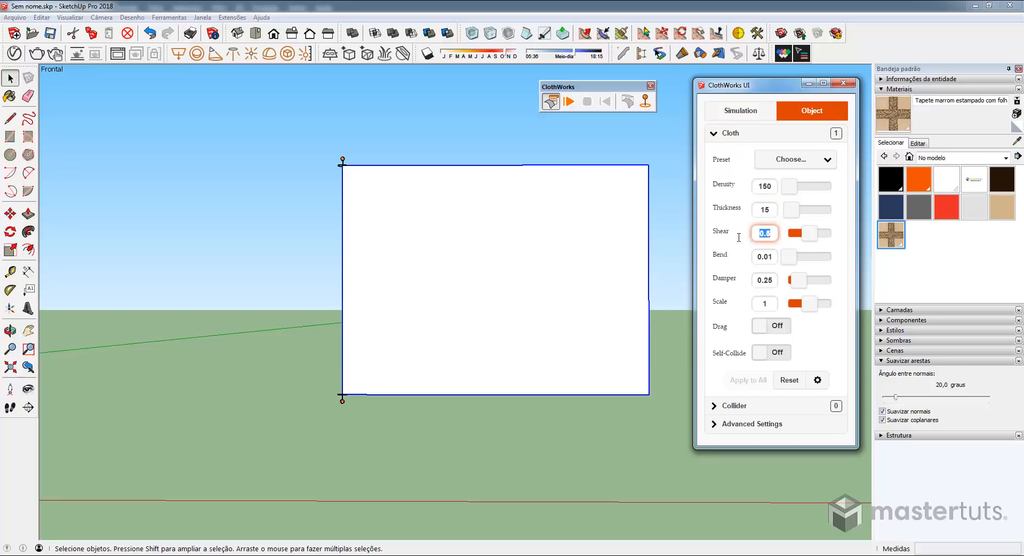
pyautogui.write('1')
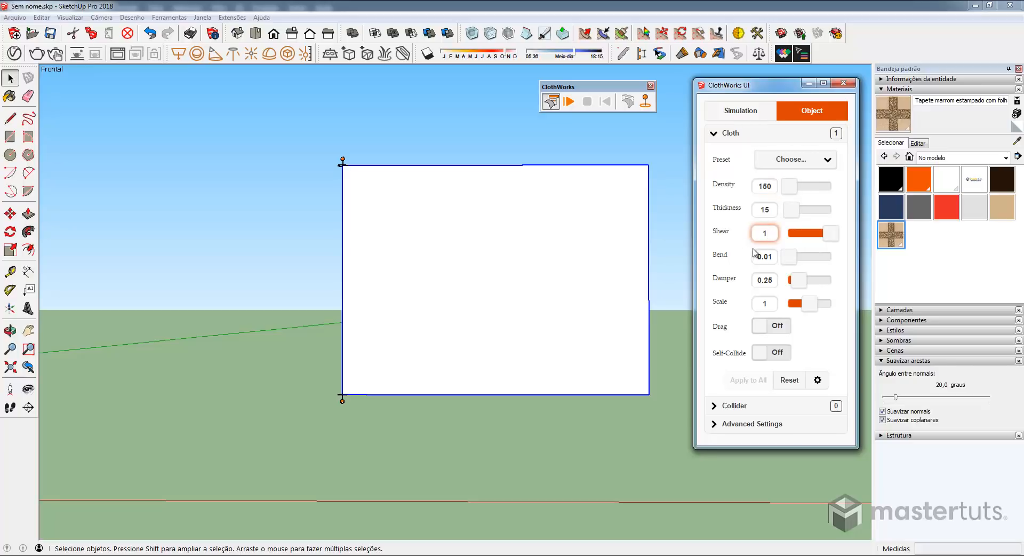
# Step: Set the rectangular cloth's damper to 0.1 and turn on Drag and Self-Collide
pyautogui.doubleClick(771, 275)
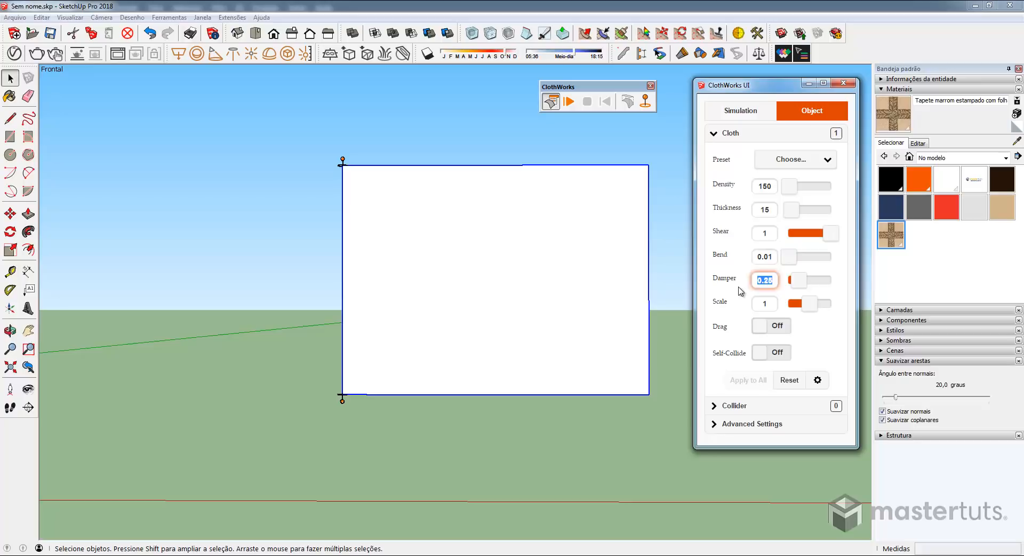
pyautogui.write('0')
pyautogui.click(782, 329)
pyautogui.click(783, 357)
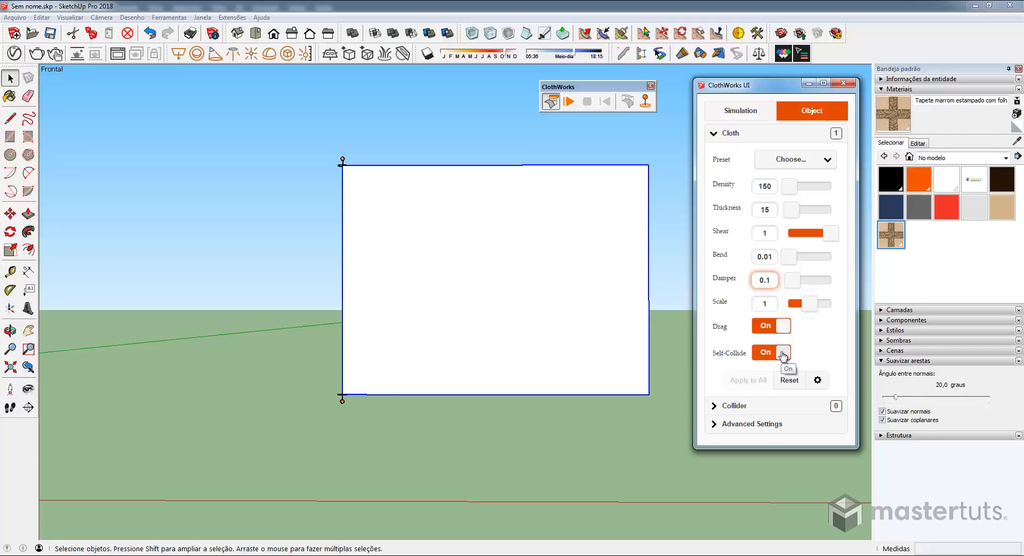
# Step: Paint the face inside the cloth group with the mastertuts logo material from the model and close the group
pyautogui.doubleClick(476, 299)
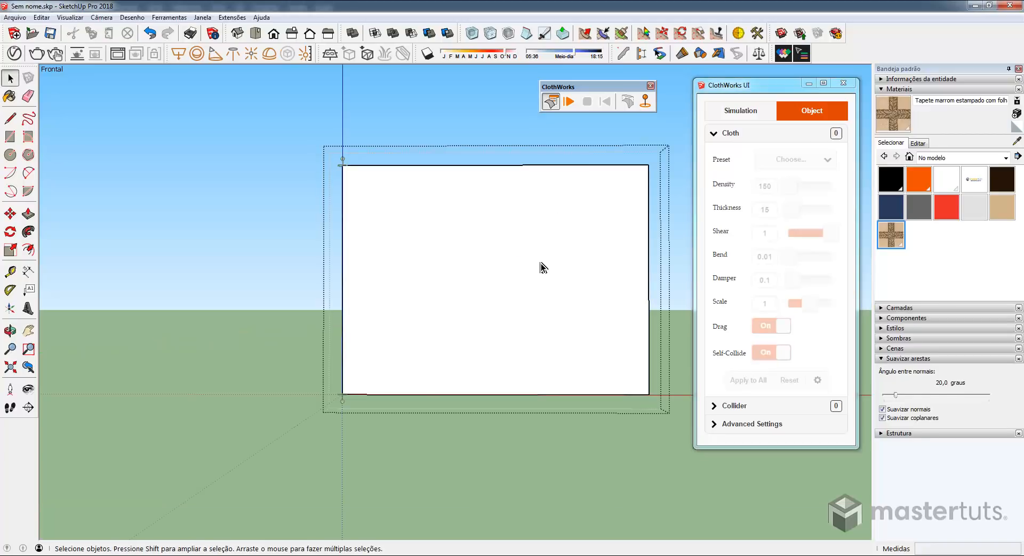
pyautogui.click(543, 267)
pyautogui.click(973, 180)
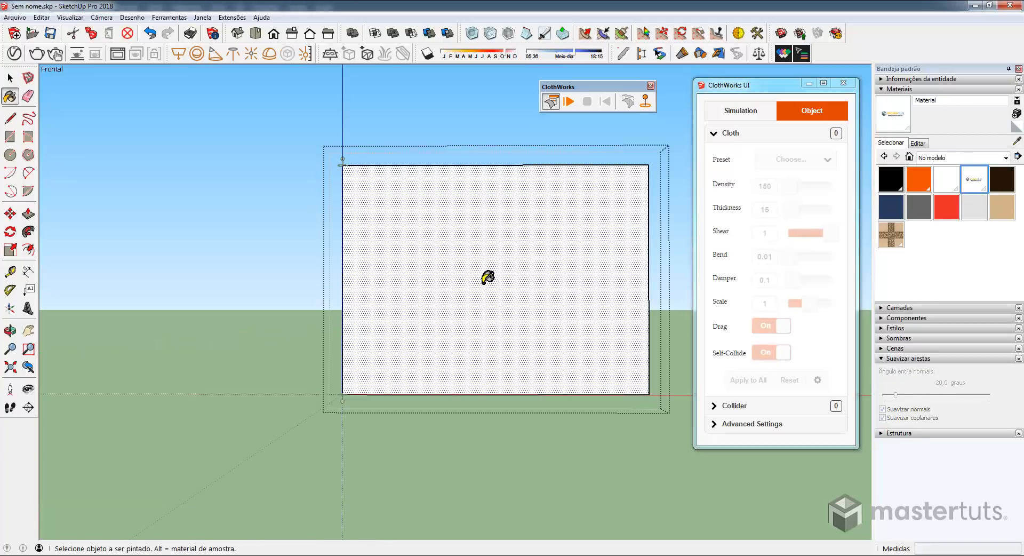
pyautogui.click(485, 280)
pyautogui.press('space')
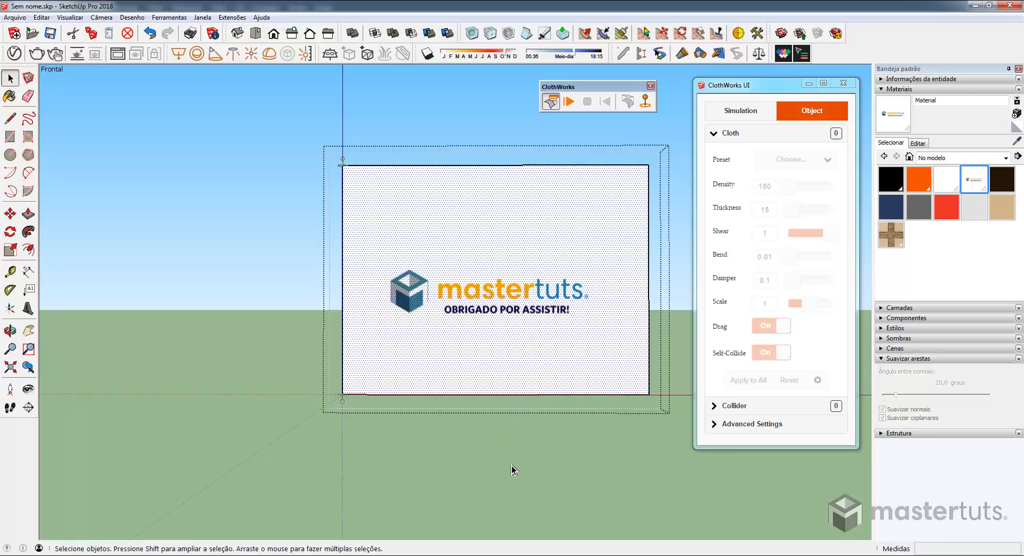
pyautogui.click(513, 459)
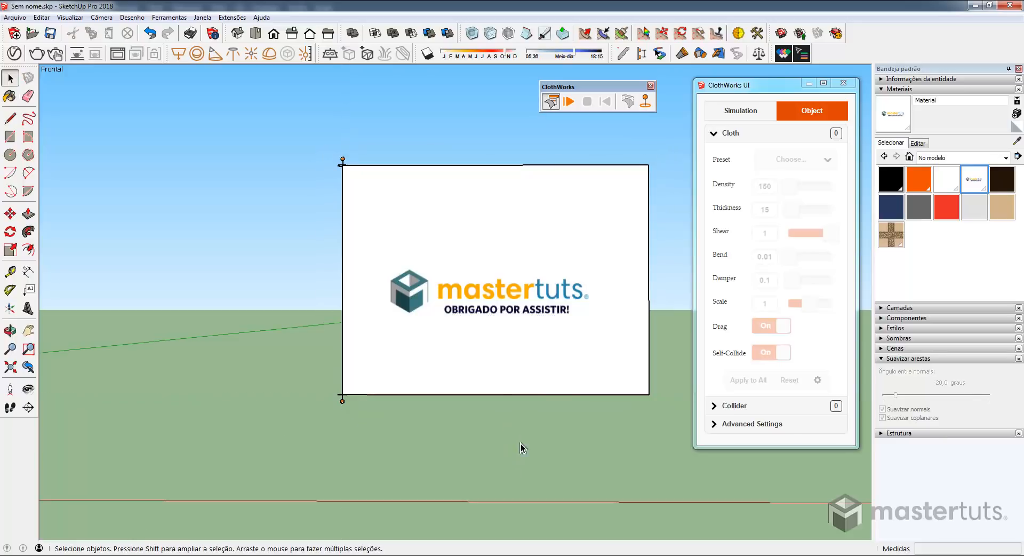
# Step: Run the ClothWorks simulation on the pinned flag and move the settings window clear of it
pyautogui.click(574, 104)
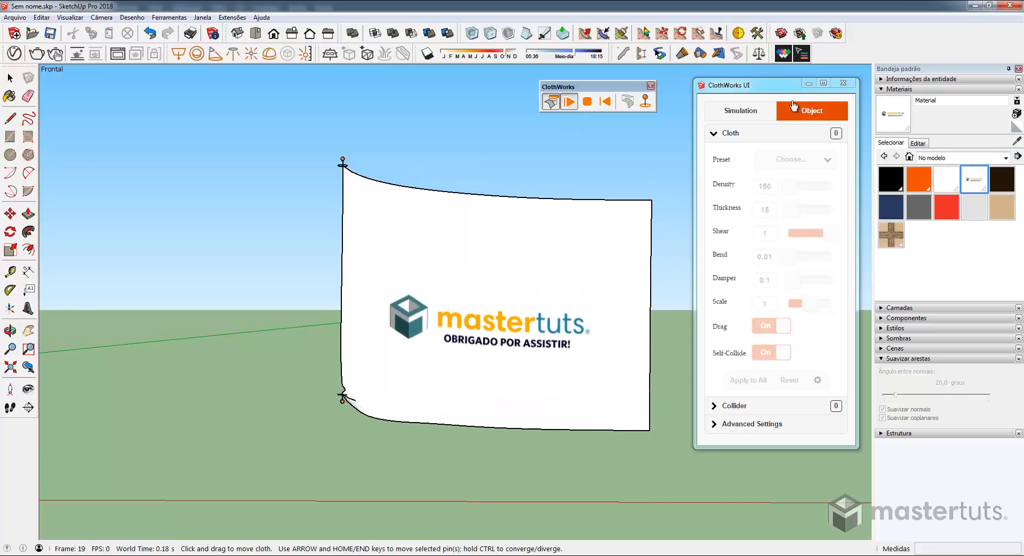
pyautogui.moveTo(786, 89); pyautogui.dragTo(825, 95)
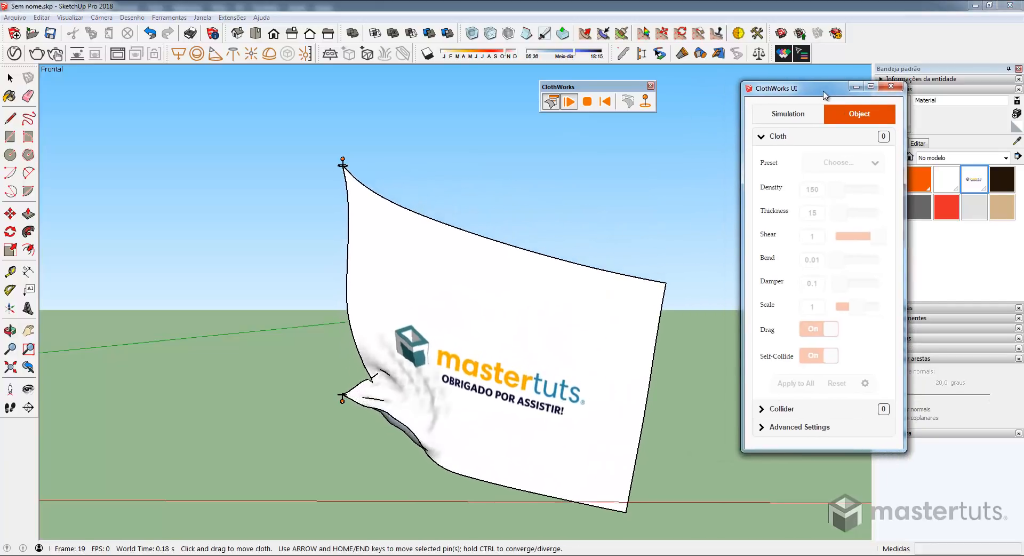